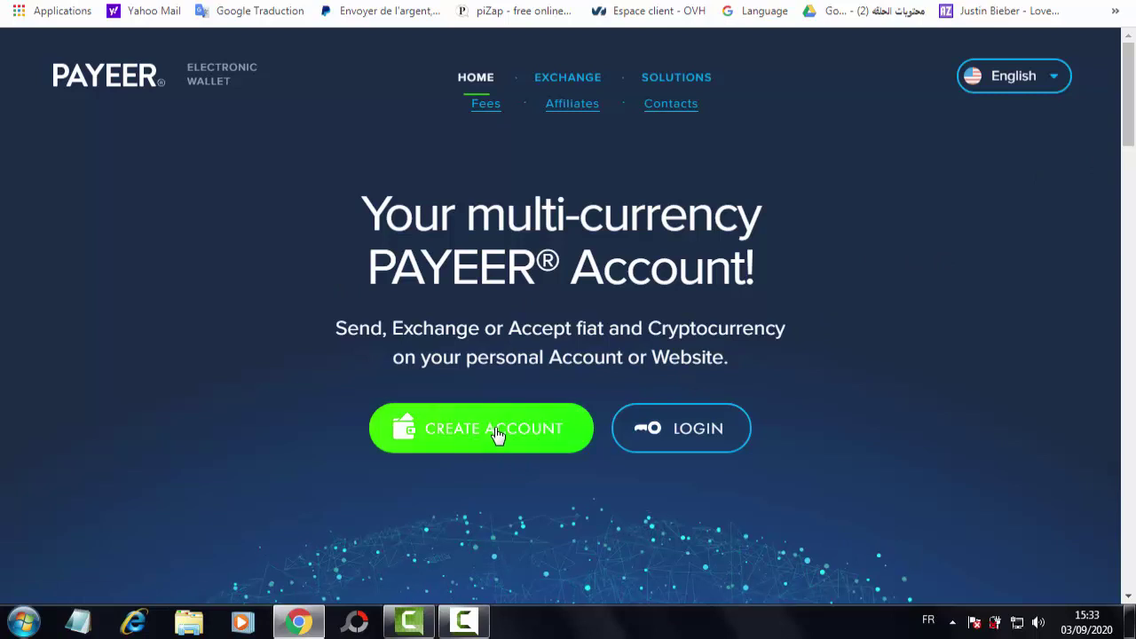
Start a new Payeer account and paste your e-mail address into the e-mail field.
{"action": "left_click", "coordinate": [497, 434]}
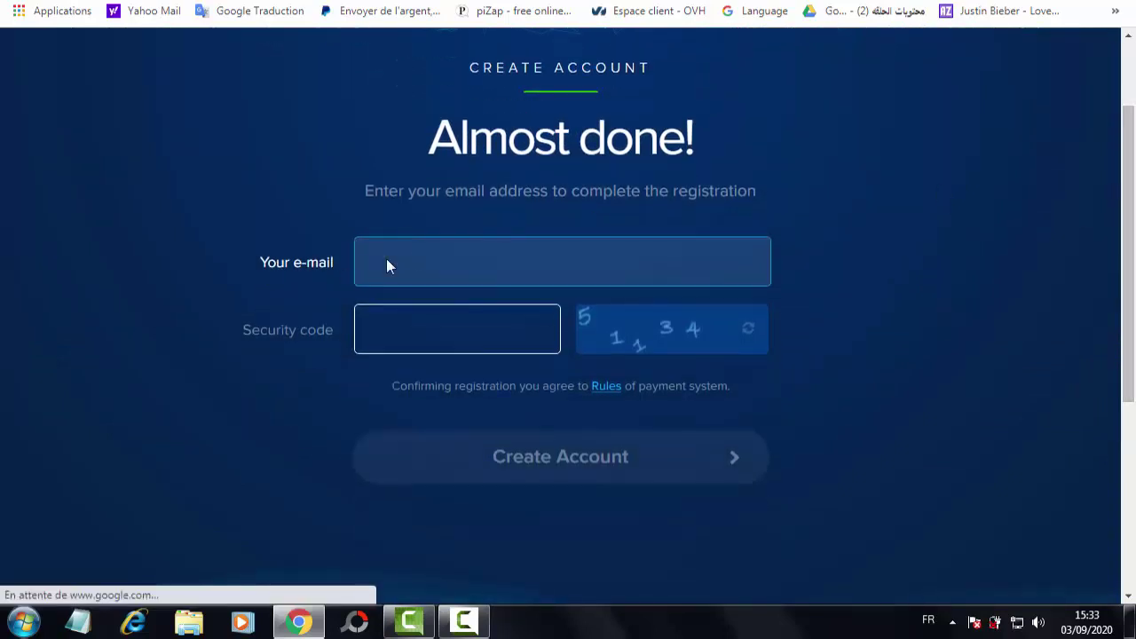
{"action": "right_click", "coordinate": [414, 266]}
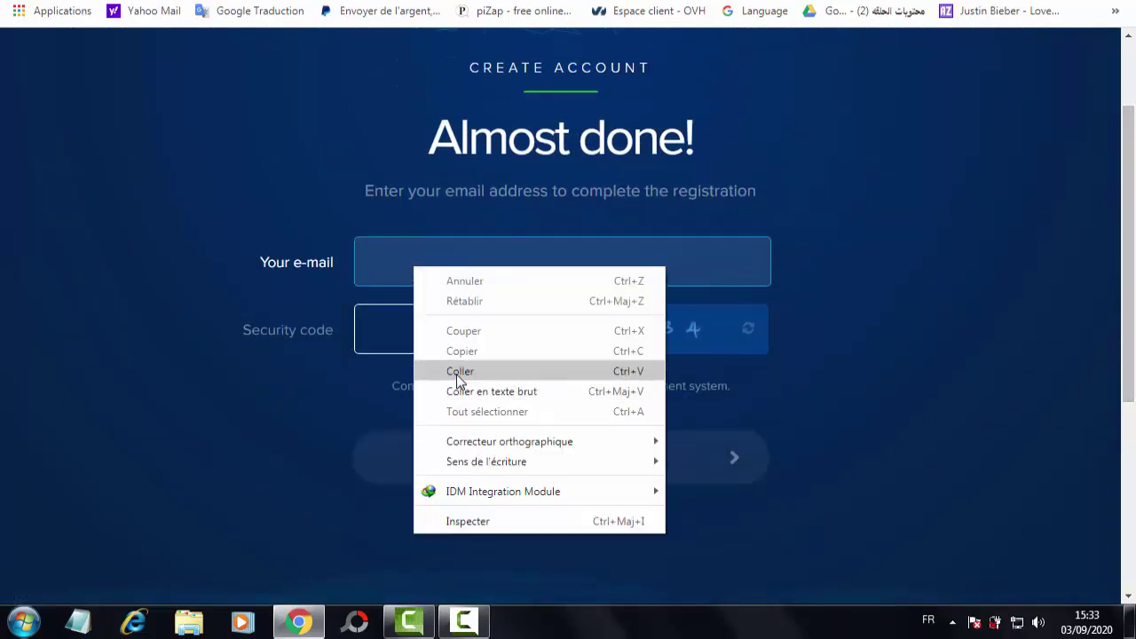
{"action": "left_click", "coordinate": [459, 373]}
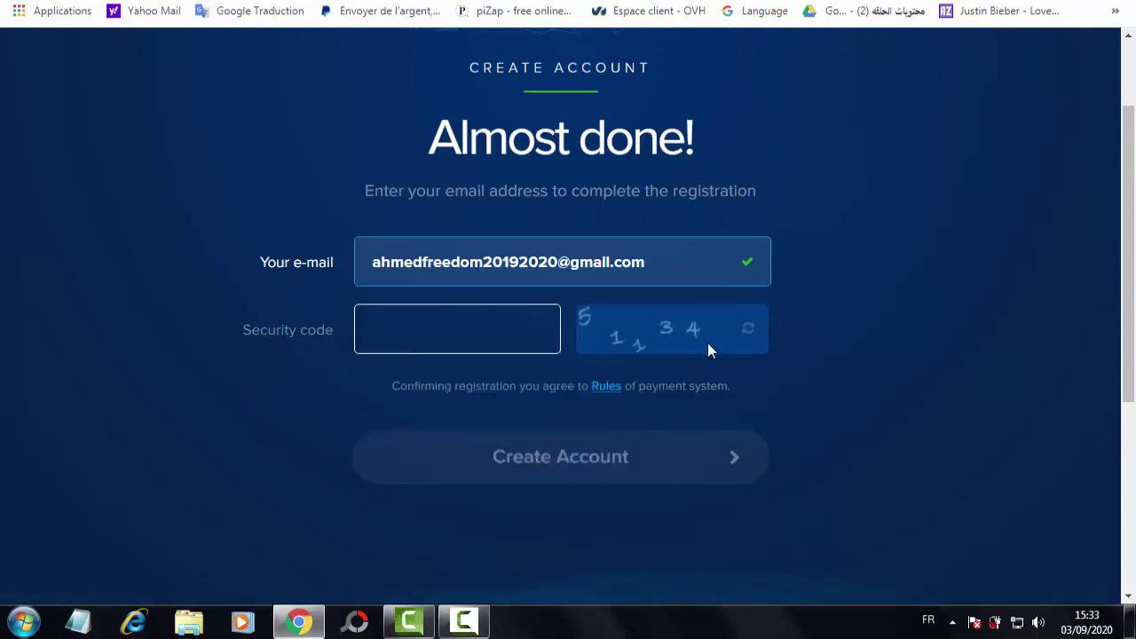
Enter the captcha digits as the security code and submit the registration form.
{"action": "left_click", "coordinate": [474, 334]}
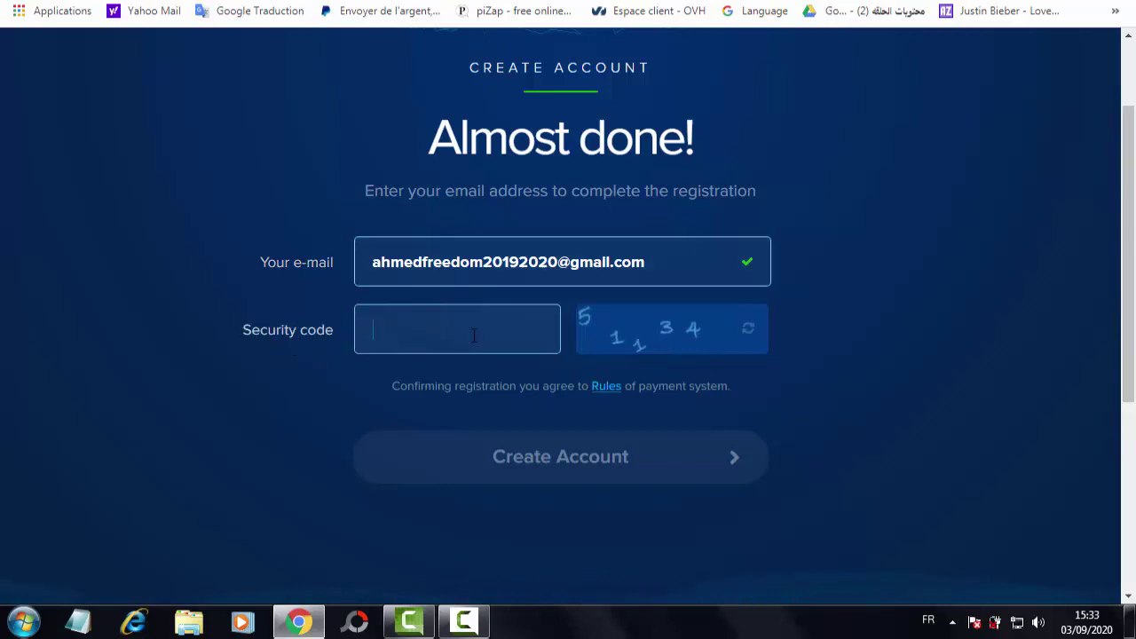
{"action": "type", "text": "5"}
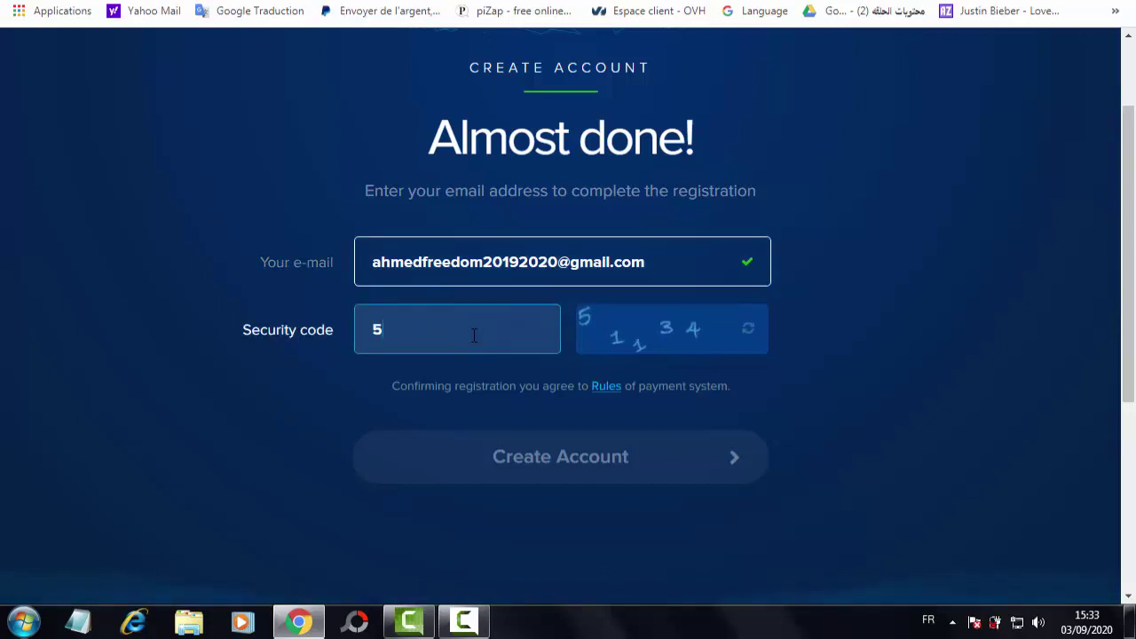
{"action": "type", "text": "113"}
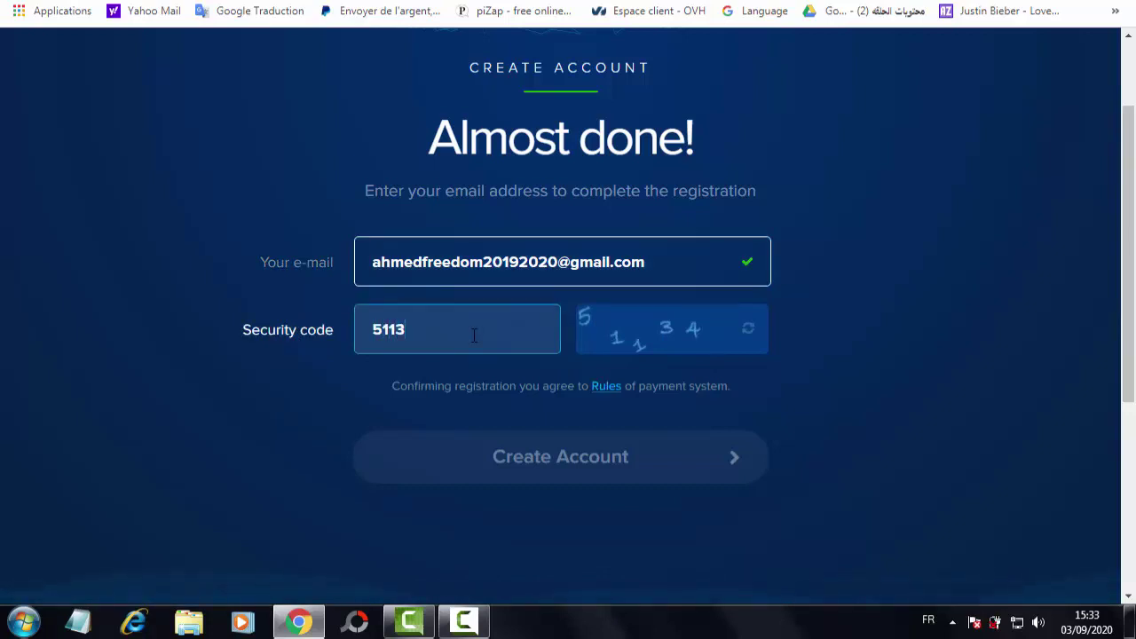
{"action": "type", "text": "4"}
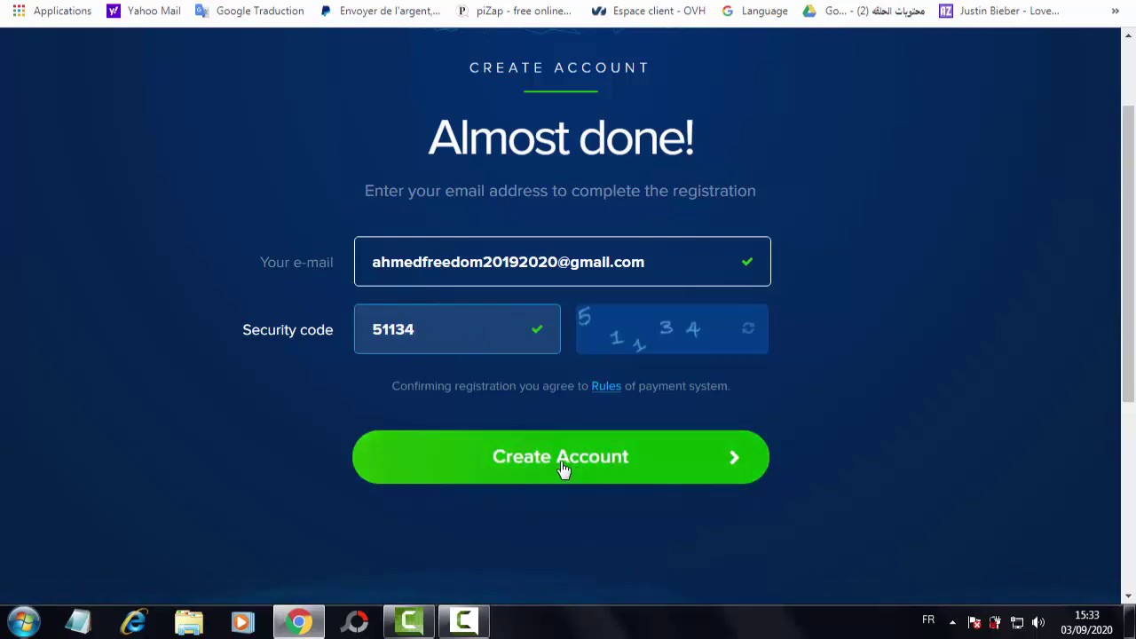
{"action": "left_click", "coordinate": [561, 468]}
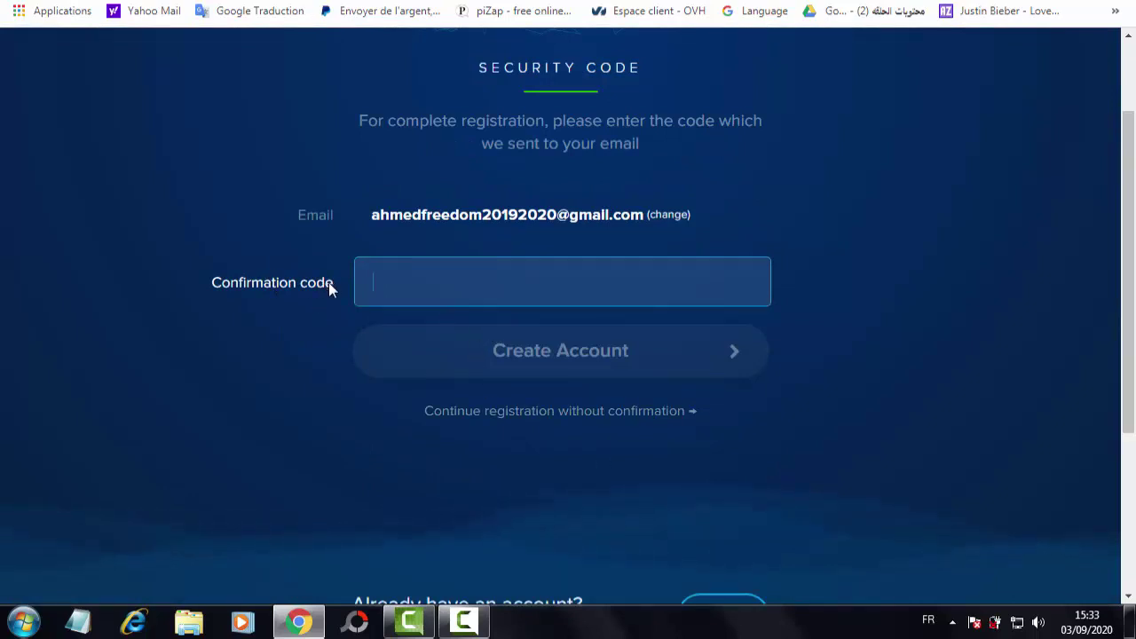
{"action": "left_click_drag", "start_coordinate": [330, 284], "coordinate": [214, 282]}
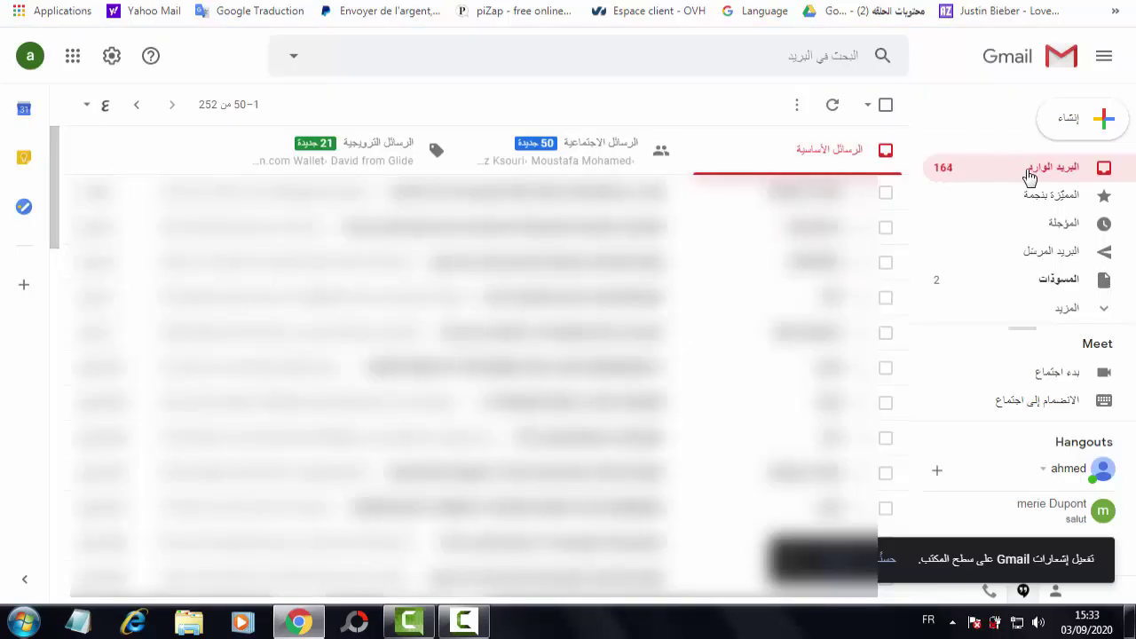
Refresh the Gmail inbox, open Payeer's Verification code email and select the code.
{"action": "left_click", "coordinate": [1030, 176]}
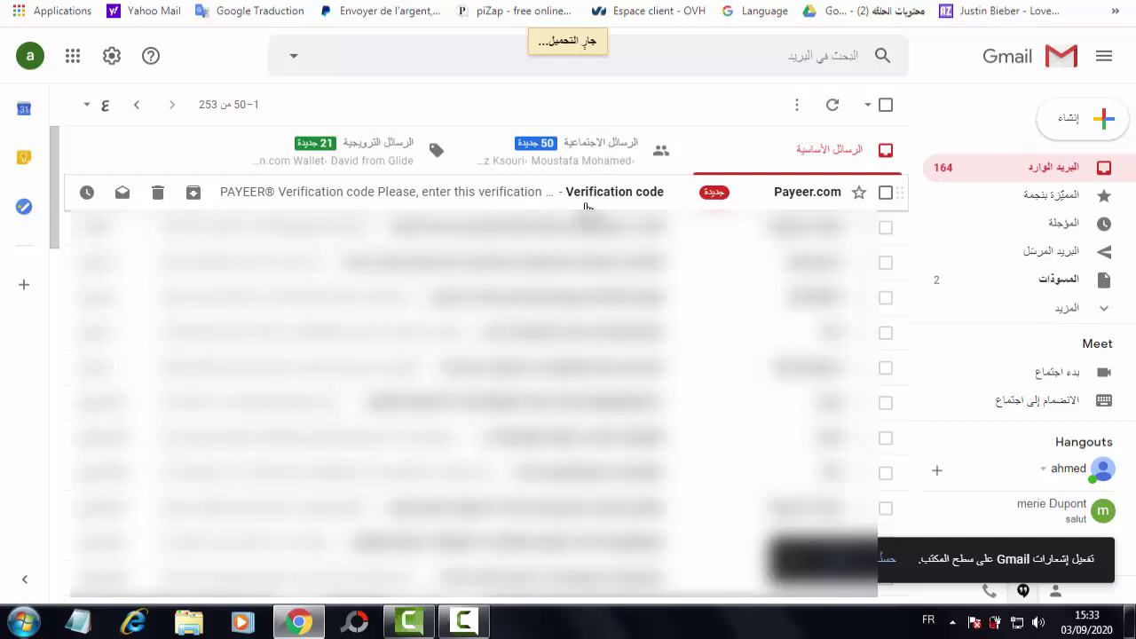
{"action": "left_click", "coordinate": [540, 182]}
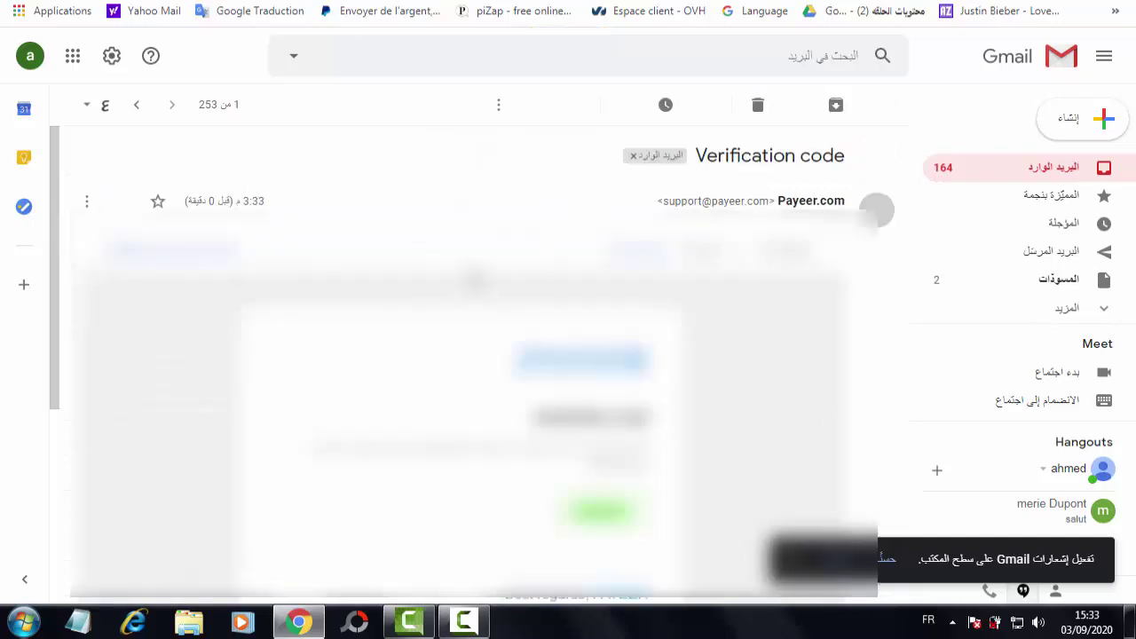
{"action": "right_click", "coordinate": [610, 513]}
{"action": "double_click", "coordinate": [595, 512]}
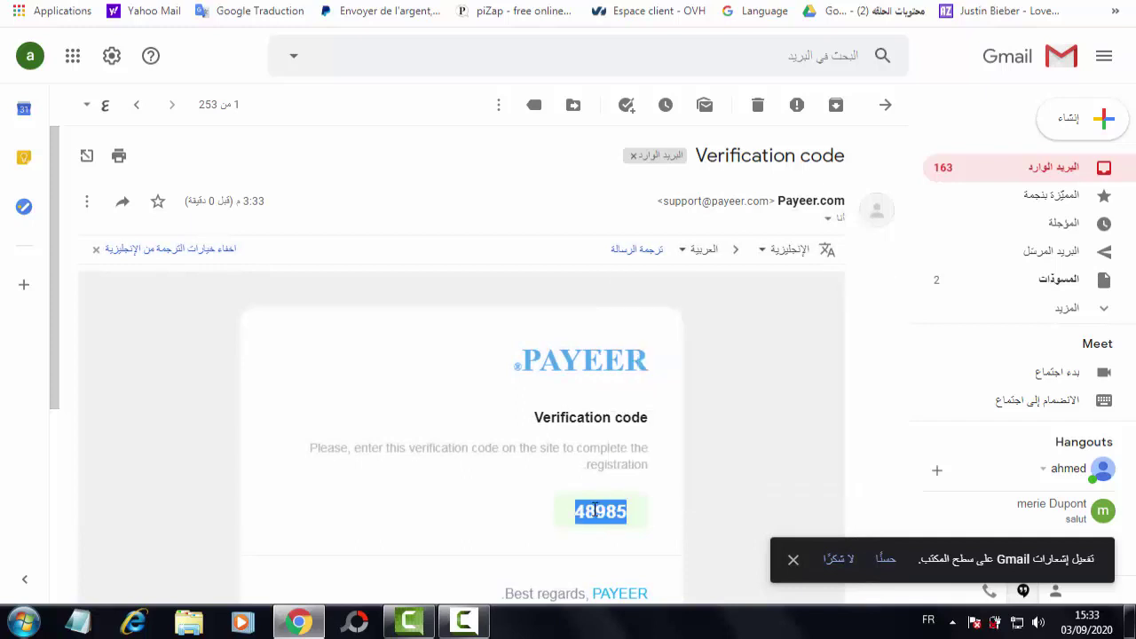
Copy the verification code and return to Payeer's confirmation code field.
{"action": "right_click", "coordinate": [594, 512]}
{"action": "left_click", "coordinate": [635, 380]}
{"action": "key", "text": "ctrl+Tab"}
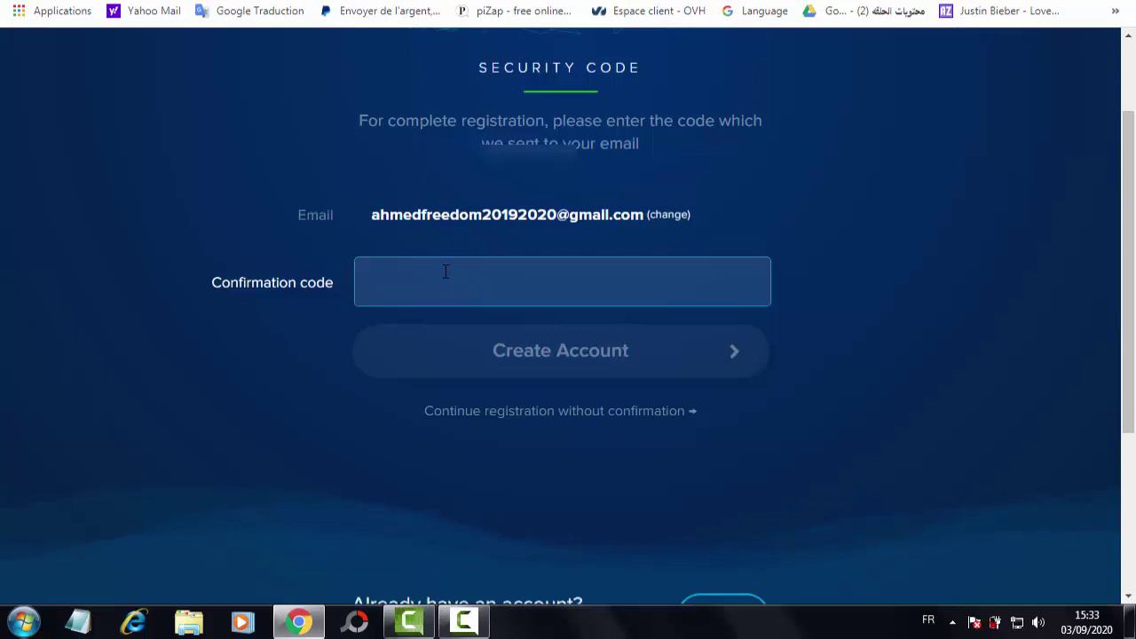
{"action": "right_click", "coordinate": [445, 272]}
Paste the verification code and confirm creating the account.
{"action": "left_click", "coordinate": [484, 376]}
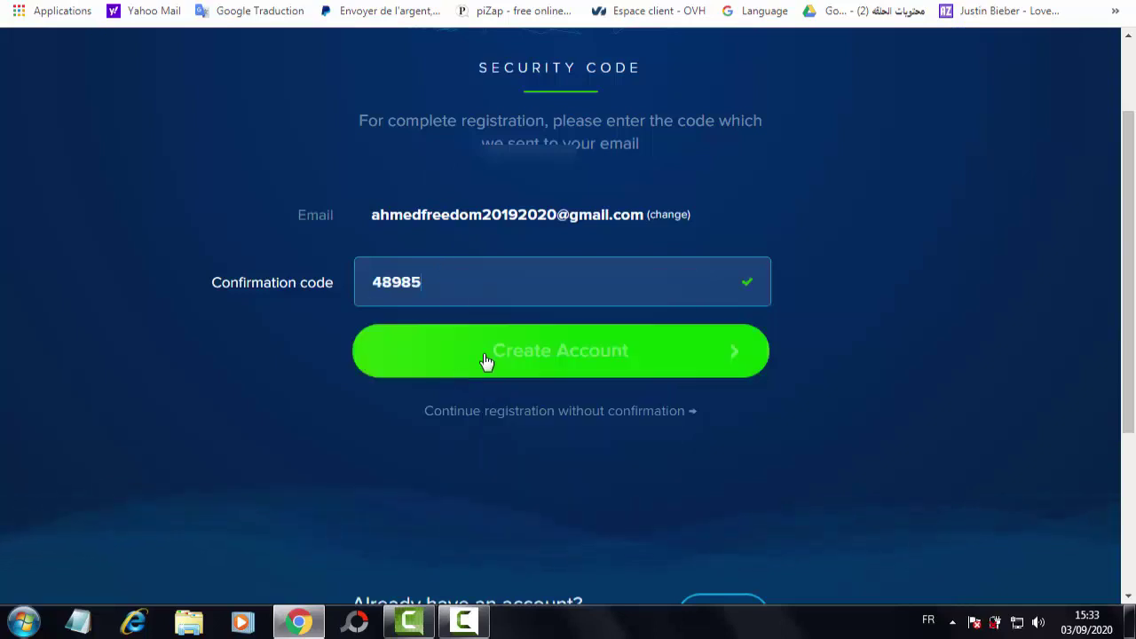
{"action": "left_click", "coordinate": [554, 358]}
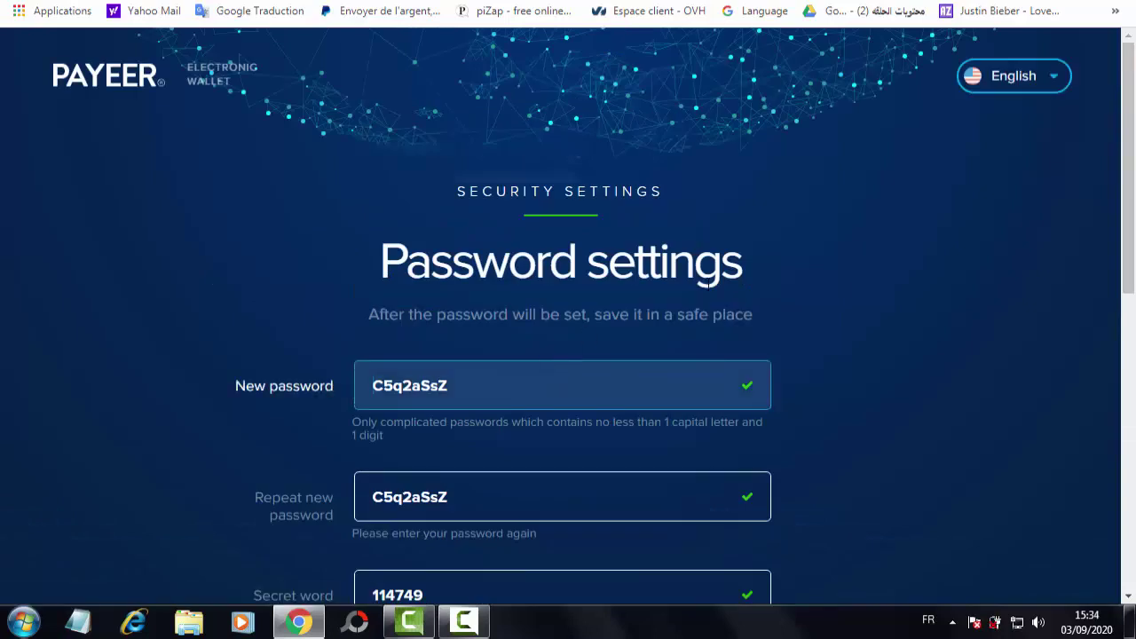
{"action": "left_click_drag", "start_coordinate": [1134, 149], "coordinate": [1135, 234]}
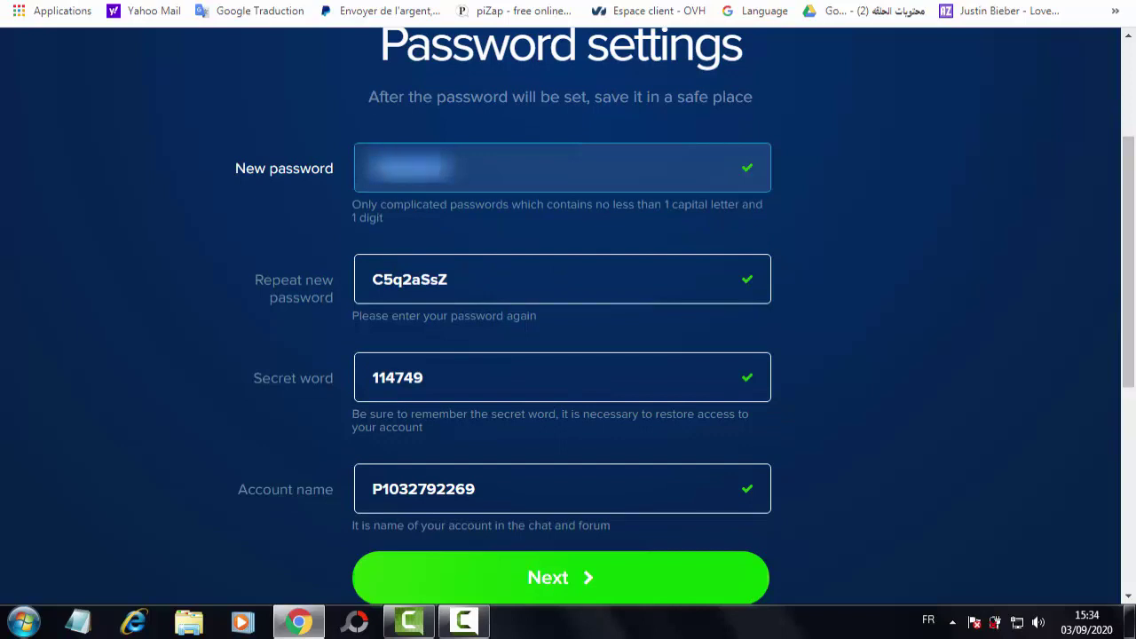
Replace the suggested new password with your own password.
{"action": "key", "text": "ctrl+a"}
{"action": "key", "text": "BackSpace"}
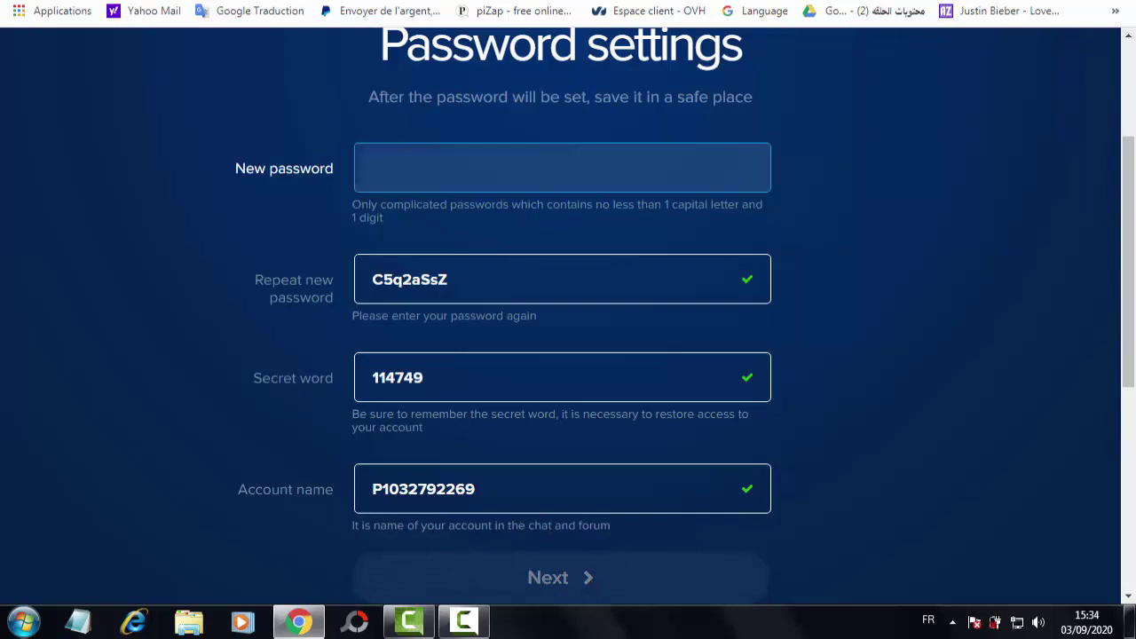
{"action": "key", "text": "ctrl+v"}
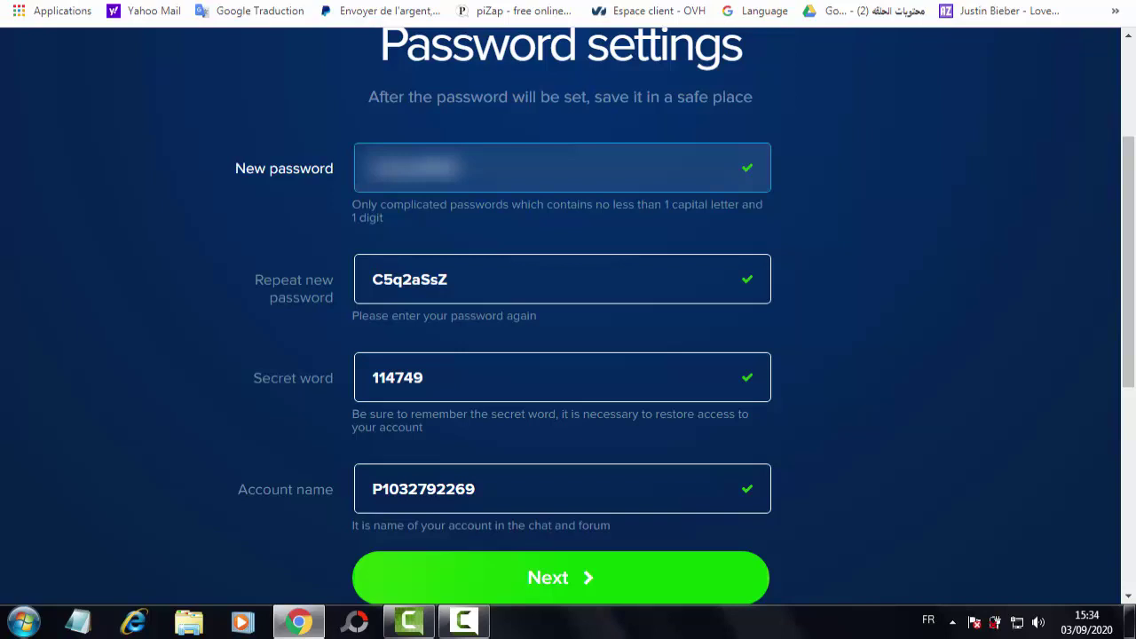
{"action": "key", "text": "BackSpace"}
{"action": "key", "text": "BackSpace"}
{"action": "key", "text": "BackSpace"}
{"action": "key", "text": "BackSpace"}
{"action": "key", "text": "BackSpace"}
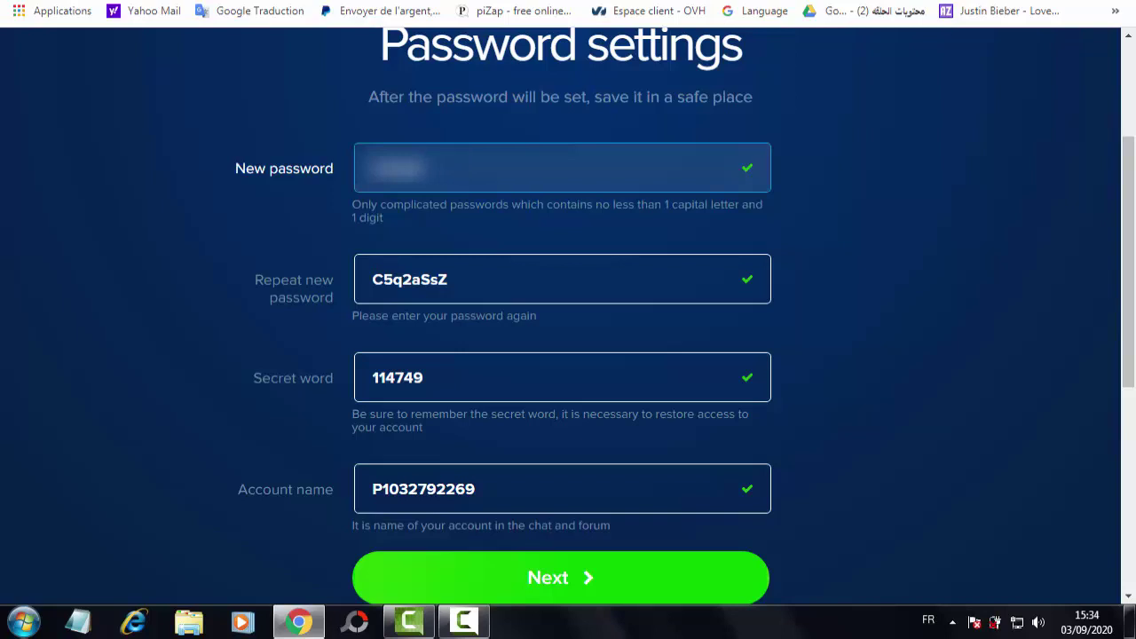
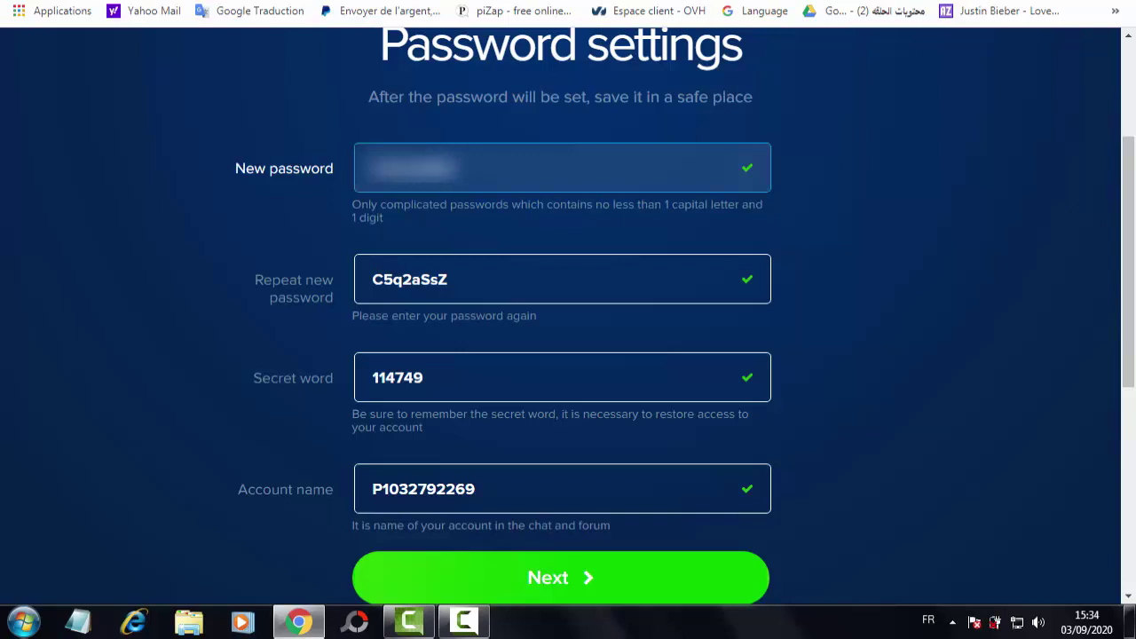
Clear the suggested repeat password and start typing your new password there.
{"action": "double_click", "coordinate": [452, 281]}
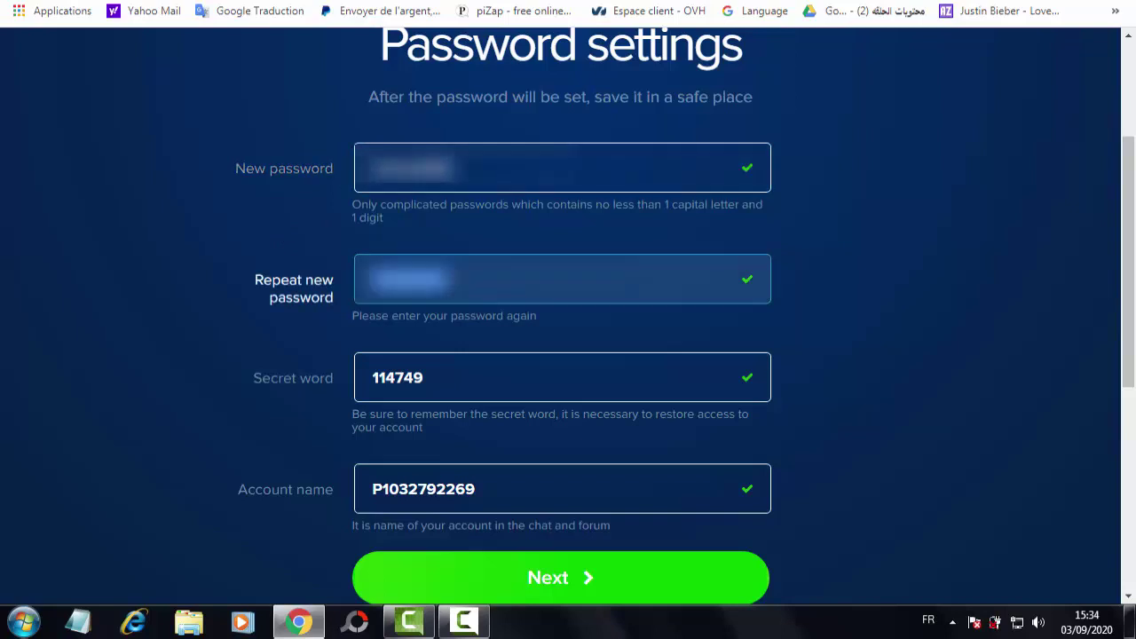
{"action": "key", "text": "BackSpace"}
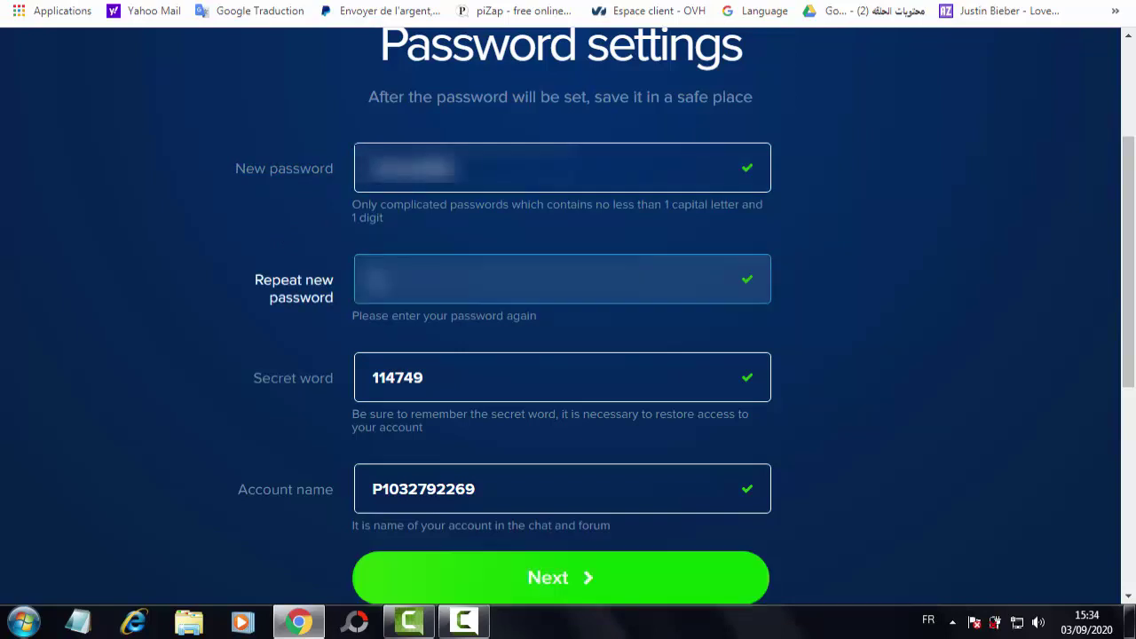
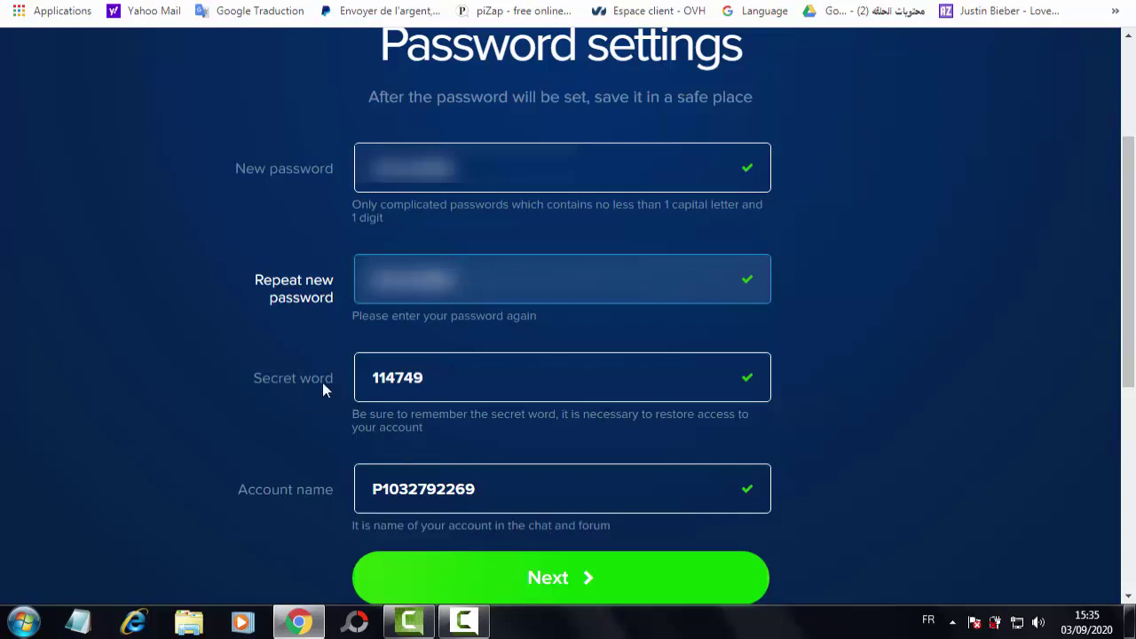
Translate the Secret word label and review the secret word and password fields.
{"action": "left_click_drag", "start_coordinate": [332, 378], "coordinate": [264, 380]}
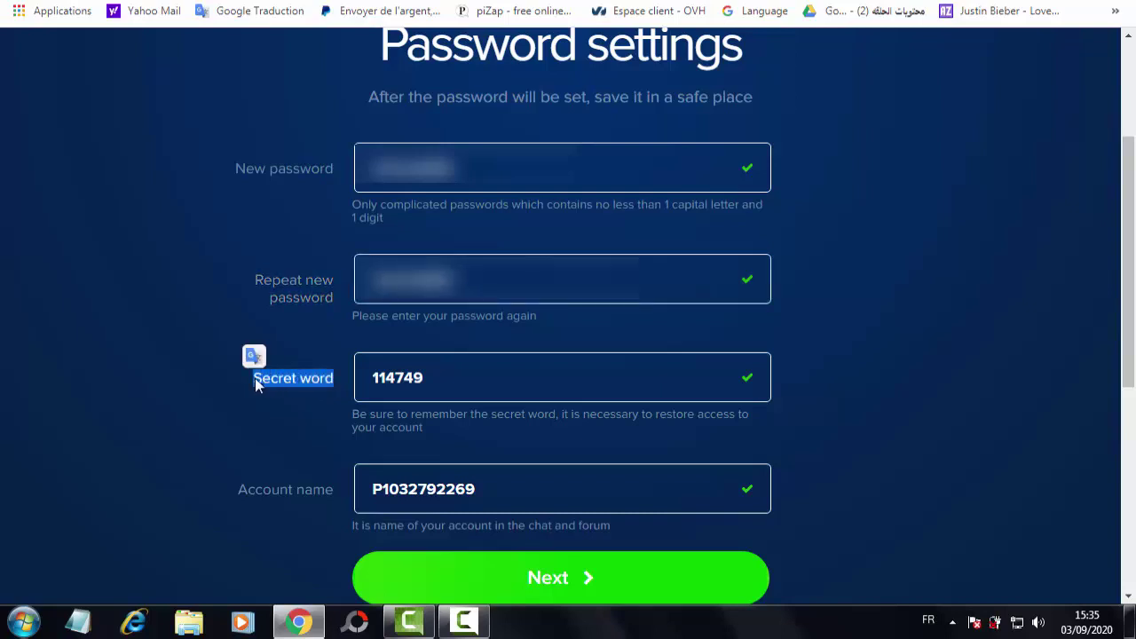
{"action": "left_click", "coordinate": [296, 346]}
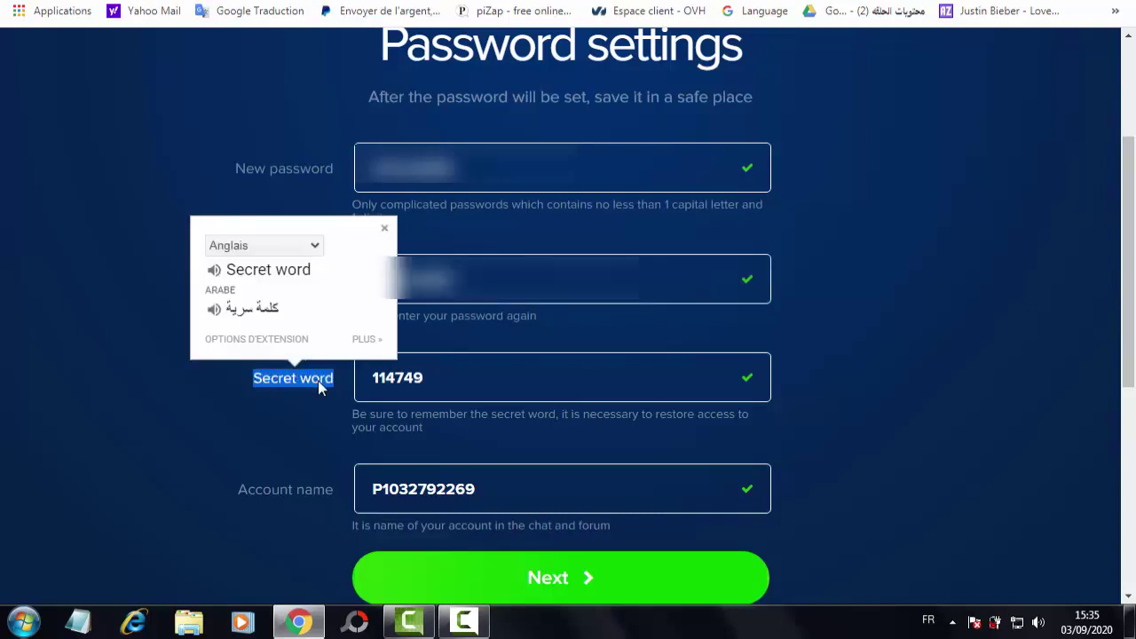
{"action": "left_click", "coordinate": [323, 380]}
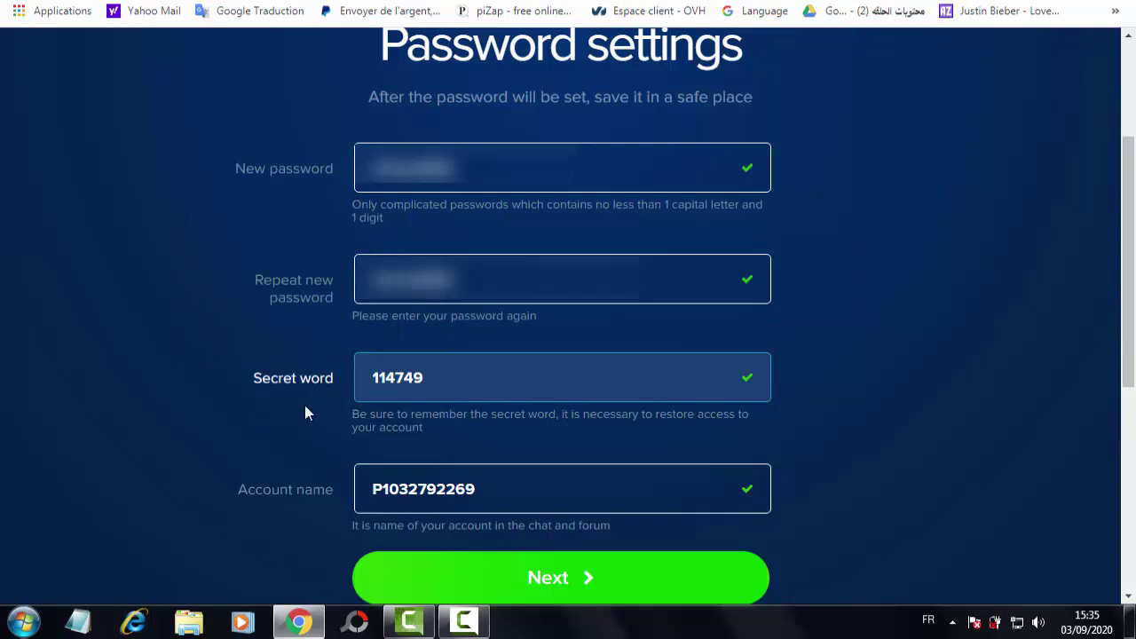
{"action": "left_click", "coordinate": [262, 378]}
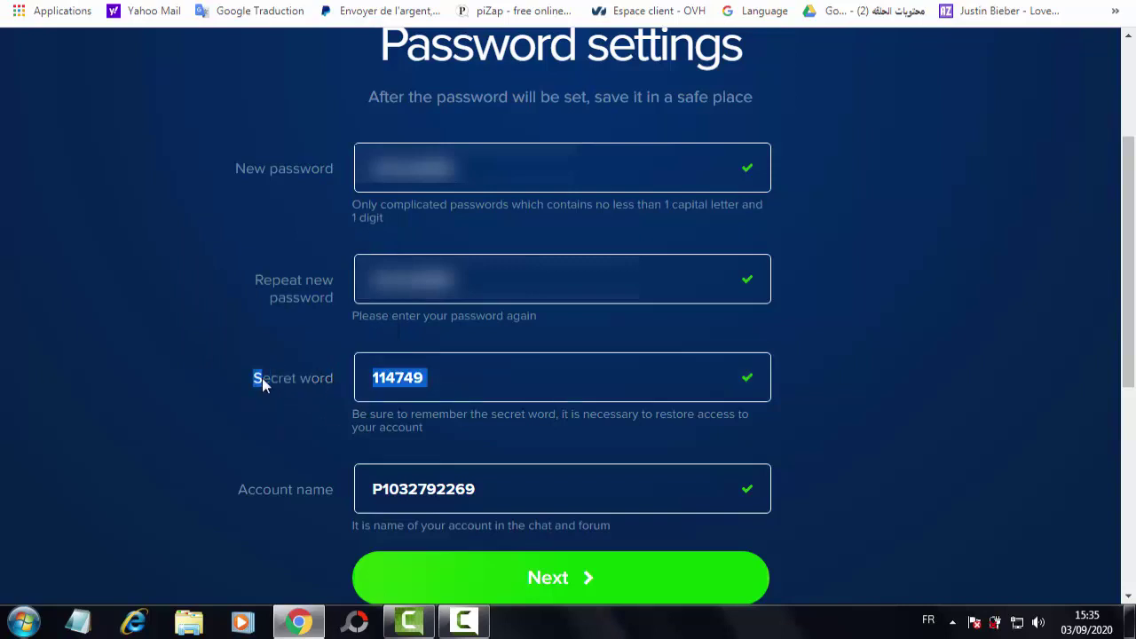
{"action": "key", "text": "Left"}
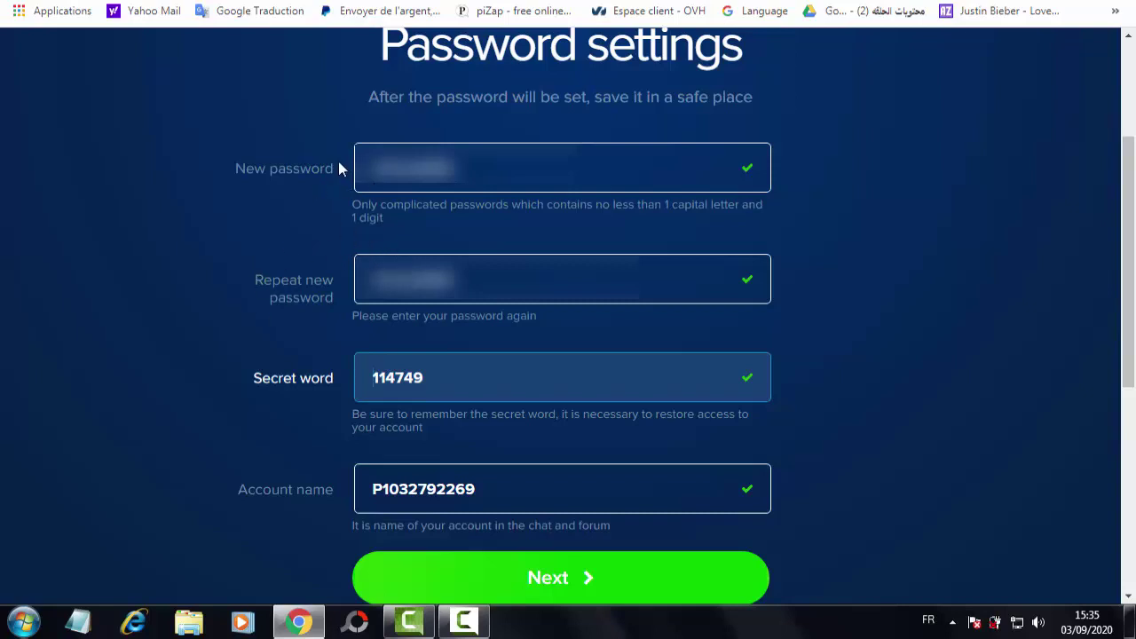
{"action": "left_click_drag", "start_coordinate": [338, 165], "coordinate": [304, 169]}
After a failed submit, correct the new password so it contains digits.
{"action": "left_click", "coordinate": [291, 170]}
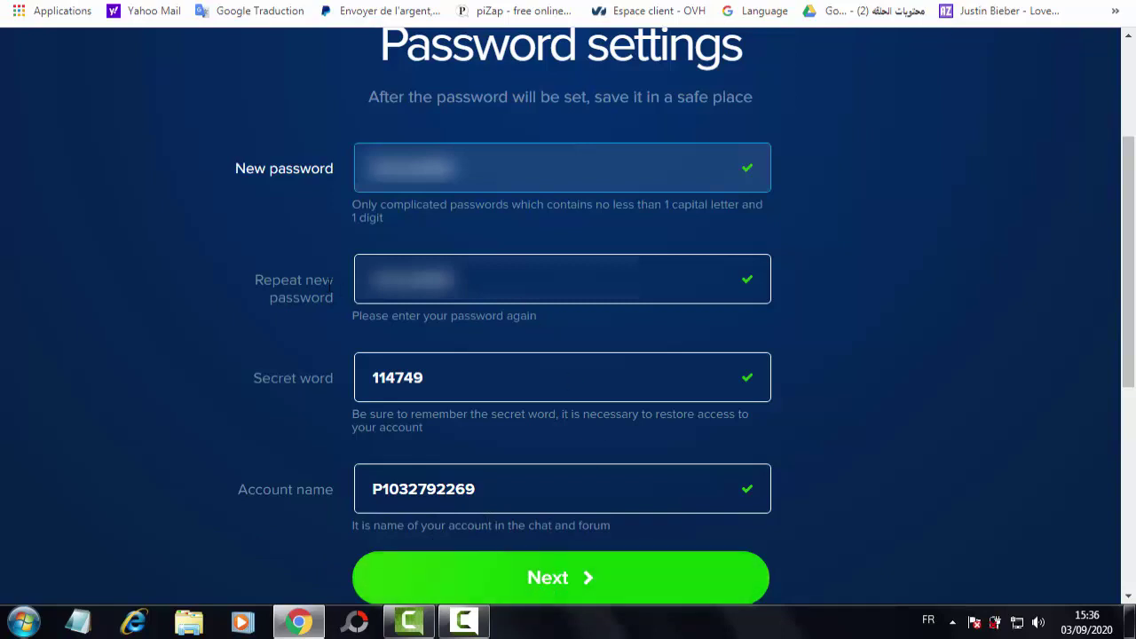
{"action": "left_click", "coordinate": [541, 577]}
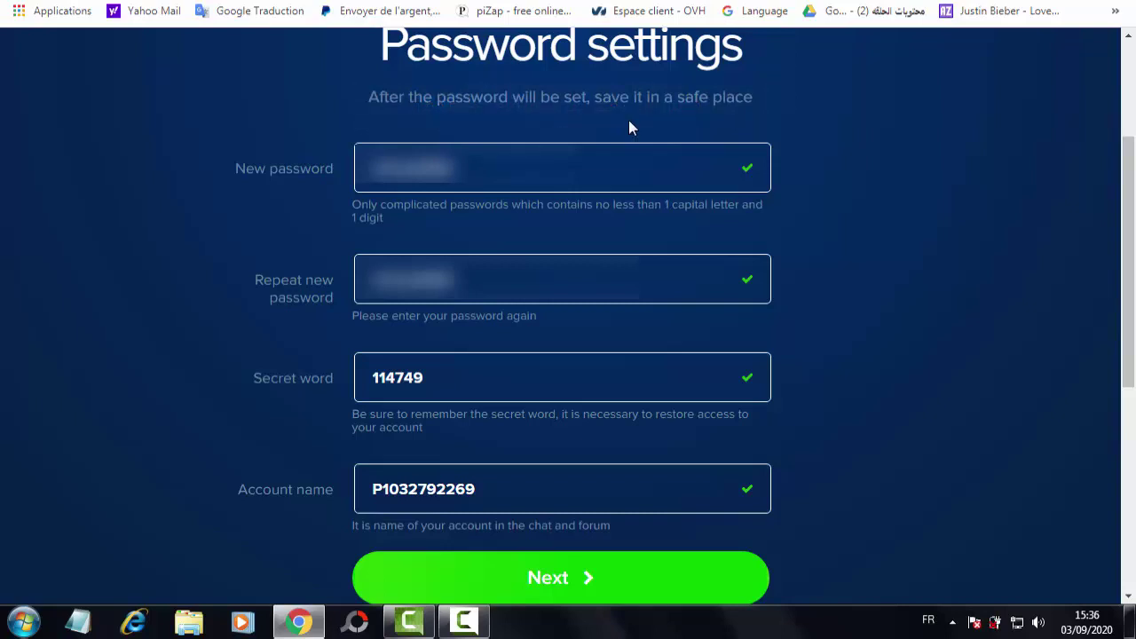
{"action": "left_click", "coordinate": [457, 183]}
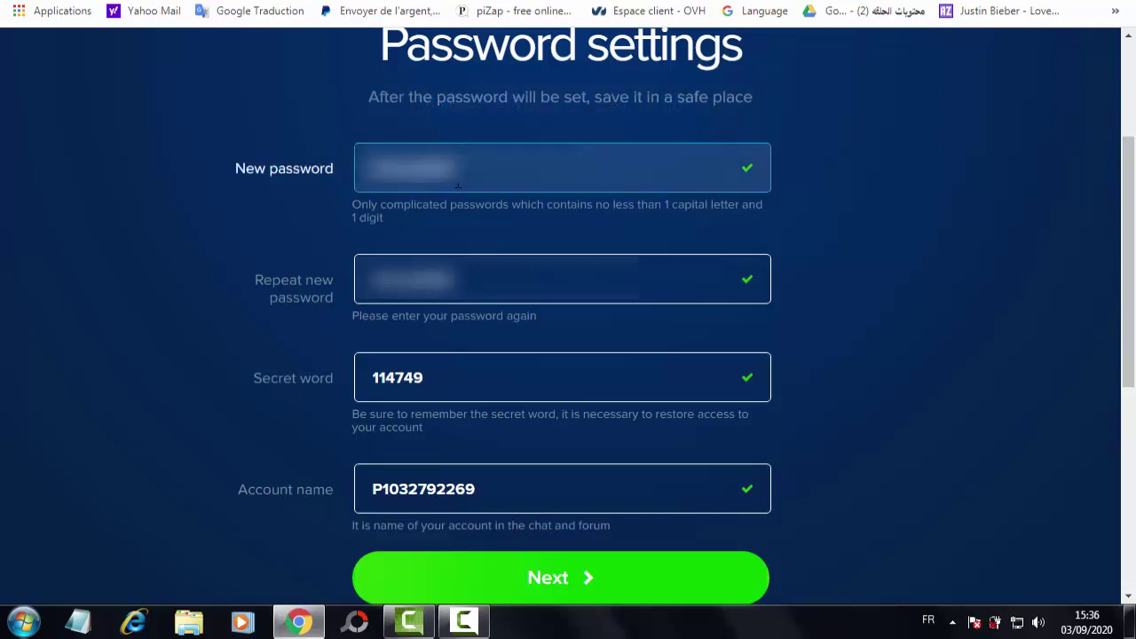
{"action": "key", "text": "BackSpace"}
{"action": "type", "text": "••••"}
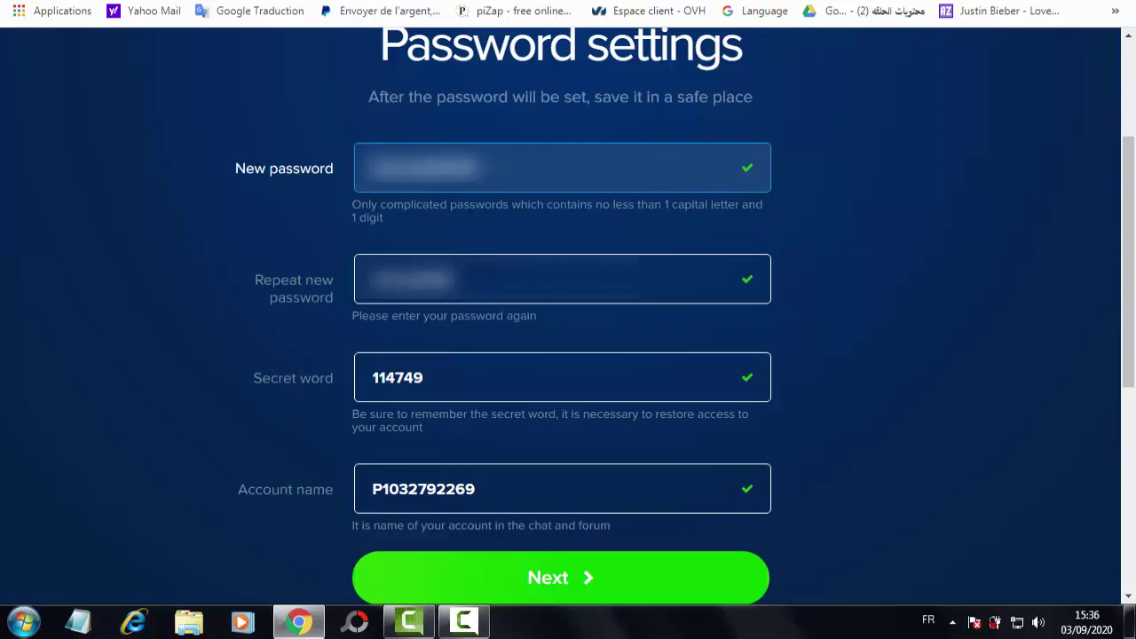
Re-enter the corrected password in Repeat new password and submit the settings with Next.
{"action": "left_click", "coordinate": [561, 279]}
{"action": "type", "text": "•"}
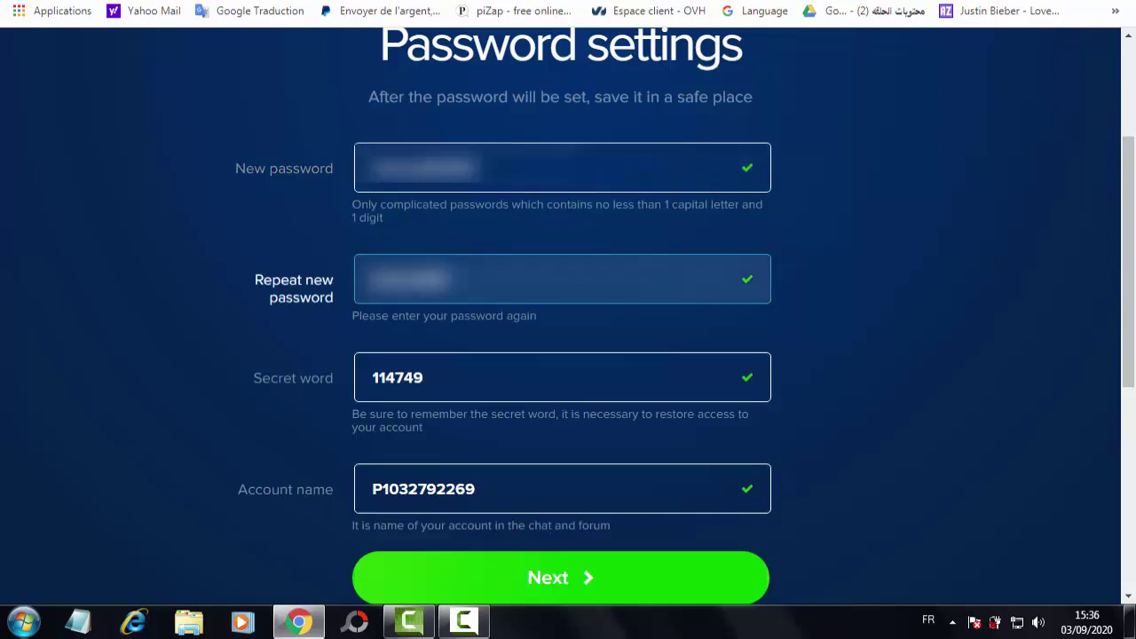
{"action": "type", "text": "•••"}
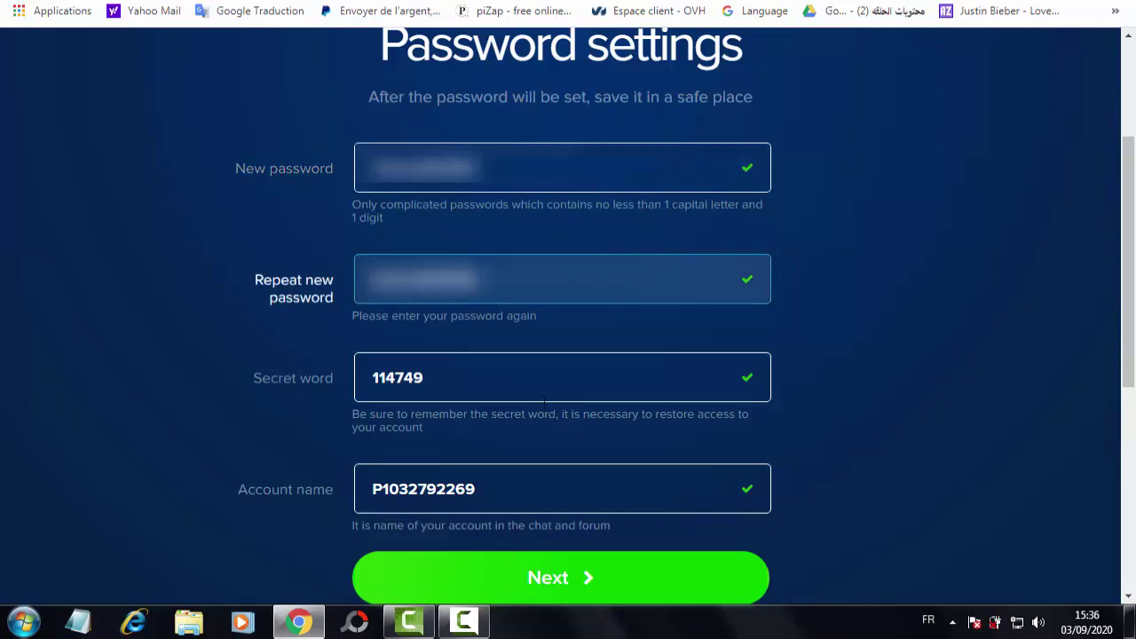
{"action": "left_click", "coordinate": [586, 580]}
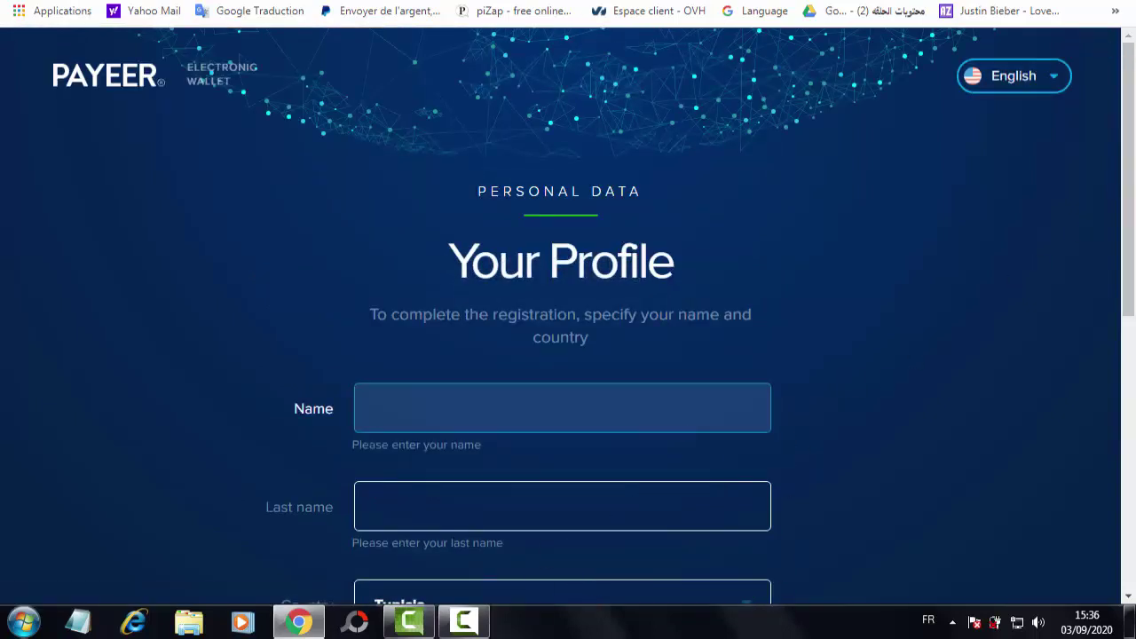
Enter your first name and last name in the profile form.
{"action": "left_click_drag", "start_coordinate": [1130, 133], "coordinate": [1134, 219]}
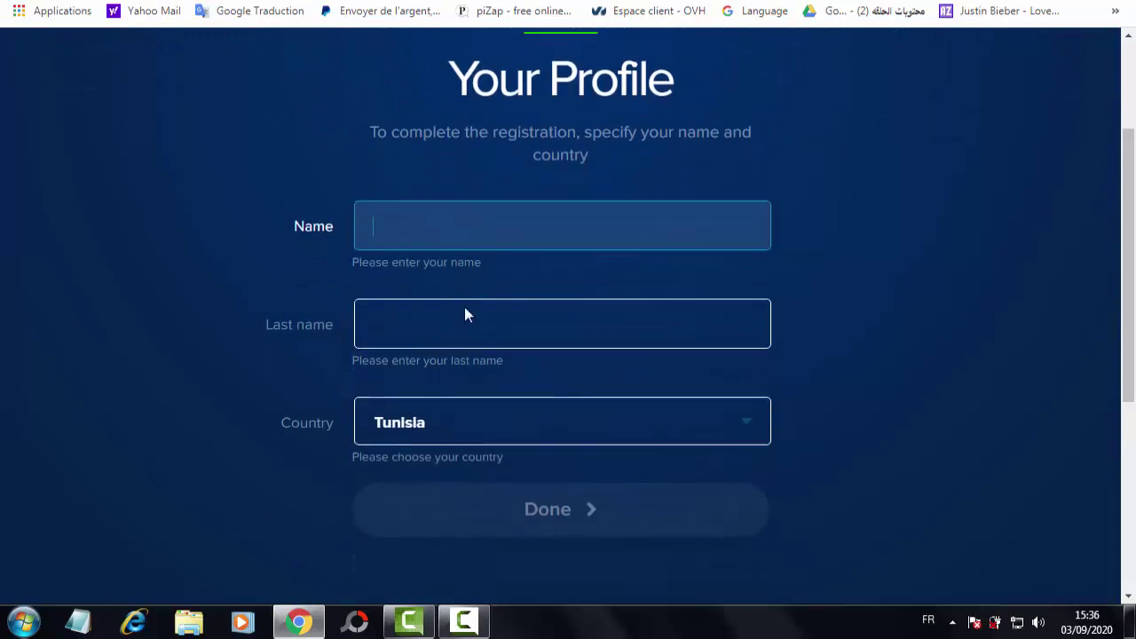
{"action": "left_click_drag", "start_coordinate": [303, 228], "coordinate": [409, 223]}
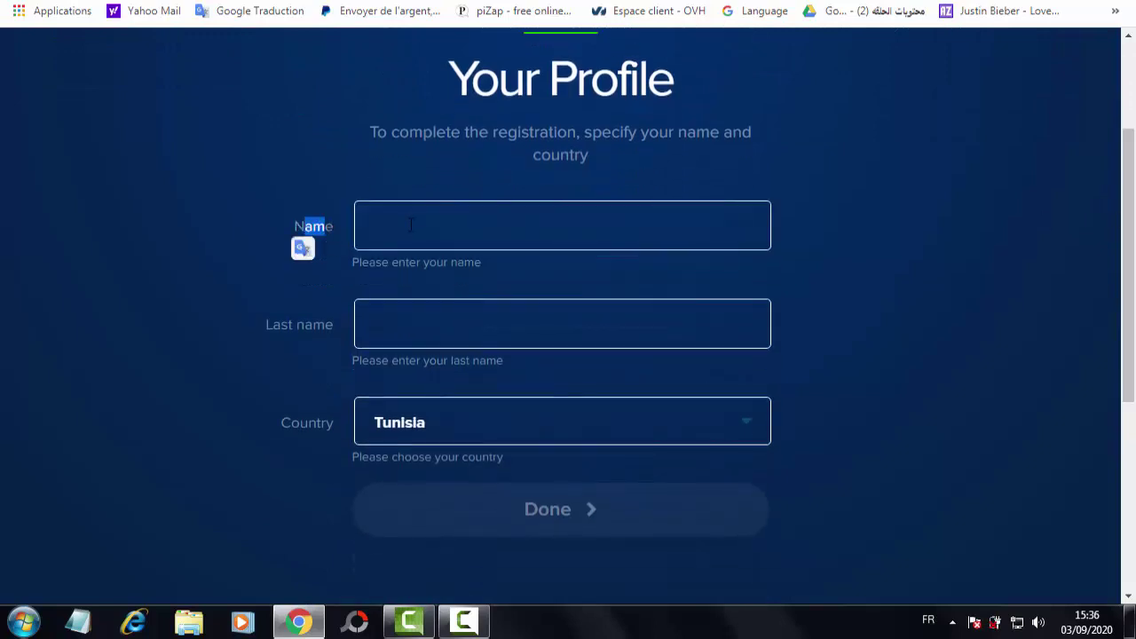
{"action": "left_click", "coordinate": [410, 224]}
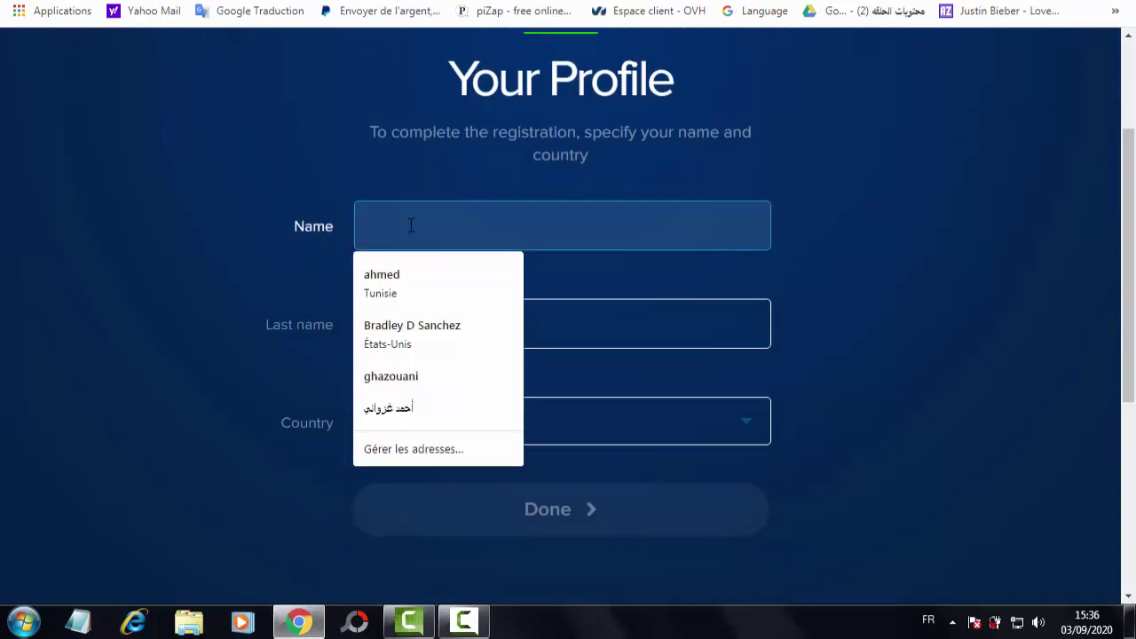
{"action": "type", "text": "ah"}
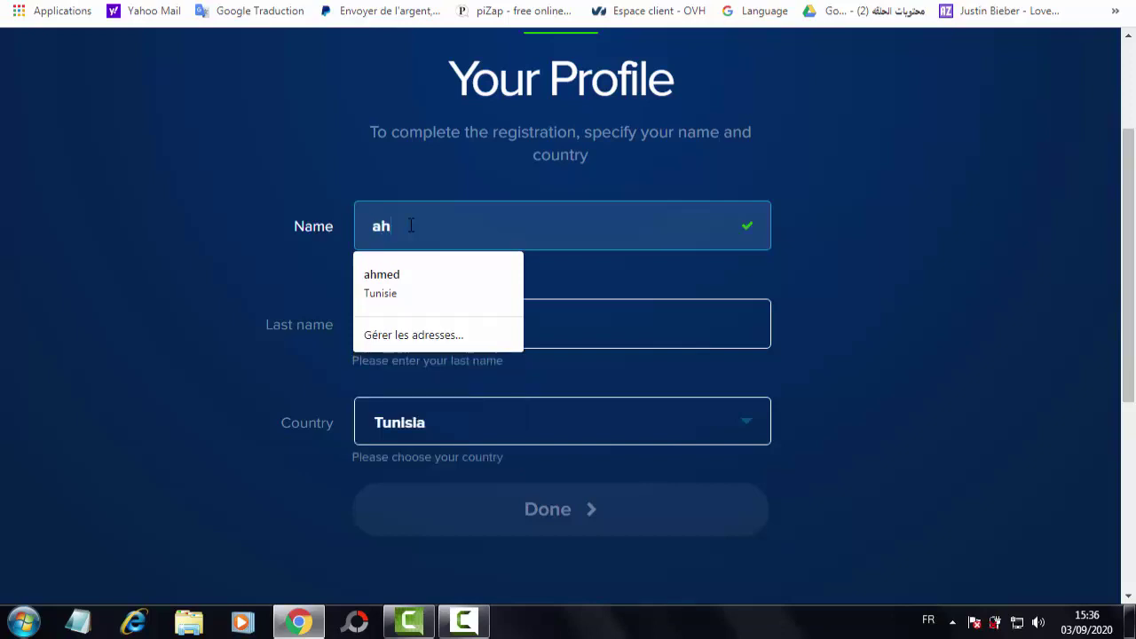
{"action": "type", "text": "med"}
{"action": "left_click", "coordinate": [279, 175]}
{"action": "left_click_drag", "start_coordinate": [337, 331], "coordinate": [281, 326]}
{"action": "left_click", "coordinate": [386, 333]}
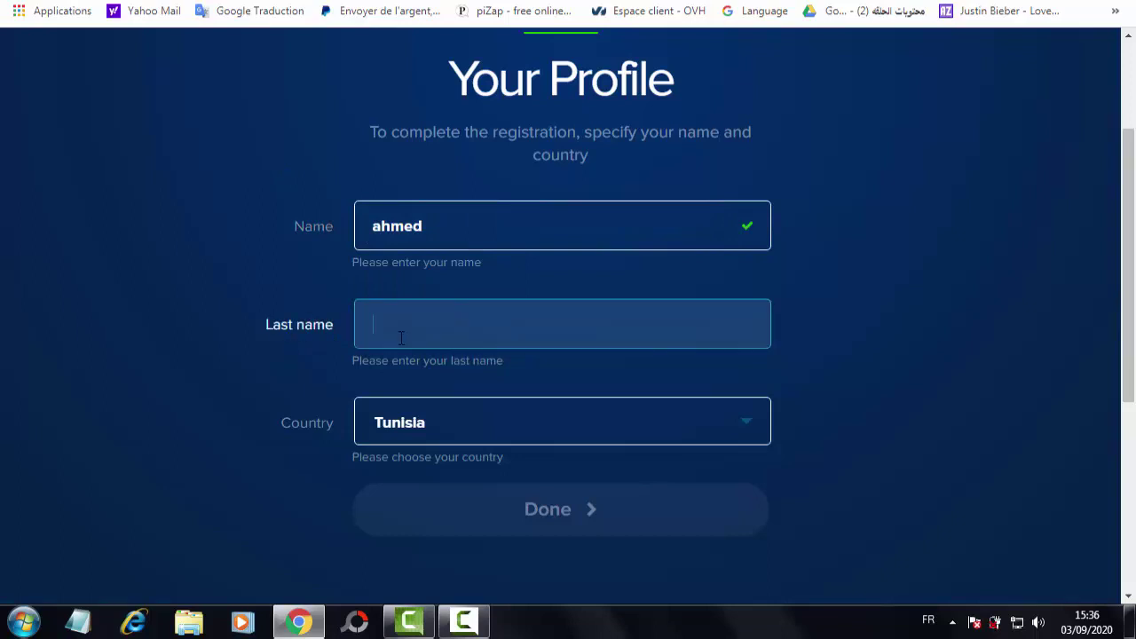
{"action": "type", "text": "ahmed"}
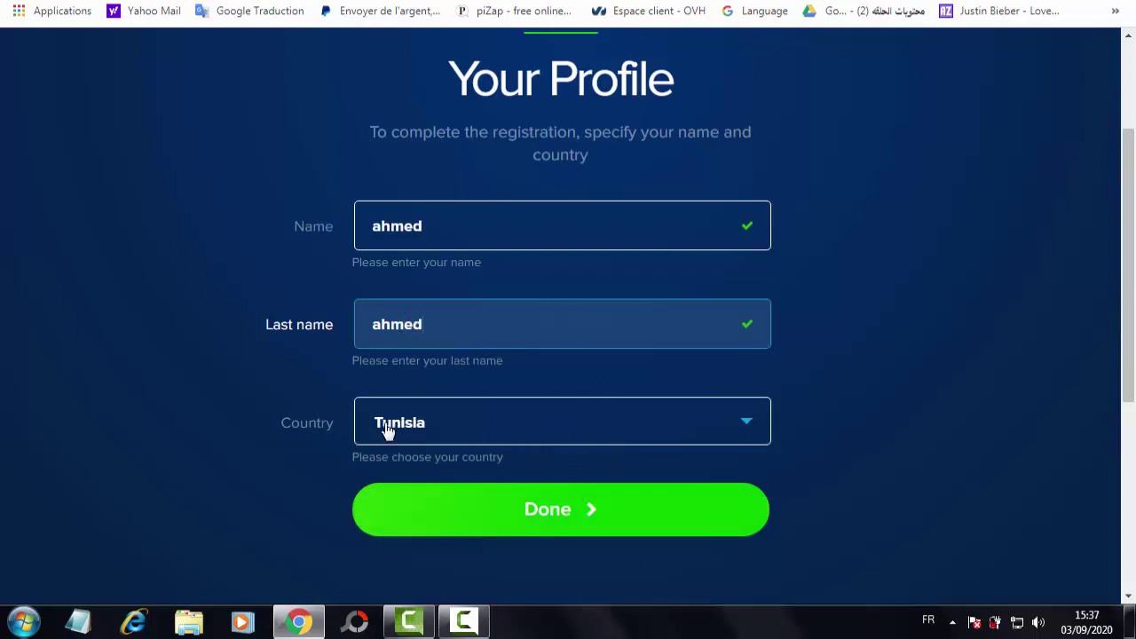
Keep Tunisia as the country and submit the profile with Done.
{"action": "left_click", "coordinate": [453, 433]}
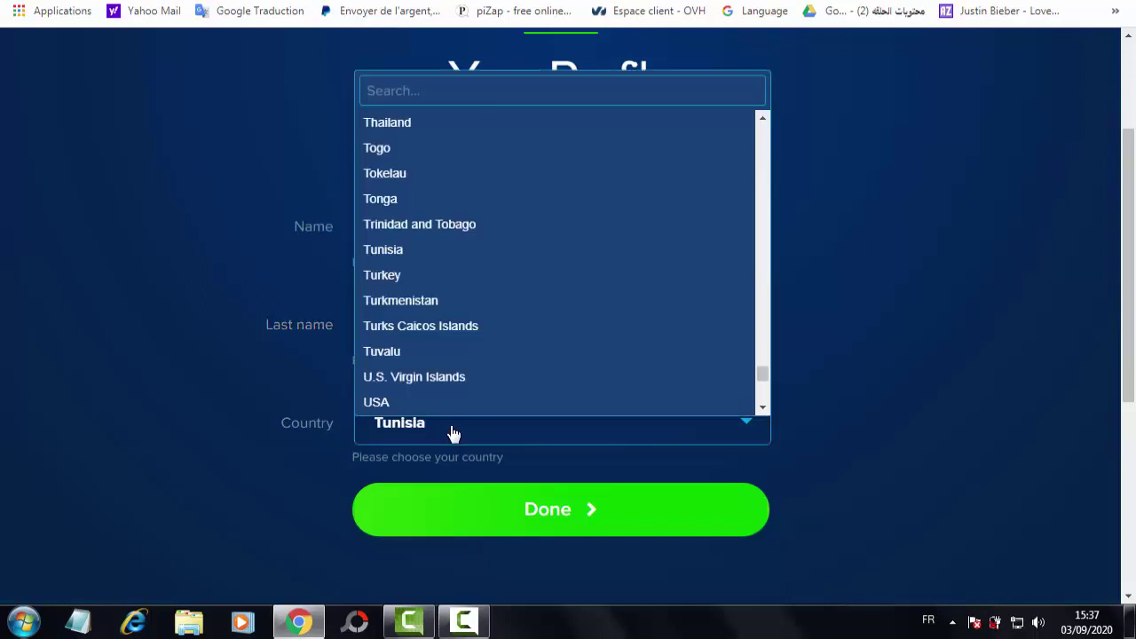
{"action": "left_click", "coordinate": [452, 433]}
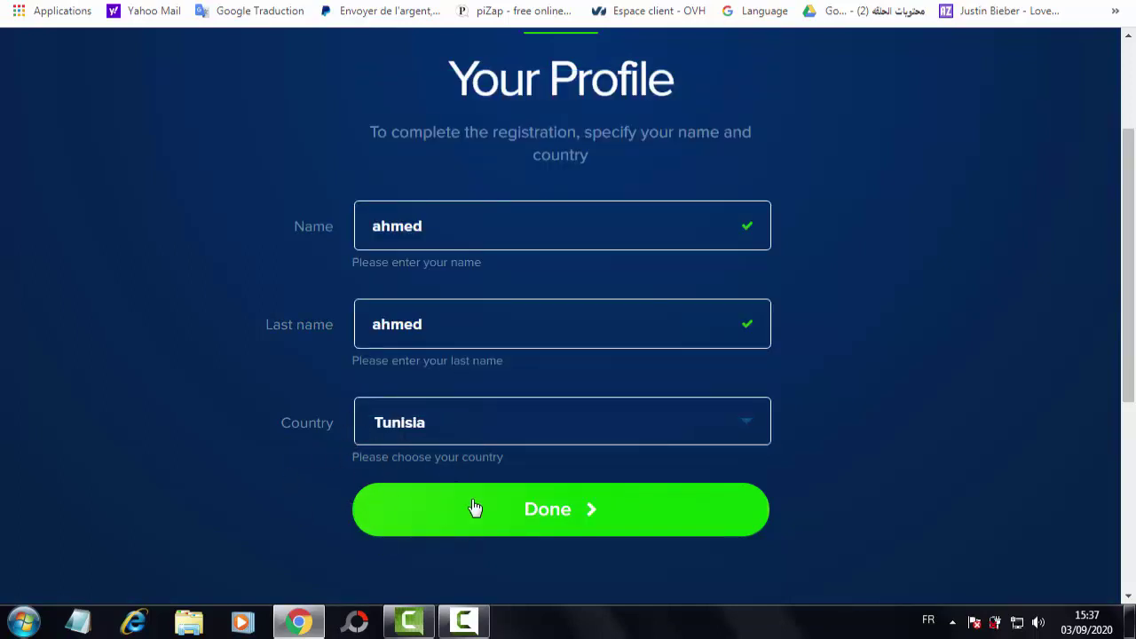
{"action": "left_click", "coordinate": [530, 513]}
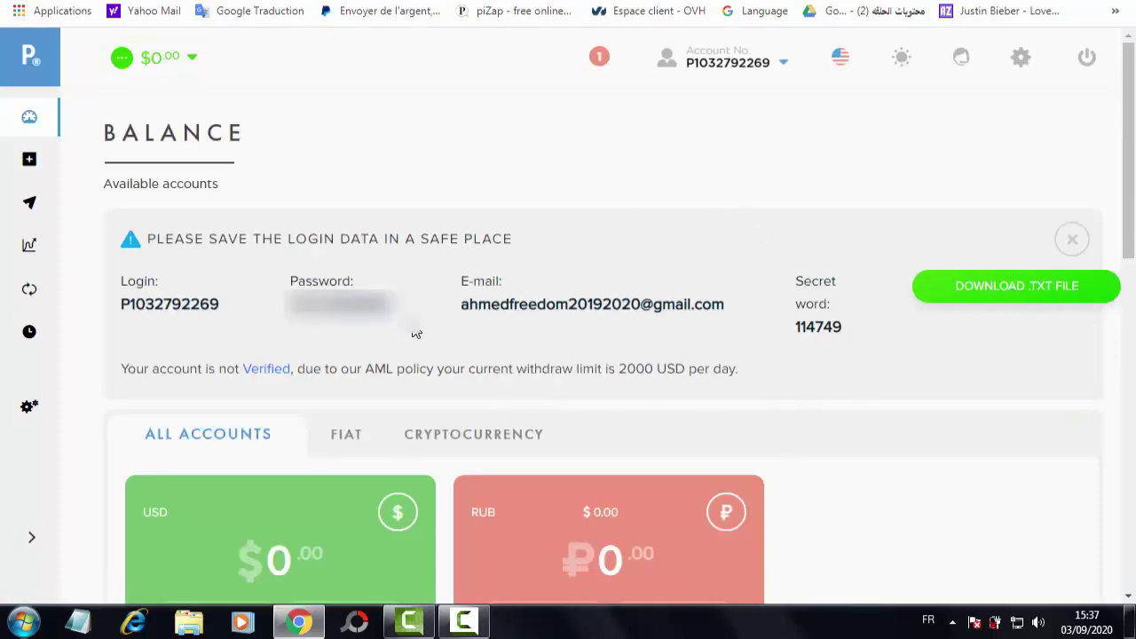
Open the account details panel from the account number at the top.
{"action": "mouse_move", "coordinate": [1129, 89]}
{"action": "left_mouse_down"}
{"action": "mouse_move", "coordinate": [1131, 346]}
{"action": "mouse_move", "coordinate": [1132, 105]}
{"action": "left_mouse_up"}
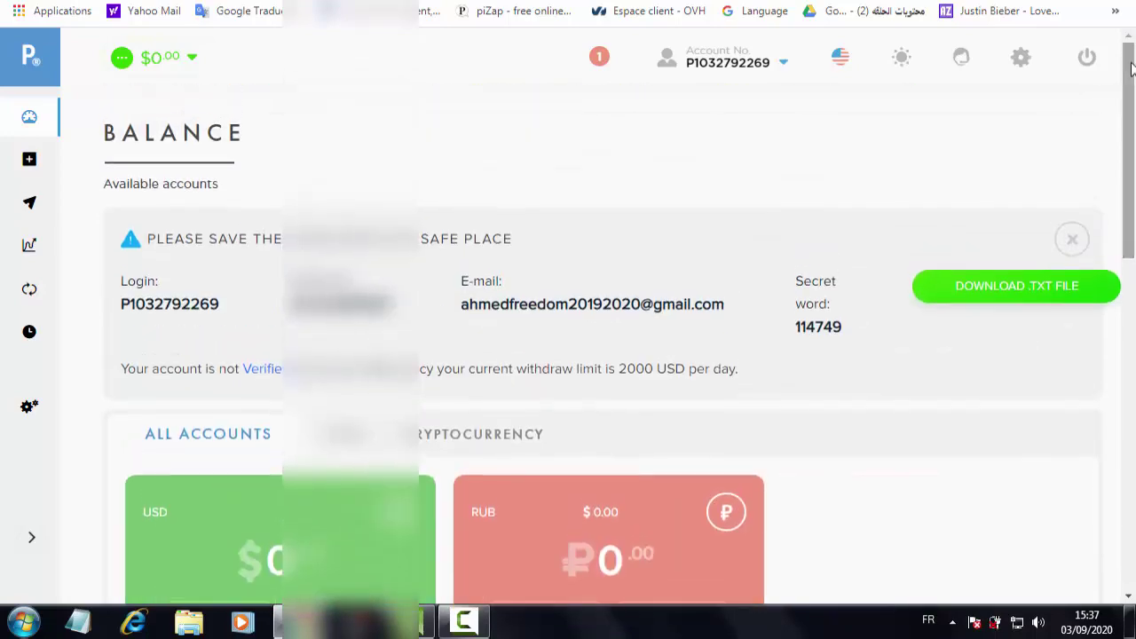
{"action": "left_click", "coordinate": [780, 64]}
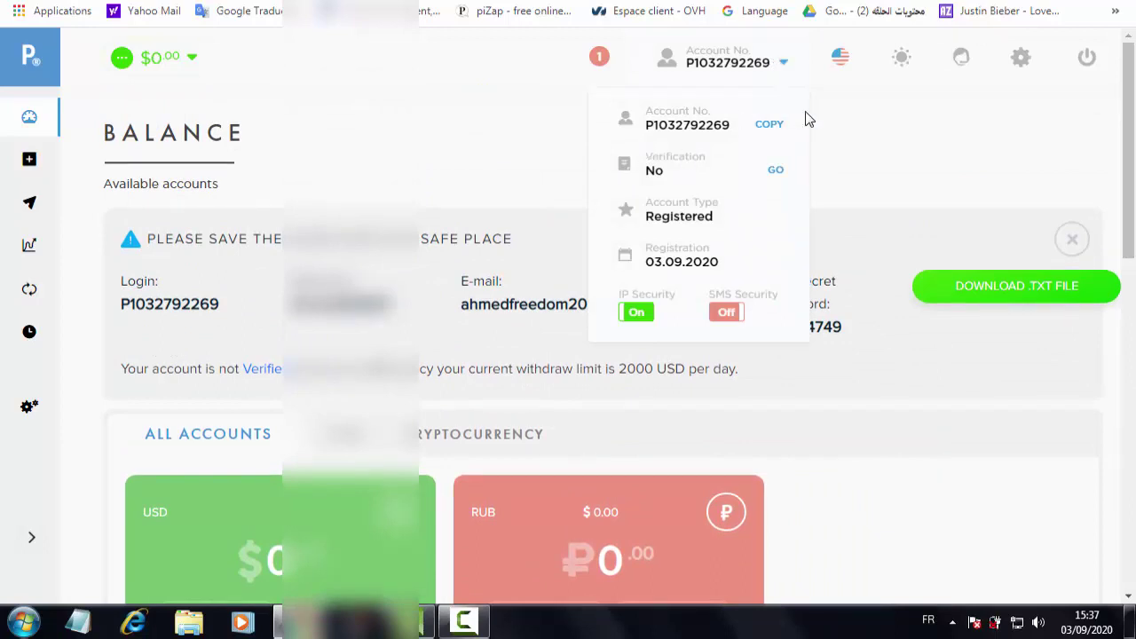
{"action": "left_click", "coordinate": [696, 60]}
{"action": "left_click", "coordinate": [714, 67]}
{"action": "left_click", "coordinate": [672, 63]}
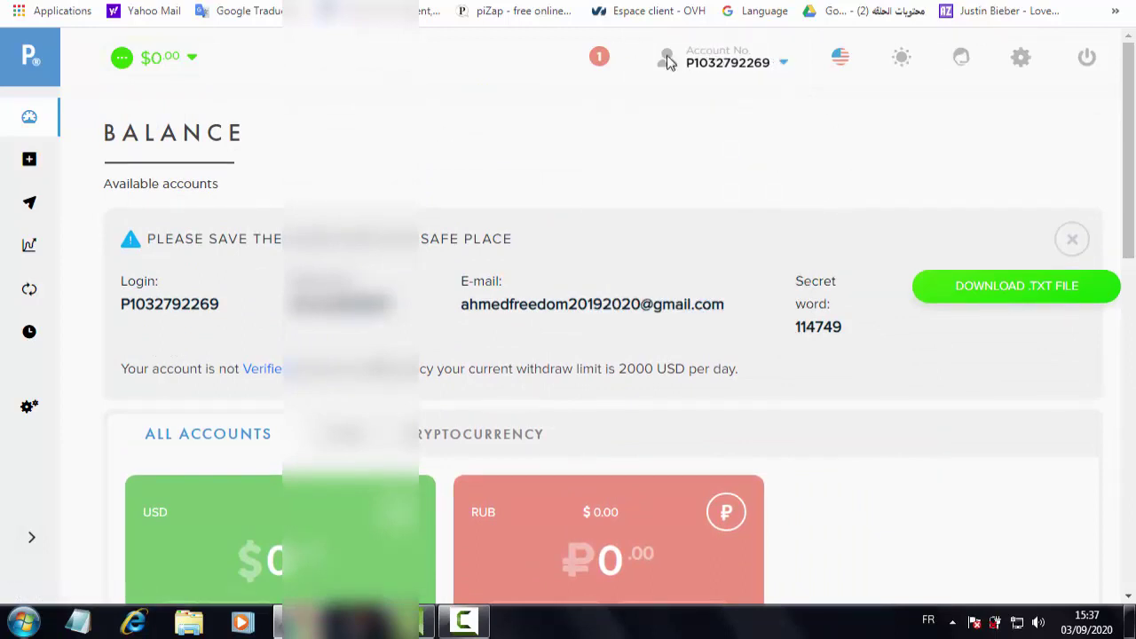
{"action": "left_click", "coordinate": [671, 62]}
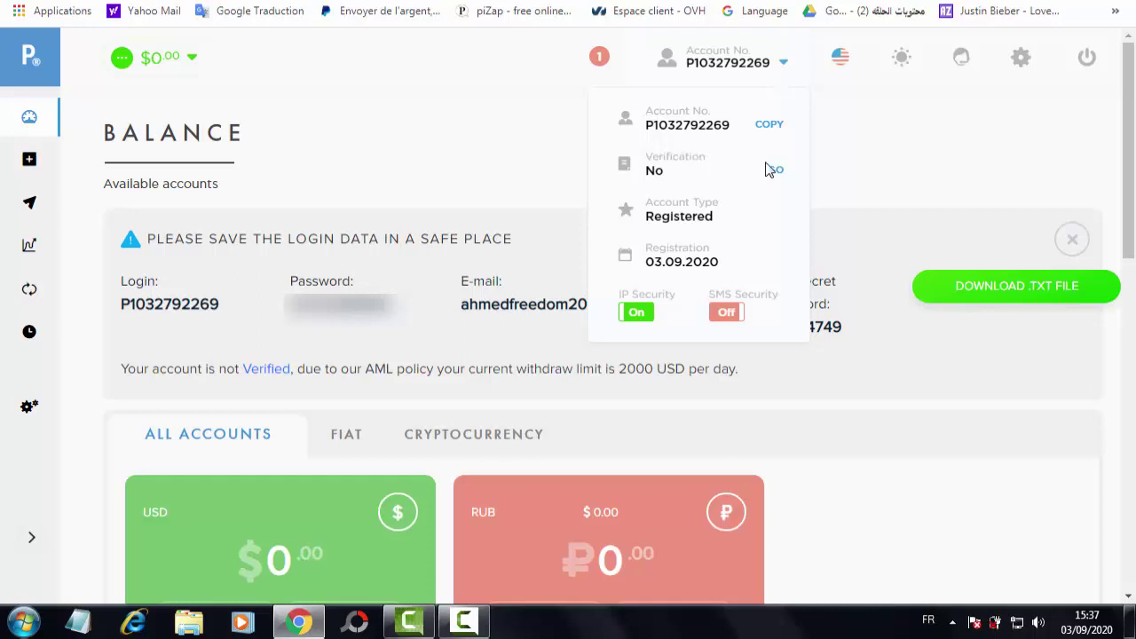
Note Verification shows No, then go to the verification settings with GO.
{"action": "mouse_move", "coordinate": [670, 174]}
{"action": "left_mouse_down"}
{"action": "mouse_move", "coordinate": [648, 174]}
{"action": "mouse_move", "coordinate": [659, 170]}
{"action": "left_mouse_up"}
{"action": "mouse_move", "coordinate": [670, 175]}
{"action": "left_mouse_down"}
{"action": "mouse_move", "coordinate": [654, 172]}
{"action": "mouse_move", "coordinate": [770, 180]}
{"action": "mouse_move", "coordinate": [667, 181]}
{"action": "left_mouse_up"}
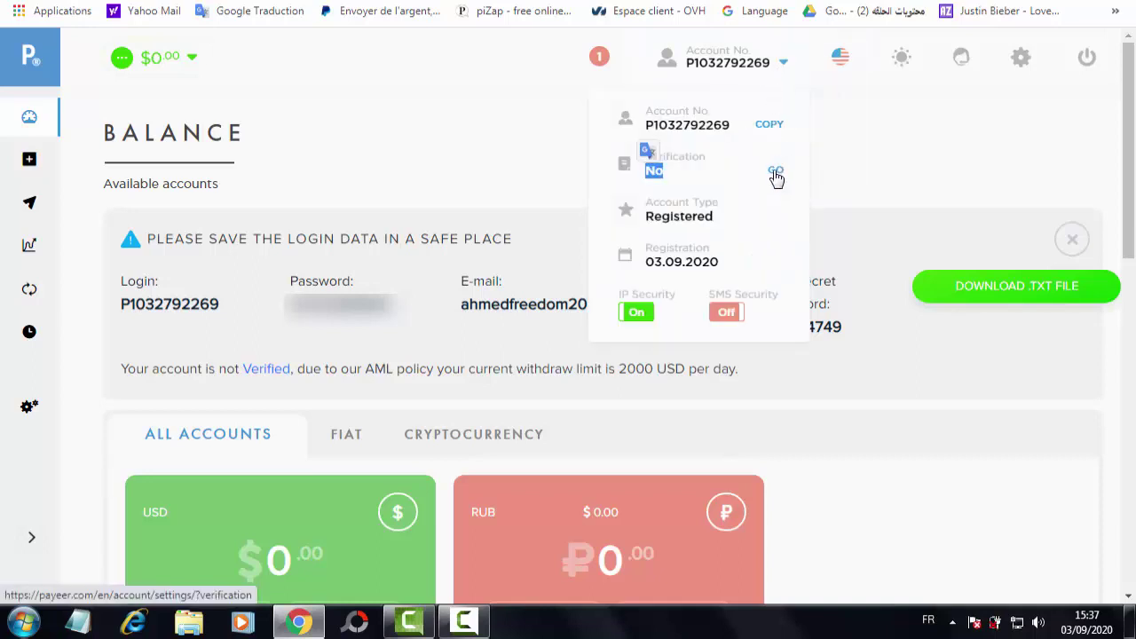
{"action": "left_click", "coordinate": [776, 177]}
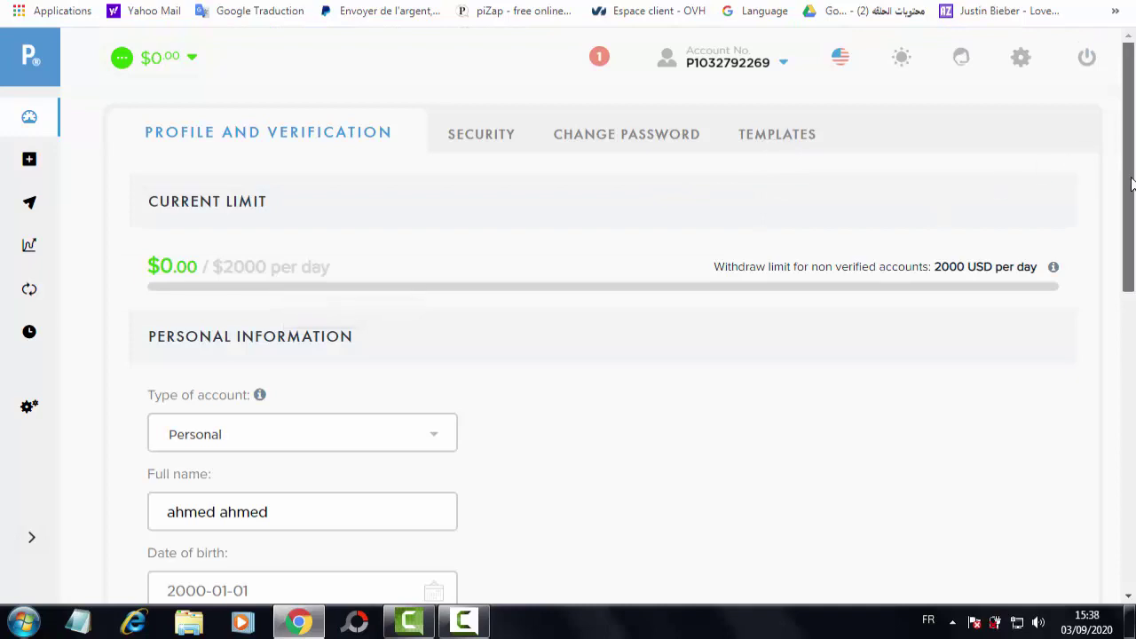
In the date of birth calendar, set the year to 1994.
{"action": "scroll", "coordinate": [1131, 184], "scroll_direction": "down", "scroll_amount": 3}
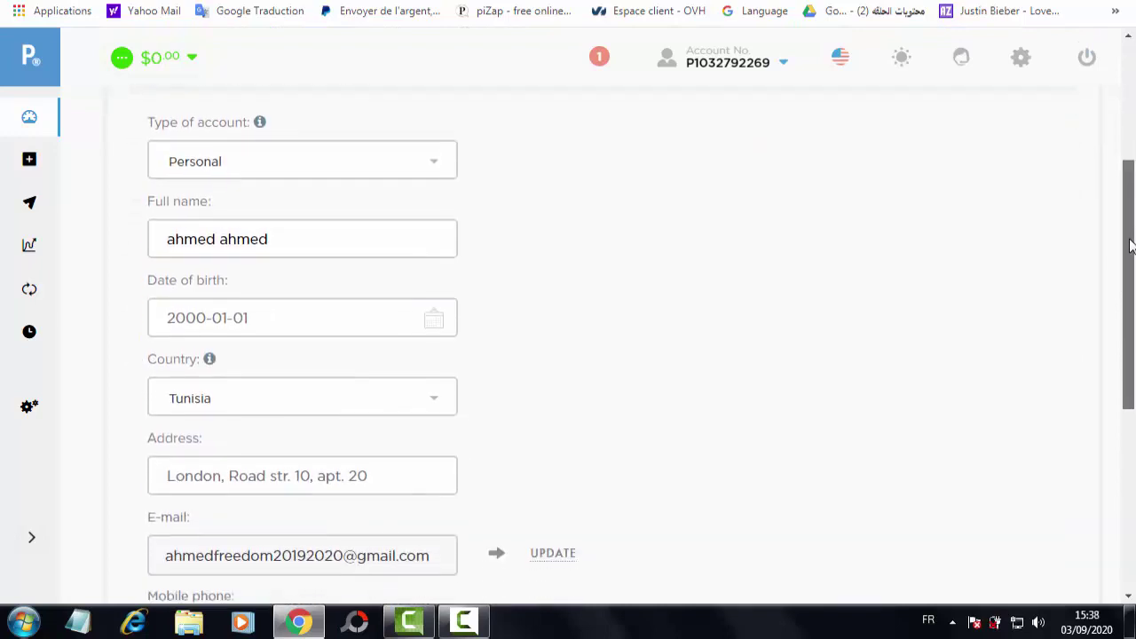
{"action": "left_click_drag", "start_coordinate": [1132, 246], "coordinate": [1134, 292]}
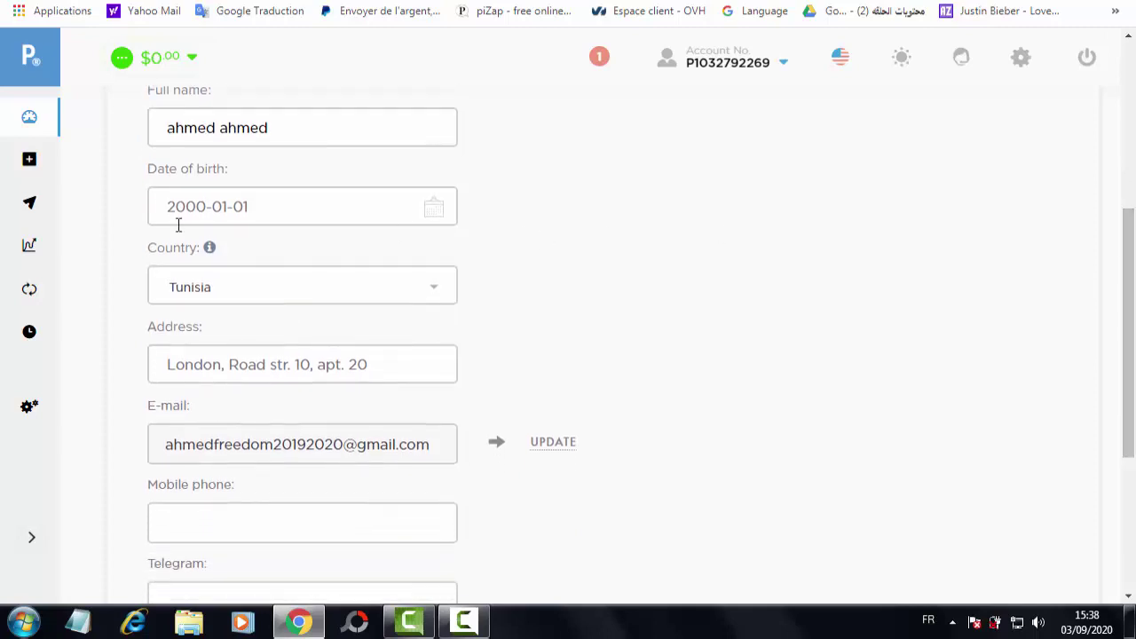
{"action": "left_click", "coordinate": [205, 205]}
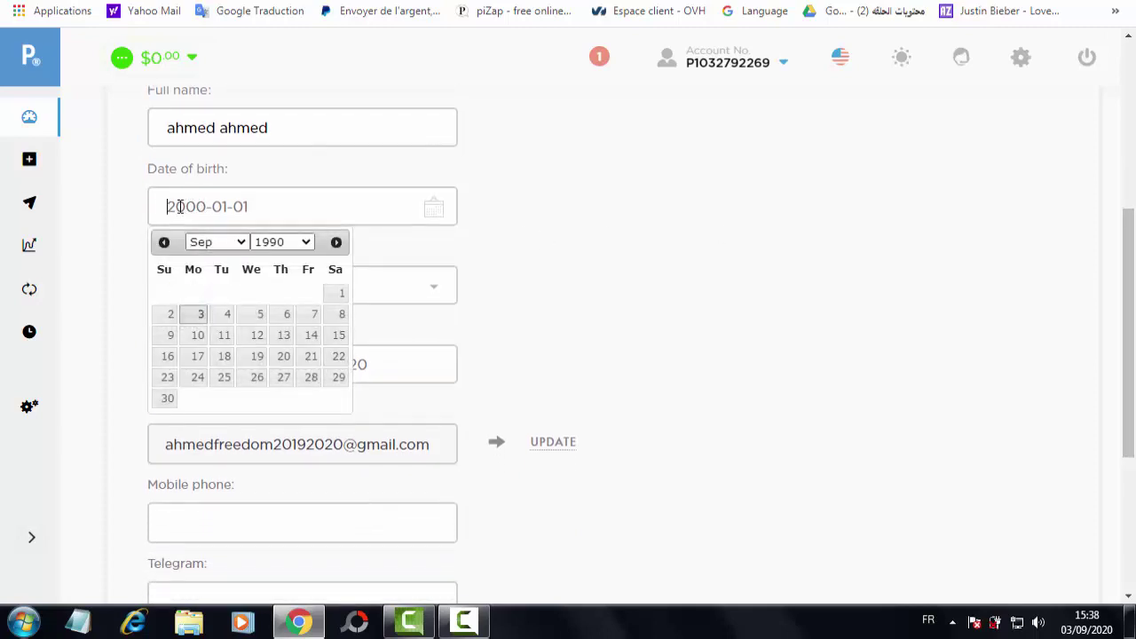
{"action": "left_click", "coordinate": [292, 244]}
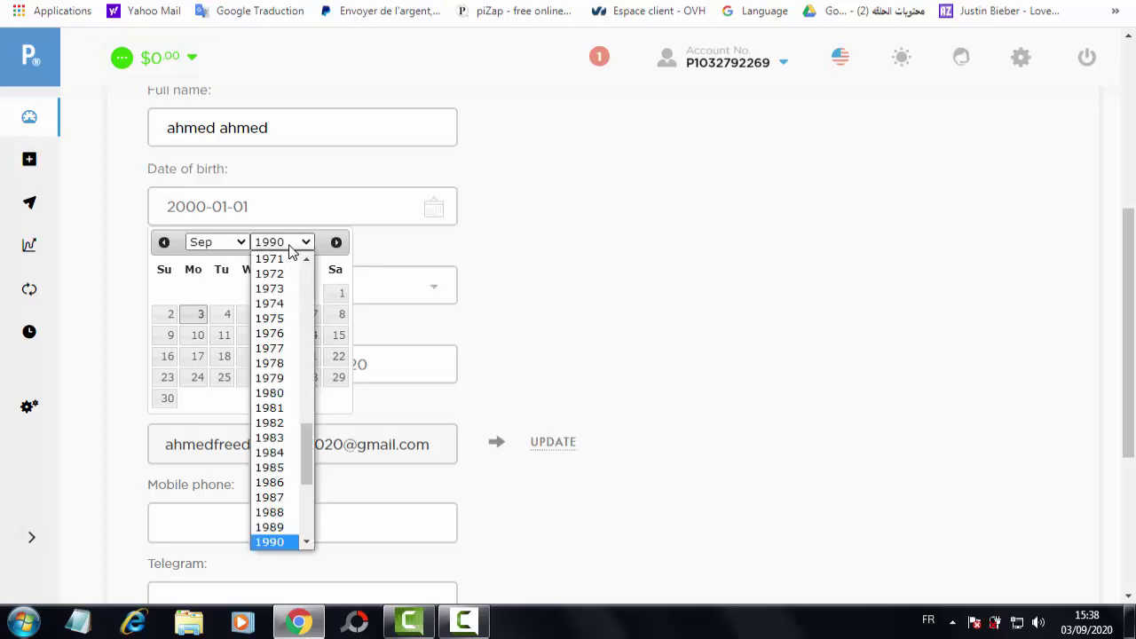
{"action": "left_click_drag", "start_coordinate": [305, 444], "coordinate": [307, 490]}
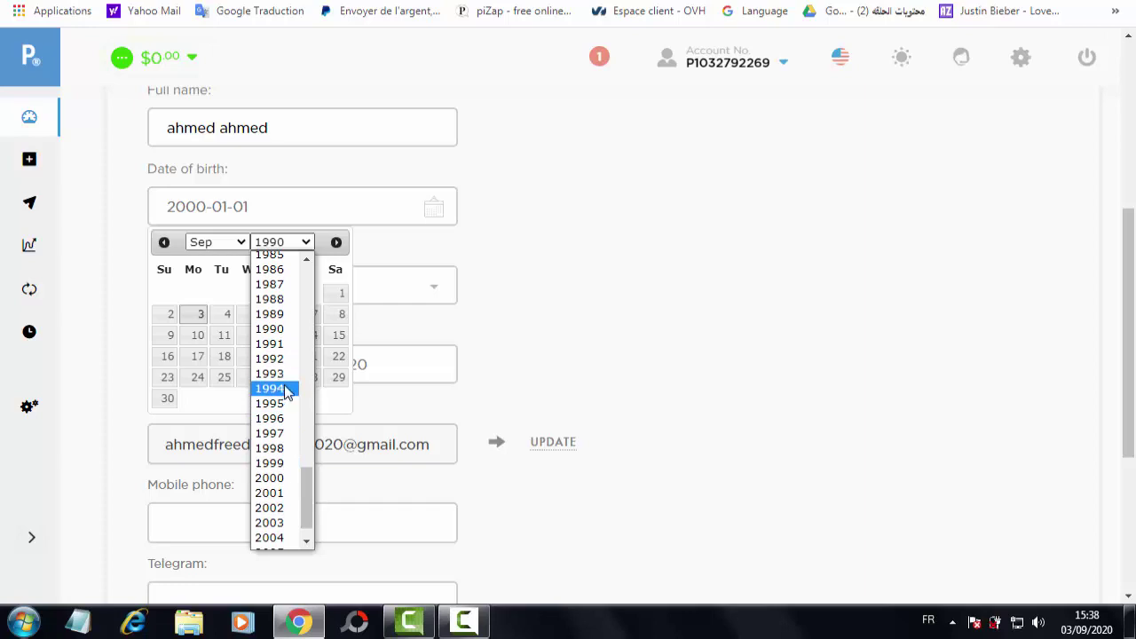
{"action": "left_click", "coordinate": [288, 389]}
{"action": "left_click", "coordinate": [237, 247]}
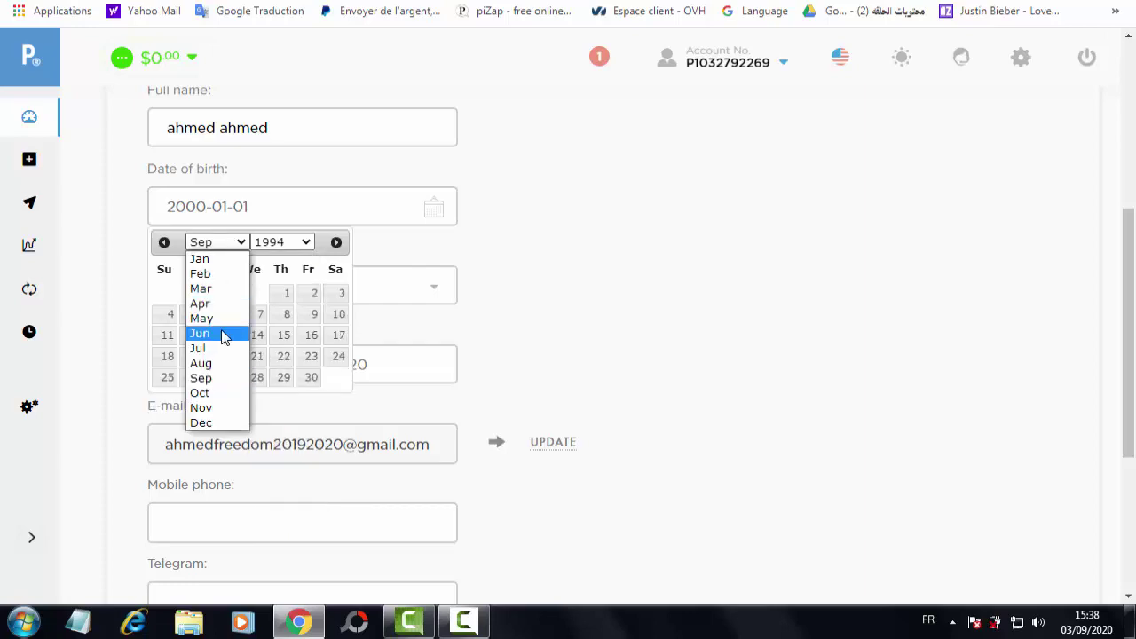
{"action": "left_click", "coordinate": [204, 289]}
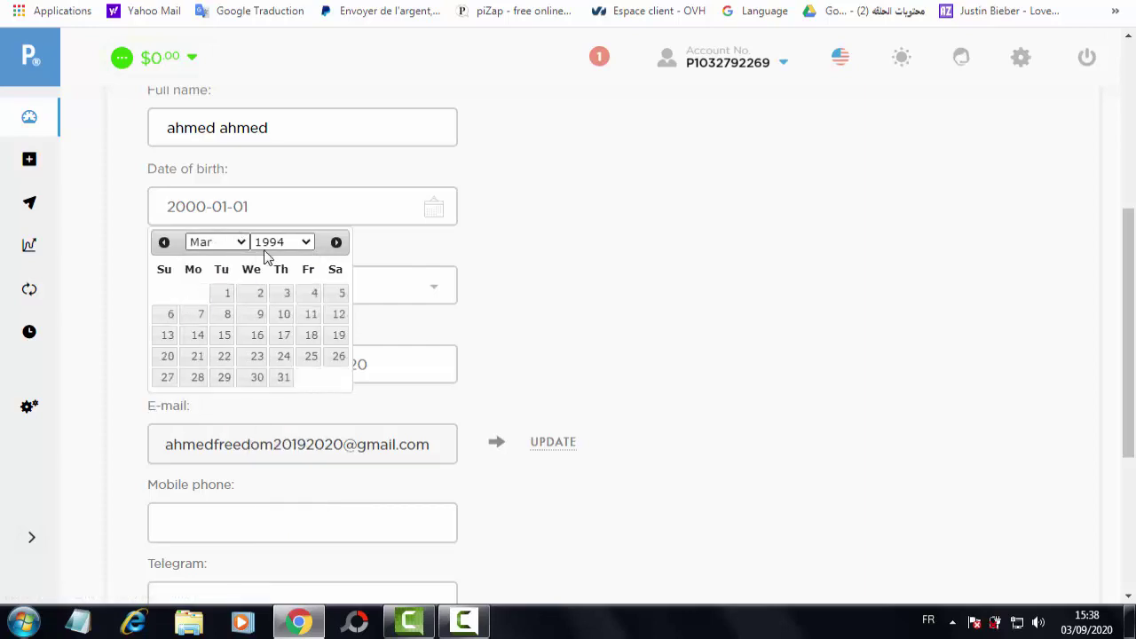
{"action": "left_click", "coordinate": [284, 315]}
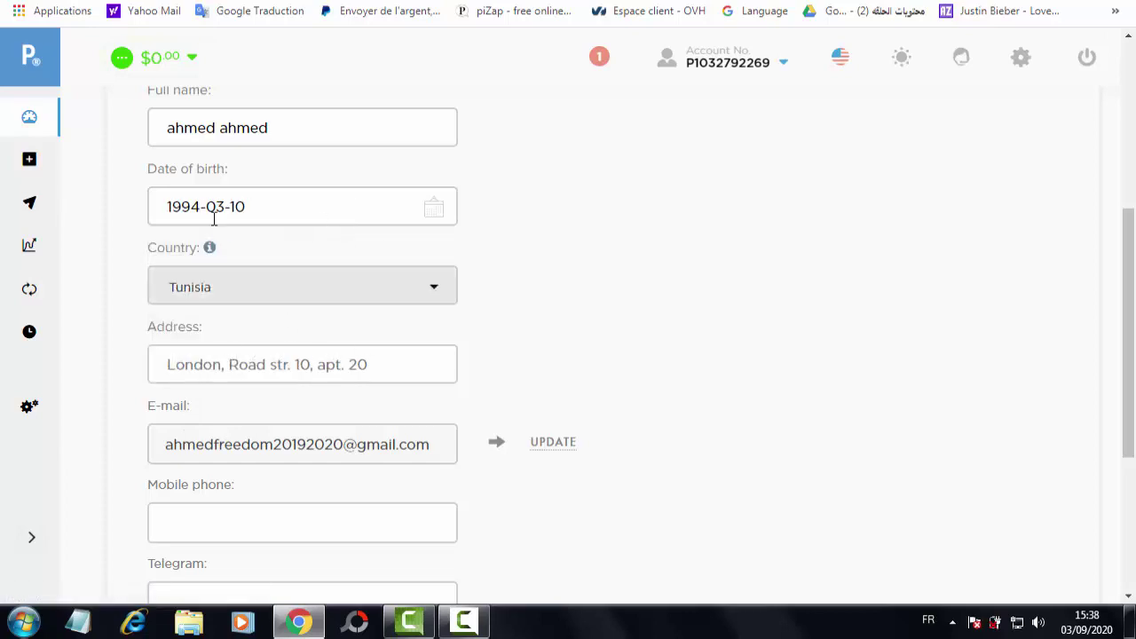
{"action": "scroll", "coordinate": [1118, 216], "scroll_direction": "down", "scroll_amount": 1}
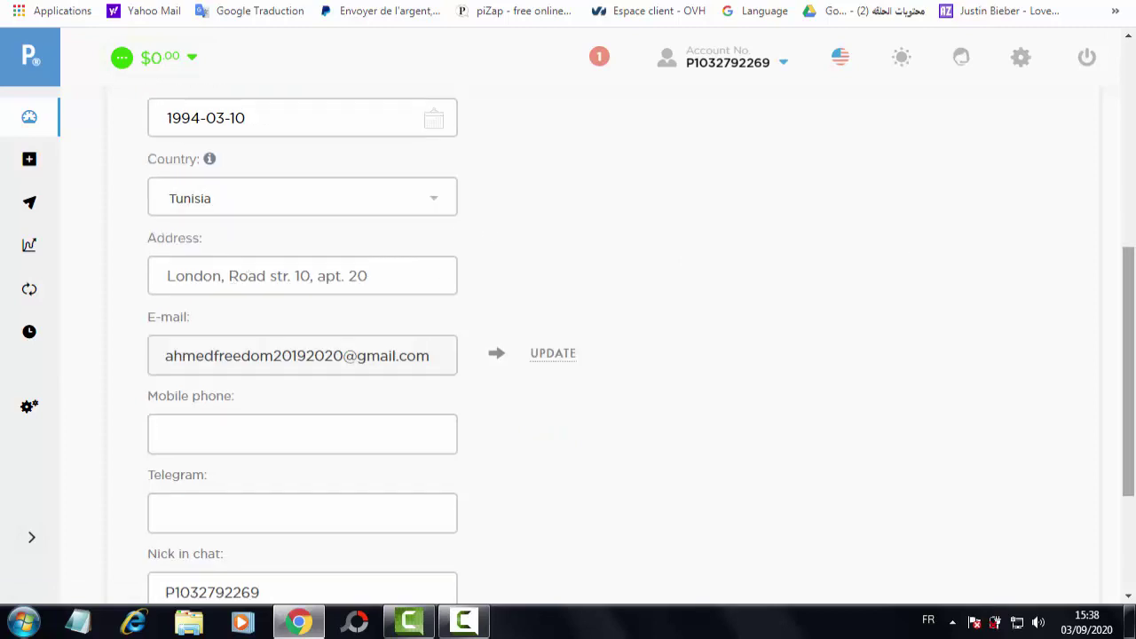
{"action": "scroll", "coordinate": [1129, 266], "scroll_direction": "down", "scroll_amount": 1}
{"action": "left_click_drag", "start_coordinate": [209, 213], "coordinate": [149, 210]}
{"action": "left_click", "coordinate": [183, 208]}
{"action": "left_click", "coordinate": [181, 213]}
{"action": "left_click", "coordinate": [154, 208]}
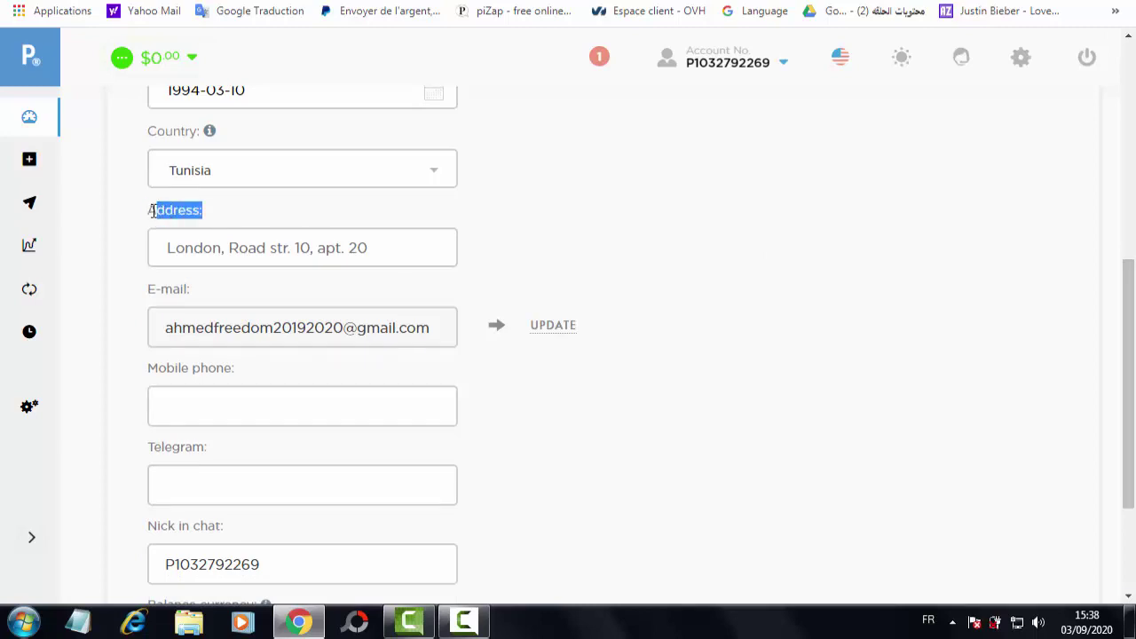
{"action": "left_click_drag", "start_coordinate": [1125, 377], "coordinate": [1121, 414]}
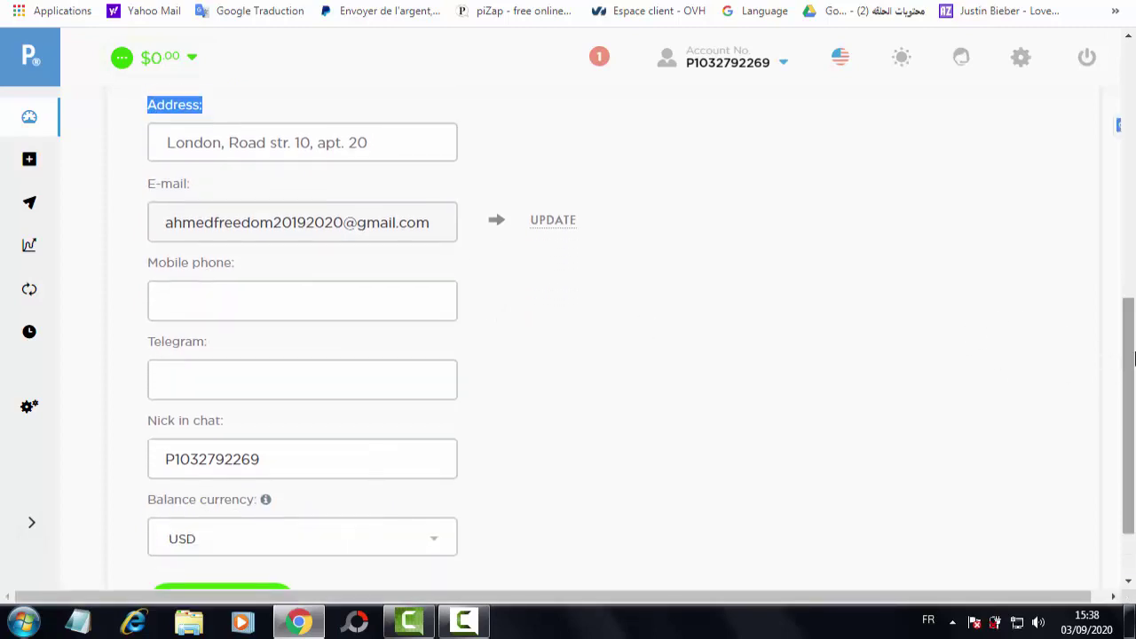
{"action": "left_click_drag", "start_coordinate": [1127, 355], "coordinate": [1134, 365]}
{"action": "left_click_drag", "start_coordinate": [233, 240], "coordinate": [164, 241]}
{"action": "triple_click", "coordinate": [165, 240]}
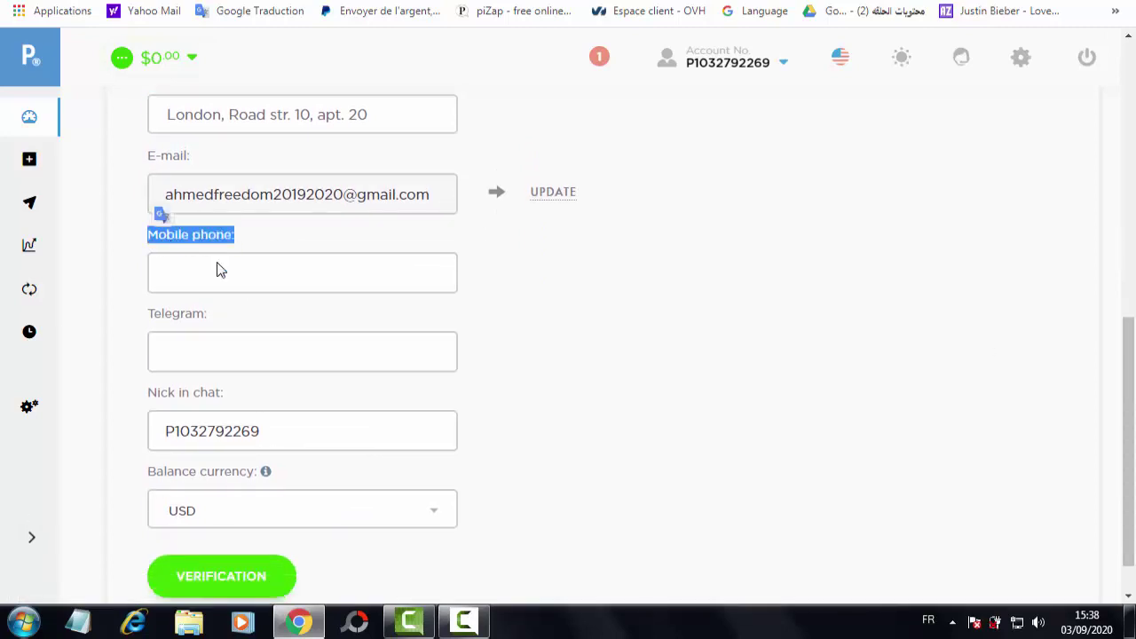
{"action": "left_click_drag", "start_coordinate": [210, 315], "coordinate": [146, 316]}
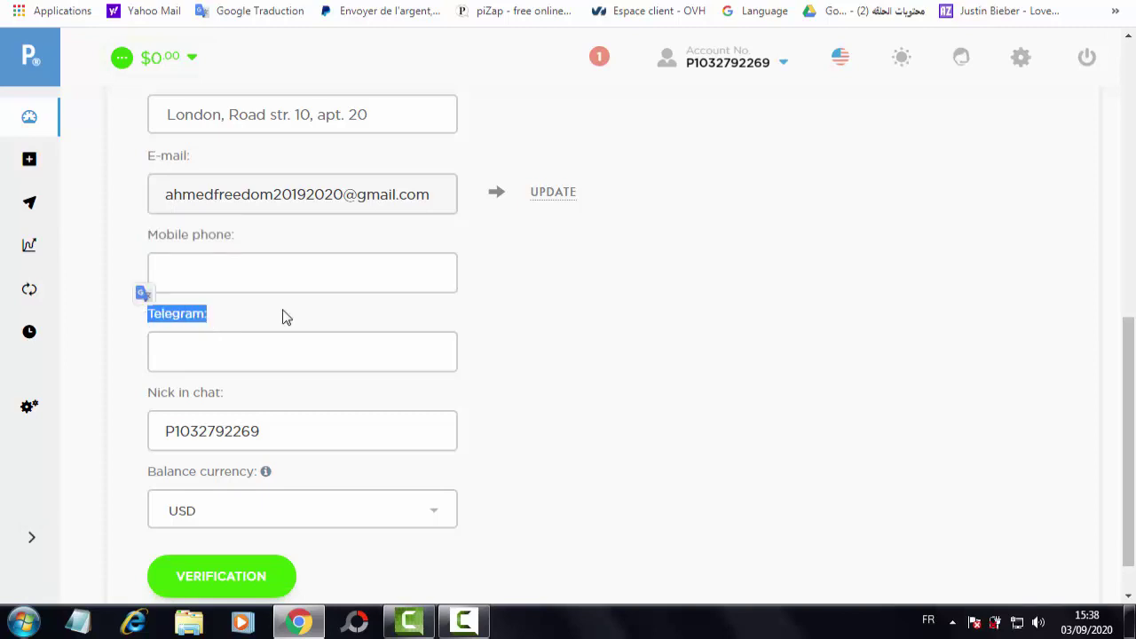
{"action": "left_click_drag", "start_coordinate": [1125, 419], "coordinate": [1116, 246]}
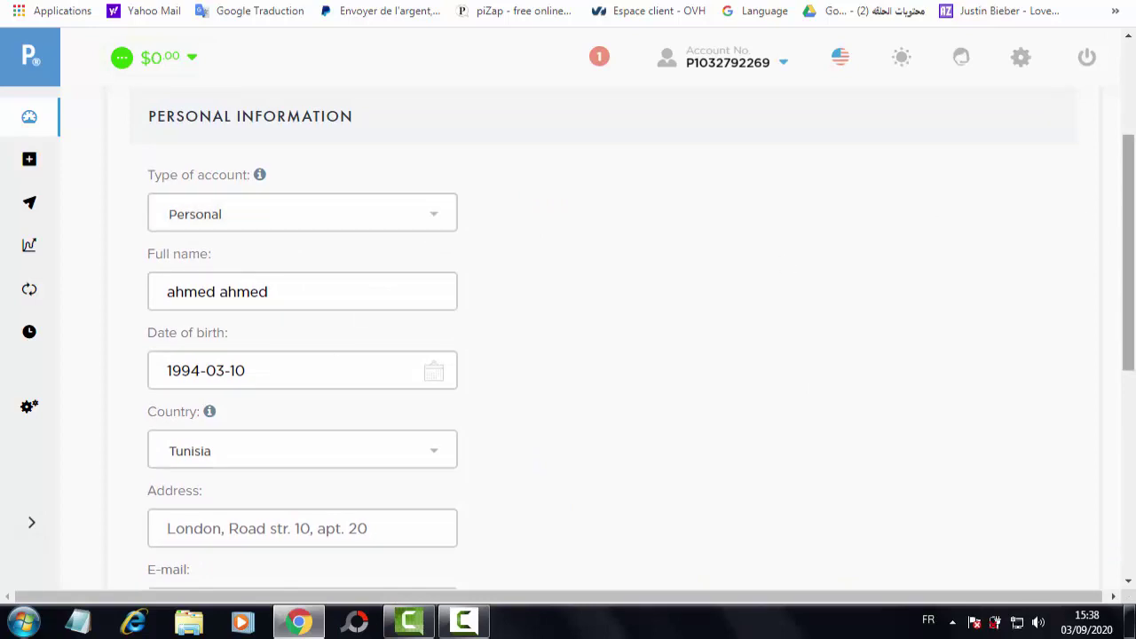
{"action": "left_click_drag", "start_coordinate": [1130, 239], "coordinate": [1131, 282]}
Type your street address into the Address field.
{"action": "left_click", "coordinate": [278, 418]}
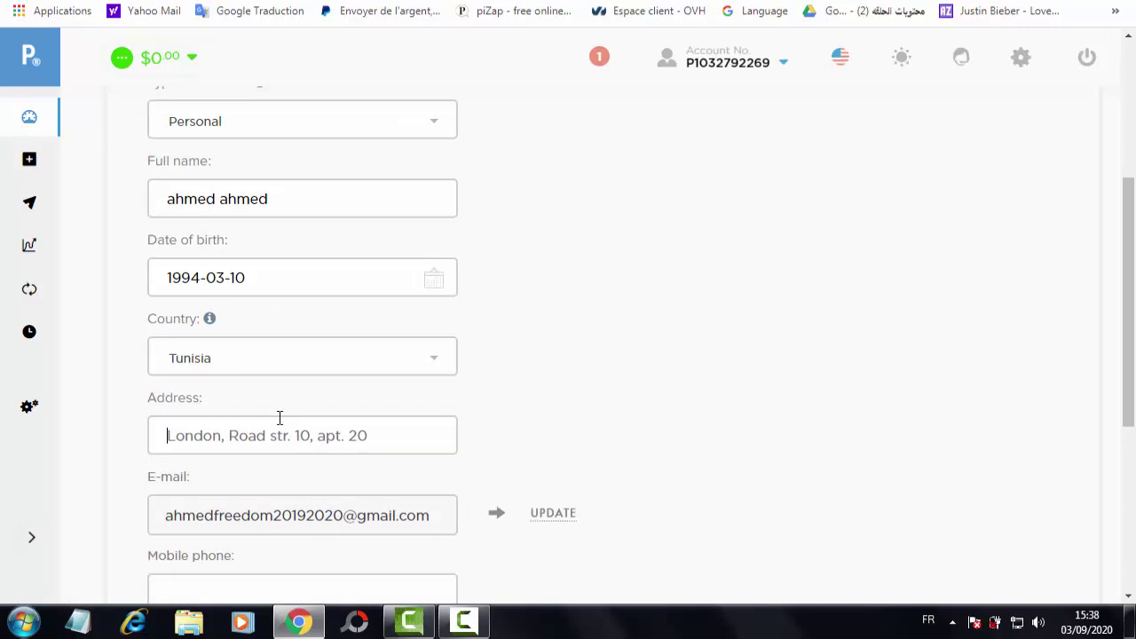
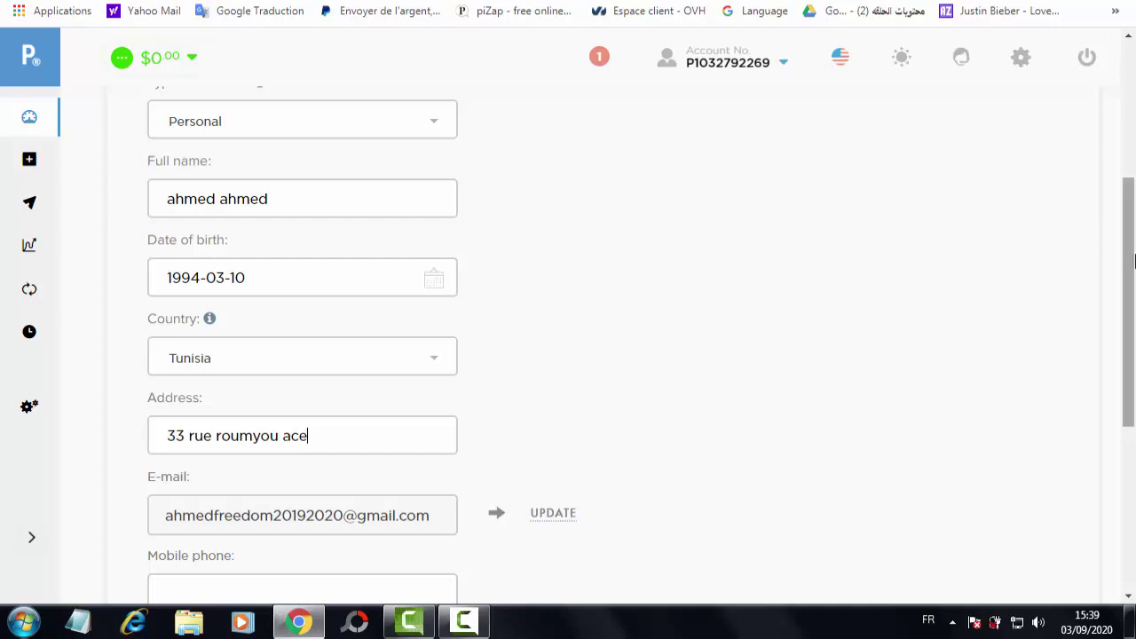
{"action": "scroll", "coordinate": [562, 365], "scroll_direction": "down", "scroll_amount": 3}
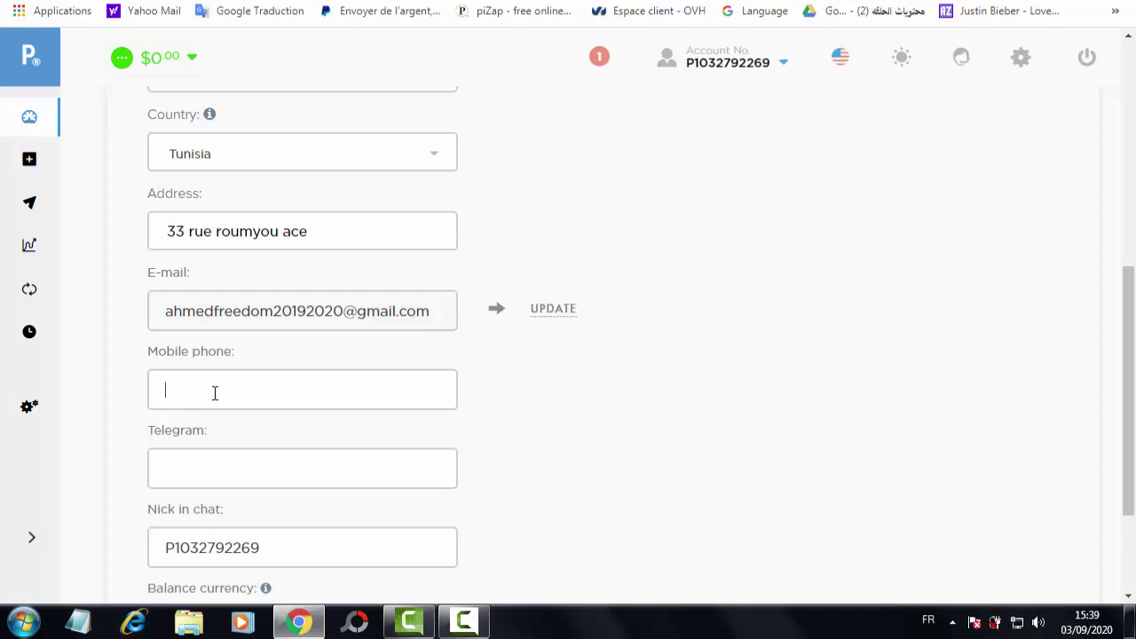
Move to the Mobile phone field to enter your phone number.
{"action": "left_click", "coordinate": [214, 393]}
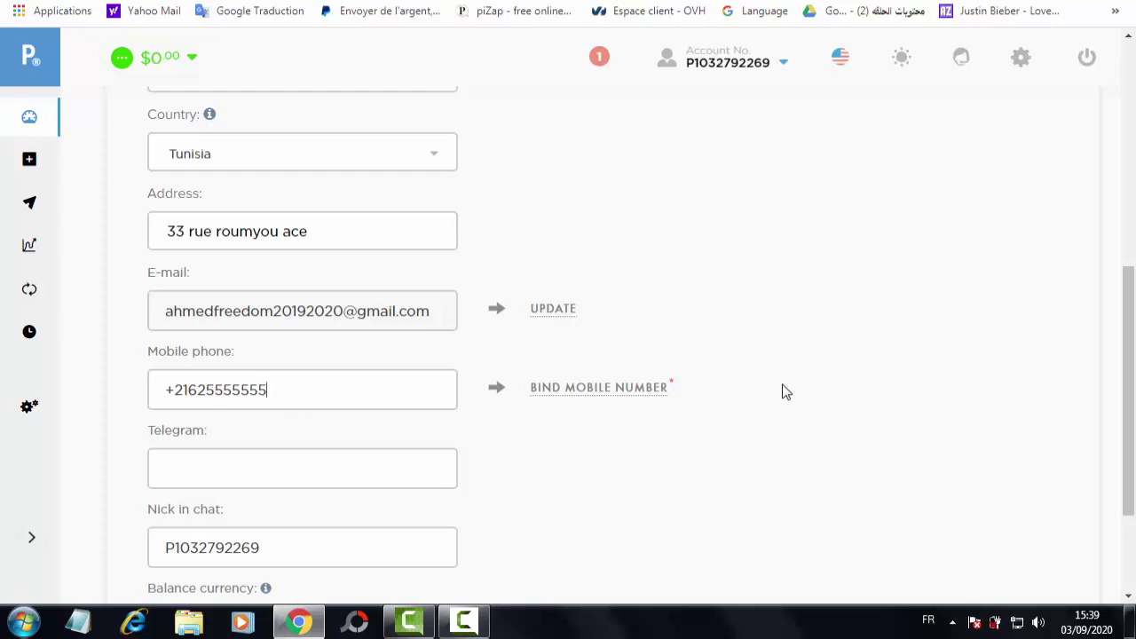
{"action": "left_click_drag", "start_coordinate": [1129, 391], "coordinate": [1134, 468]}
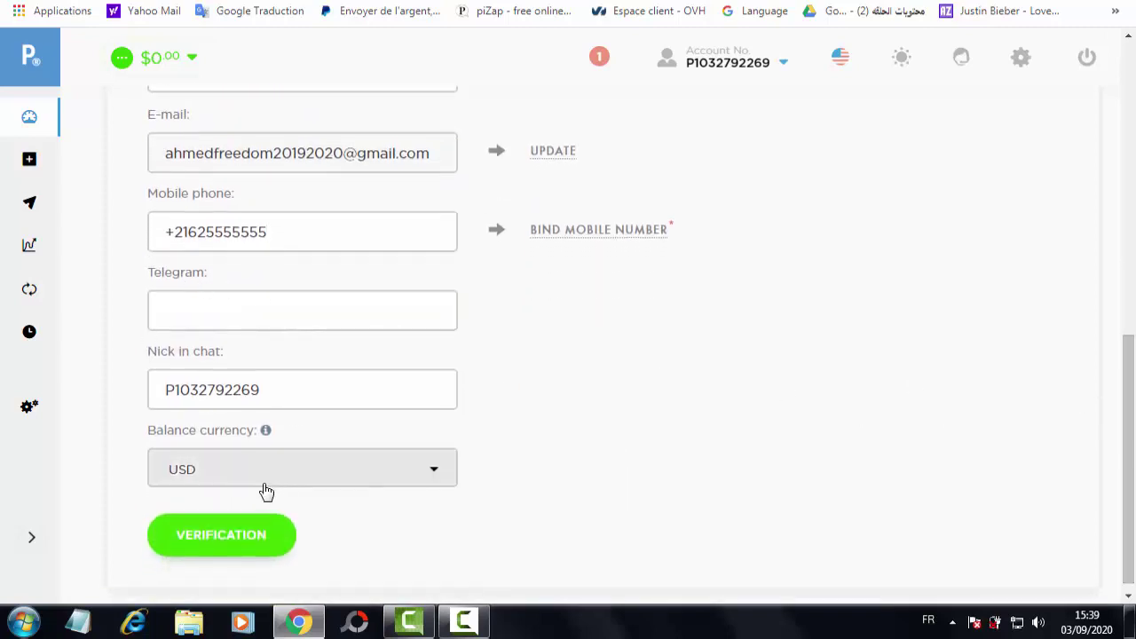
{"action": "left_click", "coordinate": [328, 471]}
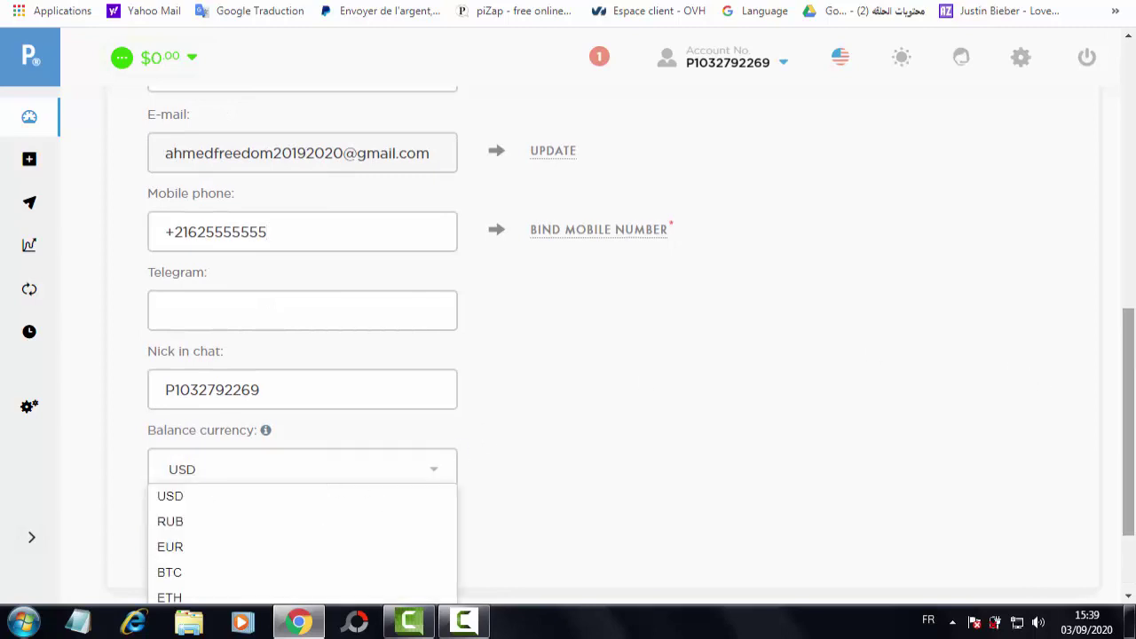
Leave the currency as USD and the account type as Personal in the profile form.
{"action": "left_click_drag", "start_coordinate": [1128, 370], "coordinate": [1095, 414]}
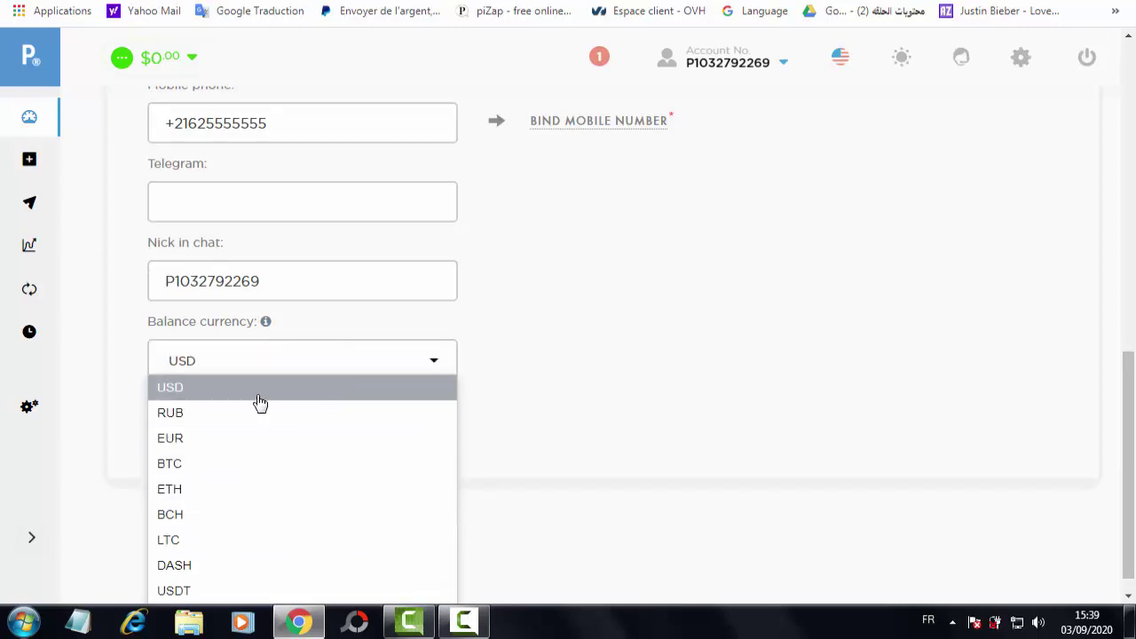
{"action": "left_click", "coordinate": [573, 369]}
{"action": "left_click_drag", "start_coordinate": [1125, 390], "coordinate": [1123, 223]}
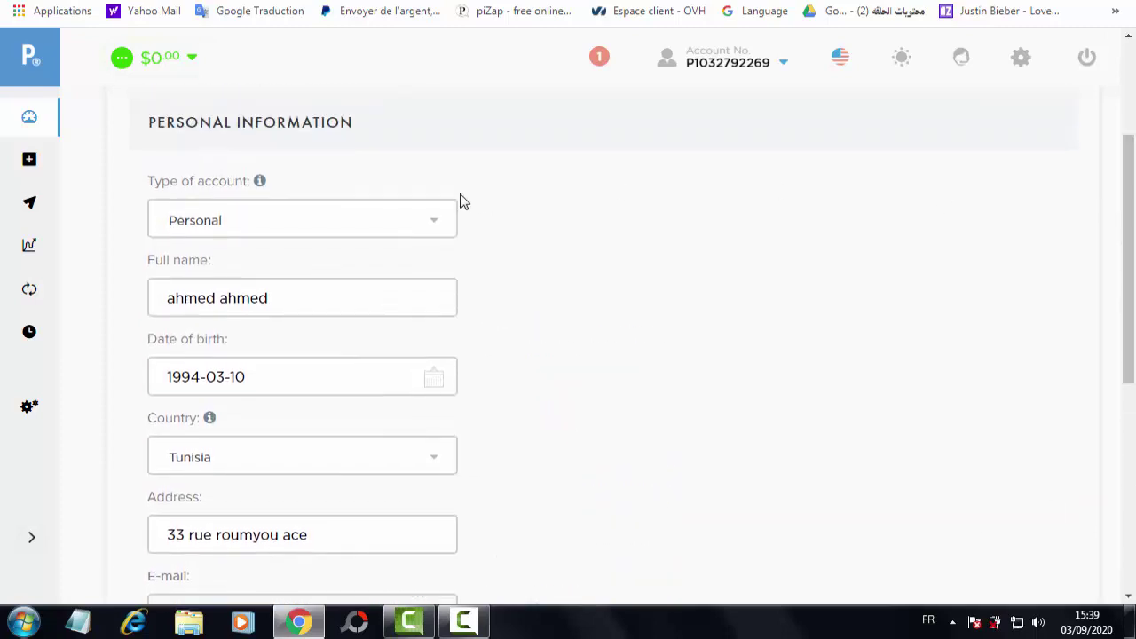
{"action": "left_click", "coordinate": [396, 221]}
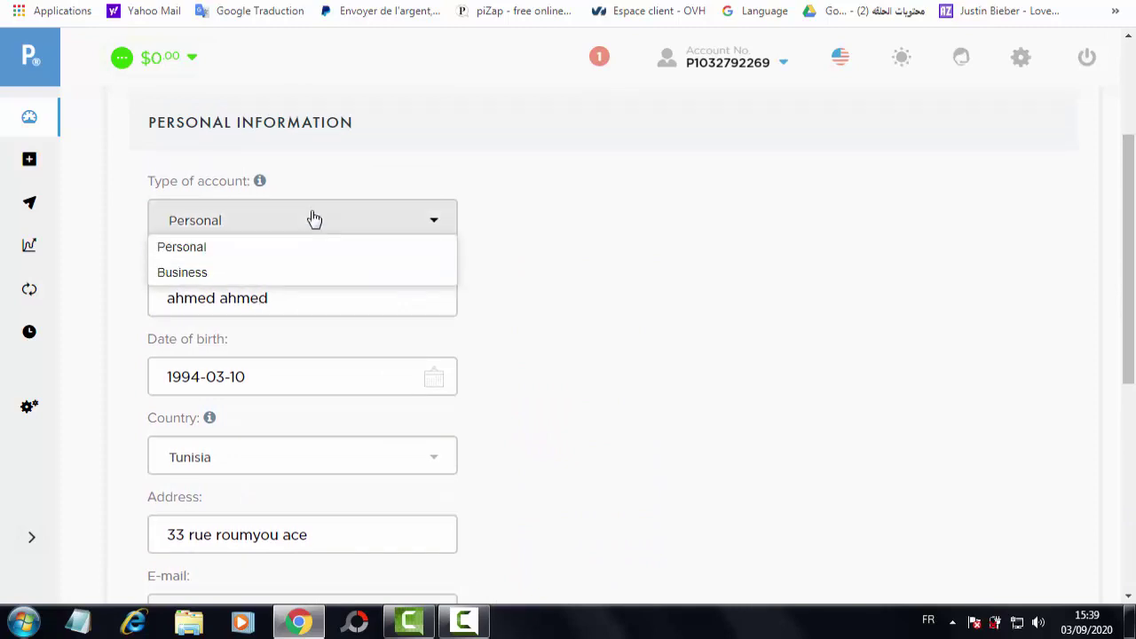
{"action": "left_click", "coordinate": [271, 304]}
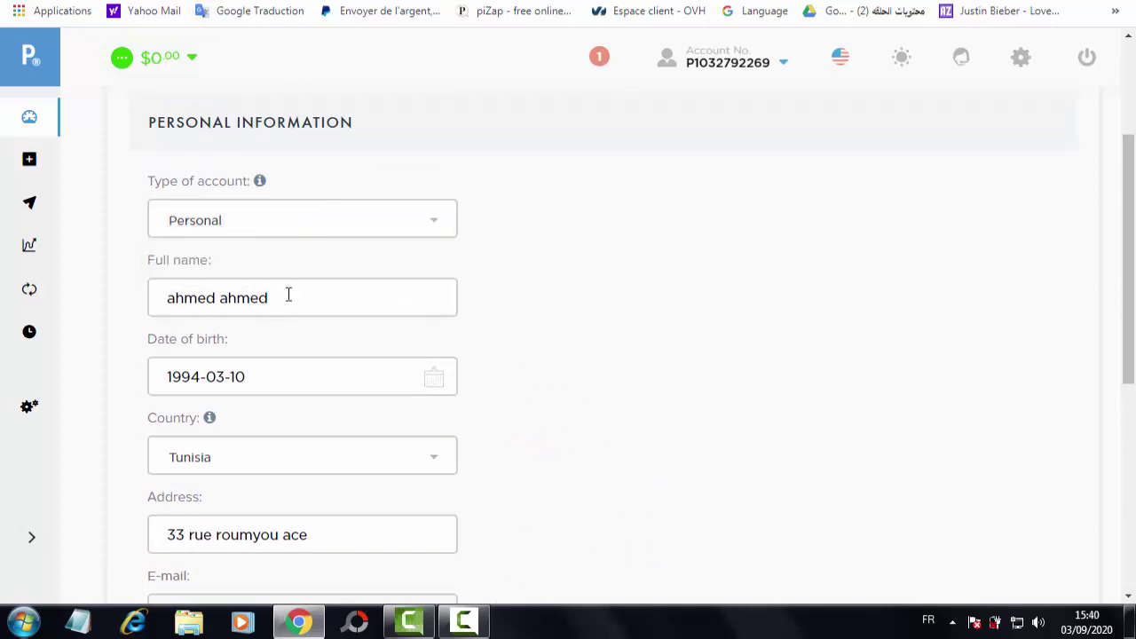
Highlight the Address, E-mail, Mobile phone and Telegram labels for translation.
{"action": "scroll", "coordinate": [457, 355], "scroll_direction": "down", "scroll_amount": 2}
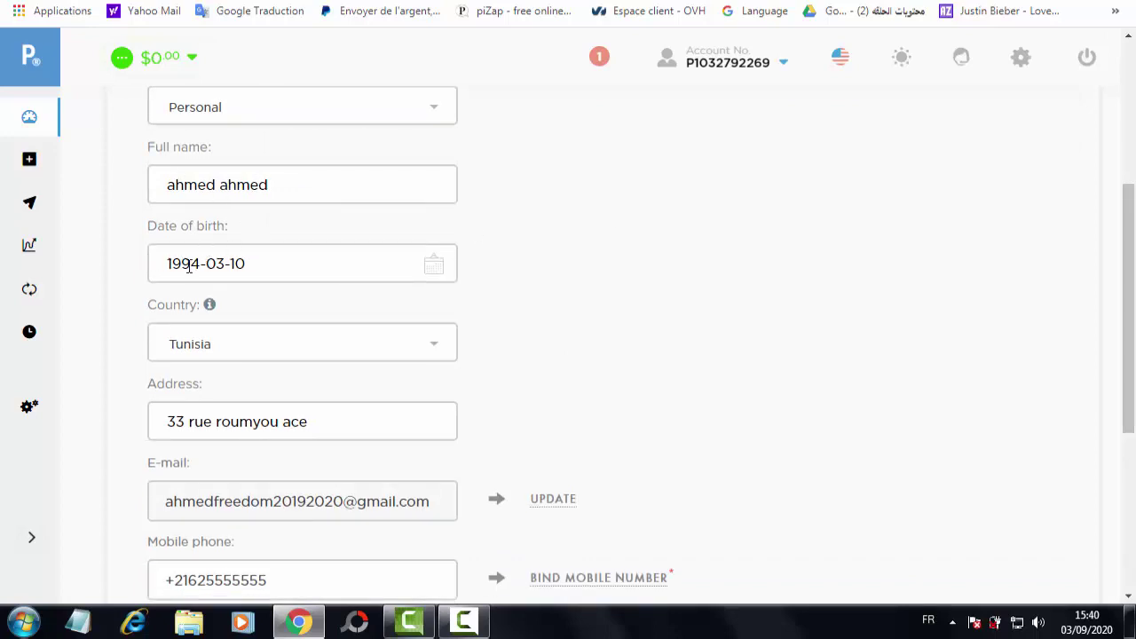
{"action": "scroll", "coordinate": [424, 377], "scroll_direction": "down", "scroll_amount": 3}
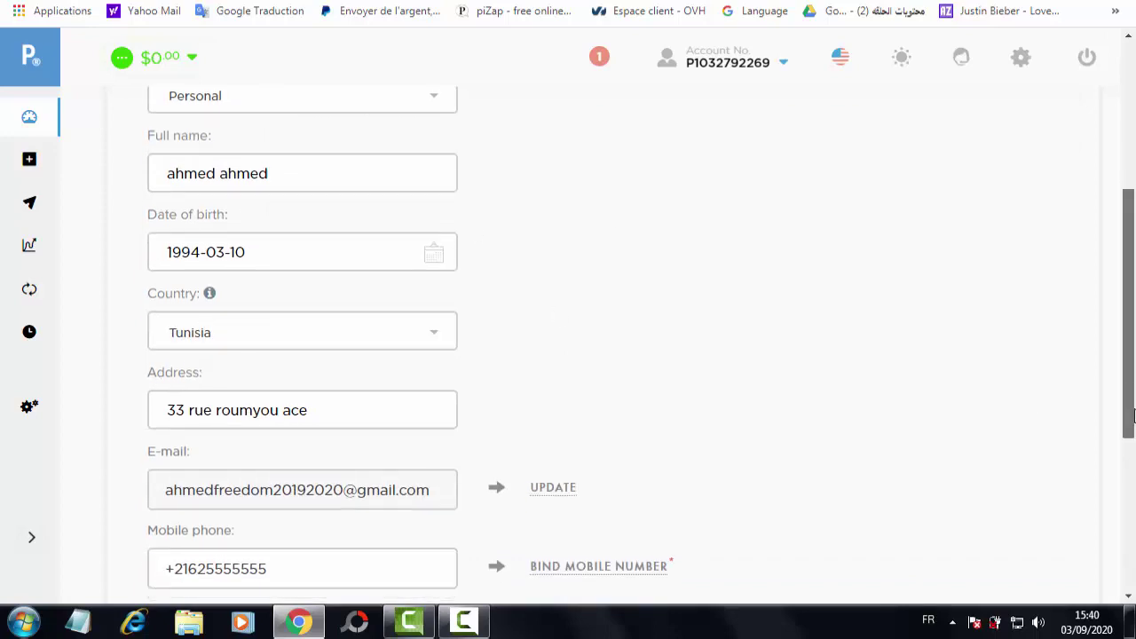
{"action": "left_click_drag", "start_coordinate": [209, 230], "coordinate": [153, 224]}
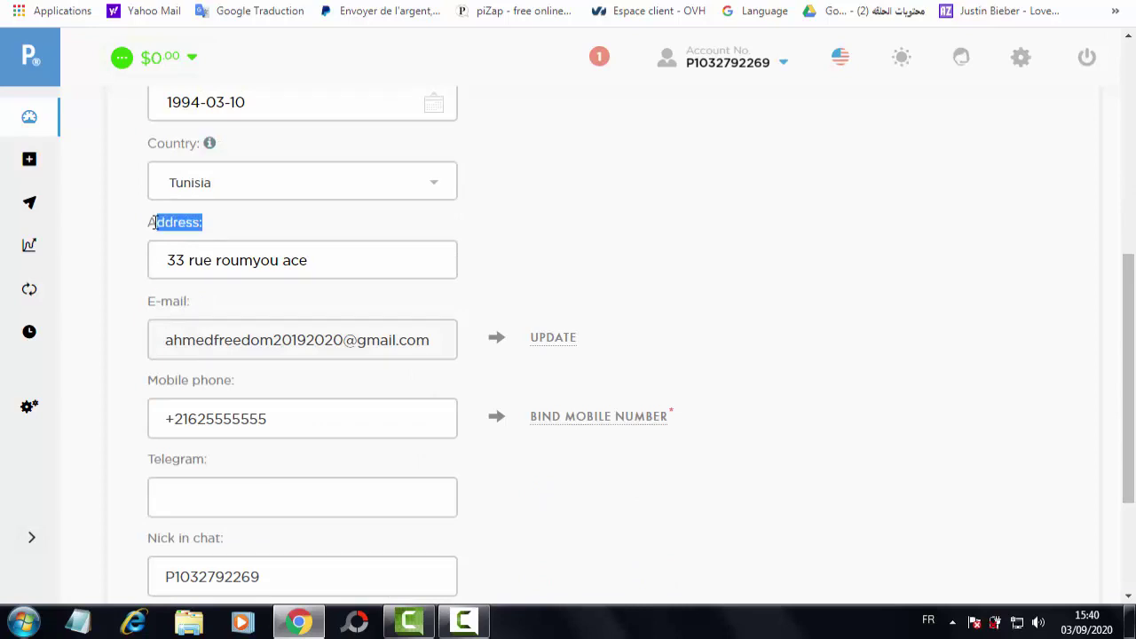
{"action": "scroll", "coordinate": [1127, 294], "scroll_direction": "down", "scroll_amount": 1}
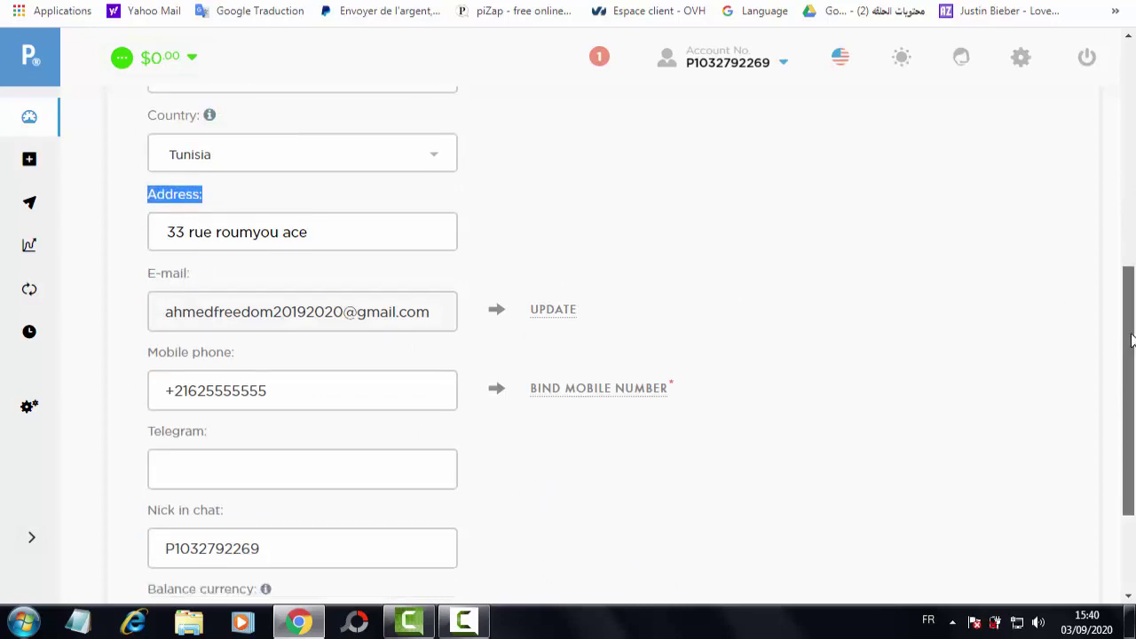
{"action": "left_click_drag", "start_coordinate": [208, 246], "coordinate": [134, 246]}
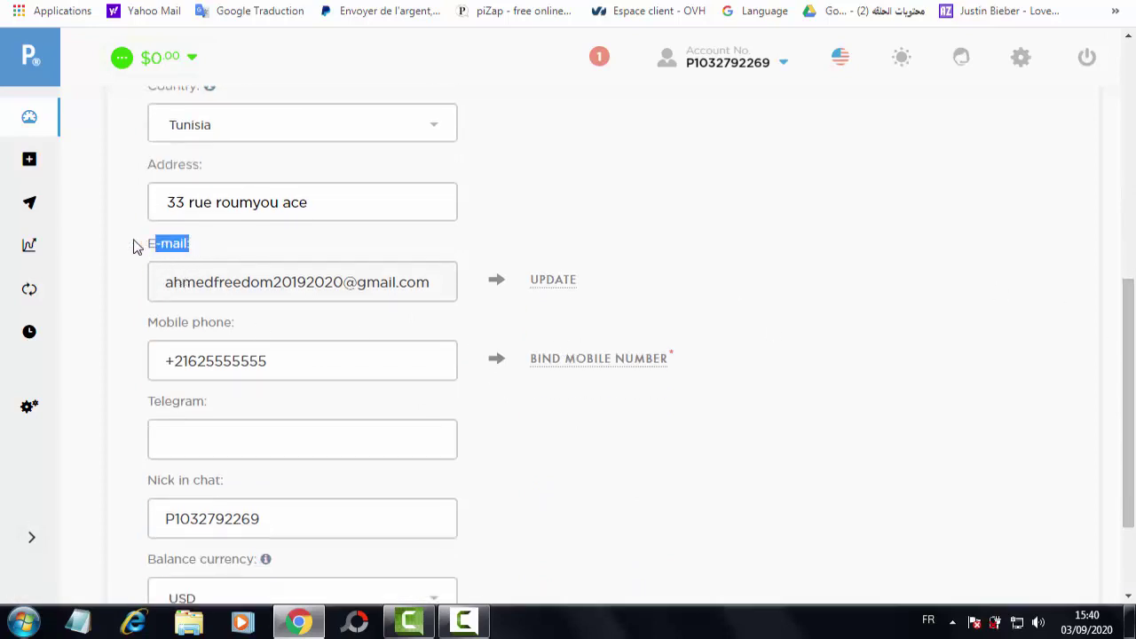
{"action": "scroll", "coordinate": [781, 357], "scroll_direction": "down", "scroll_amount": 1}
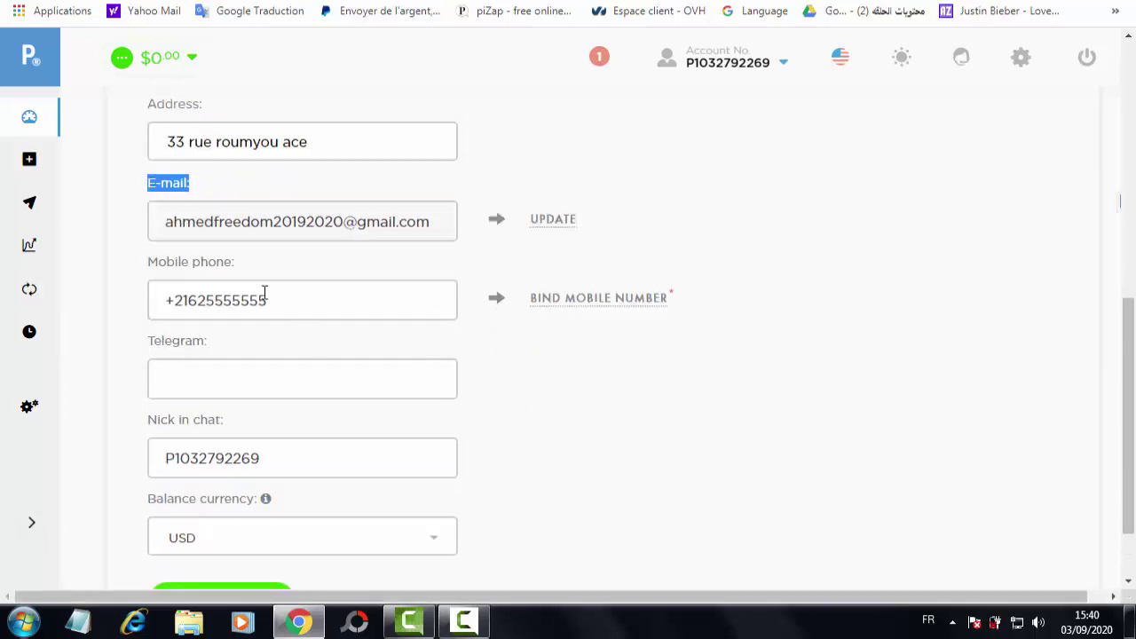
{"action": "left_click_drag", "start_coordinate": [238, 264], "coordinate": [158, 251]}
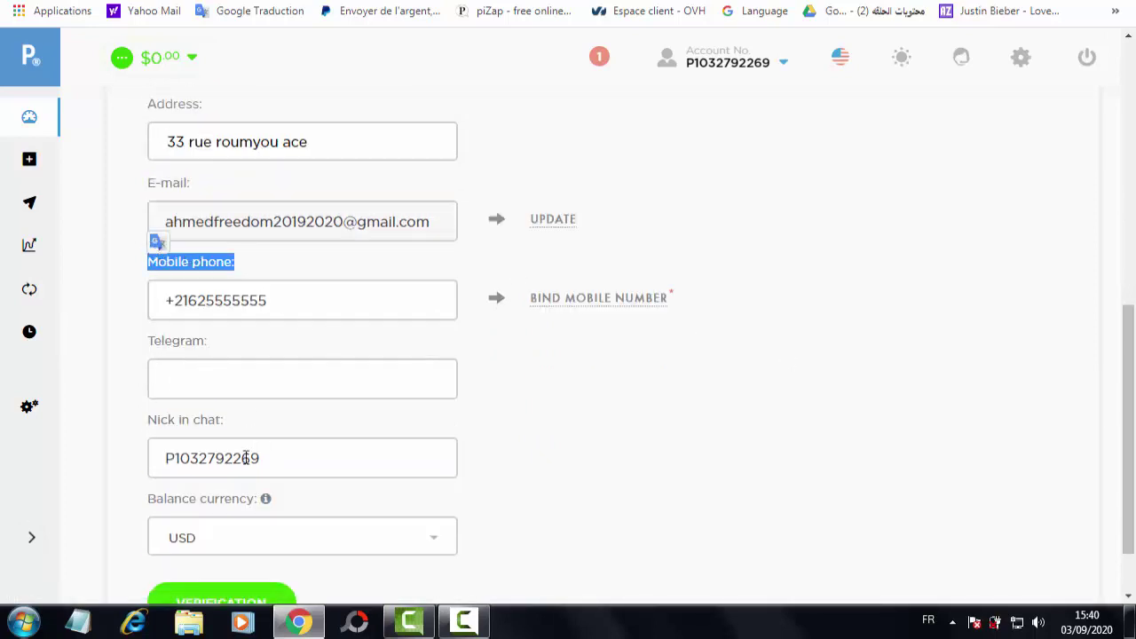
{"action": "left_click_drag", "start_coordinate": [207, 352], "coordinate": [137, 348]}
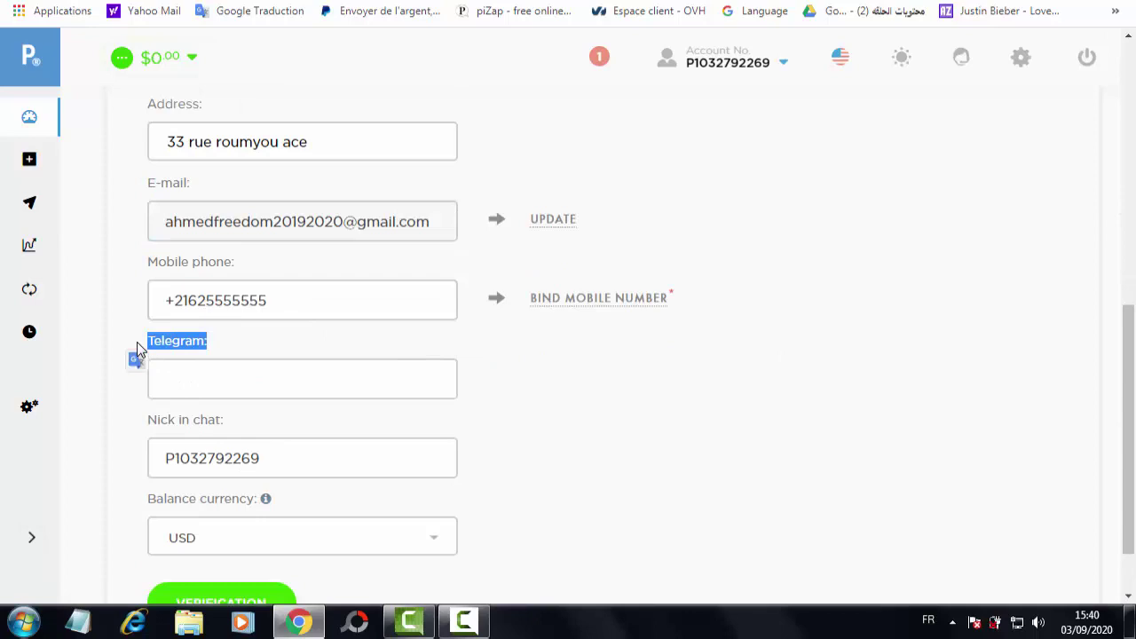
Highlight the Nick in chat label, then go to the verification document upload form.
{"action": "left_click", "coordinate": [106, 423]}
{"action": "left_click_drag", "start_coordinate": [145, 413], "coordinate": [206, 455]}
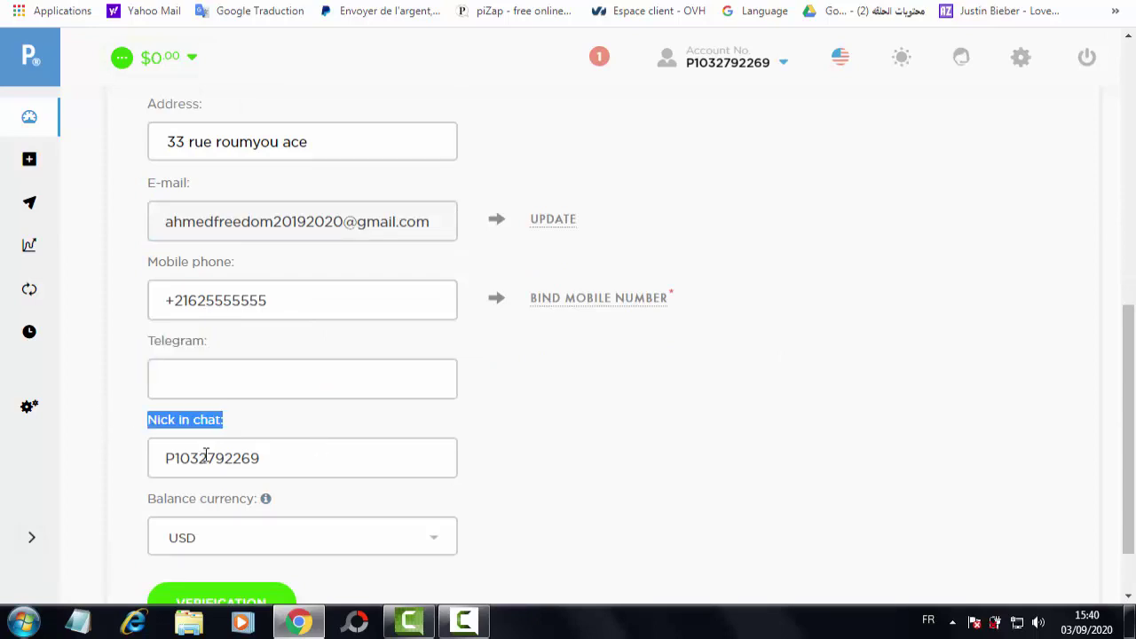
{"action": "left_click", "coordinate": [315, 432]}
{"action": "scroll", "coordinate": [1111, 336], "scroll_direction": "down", "scroll_amount": 1}
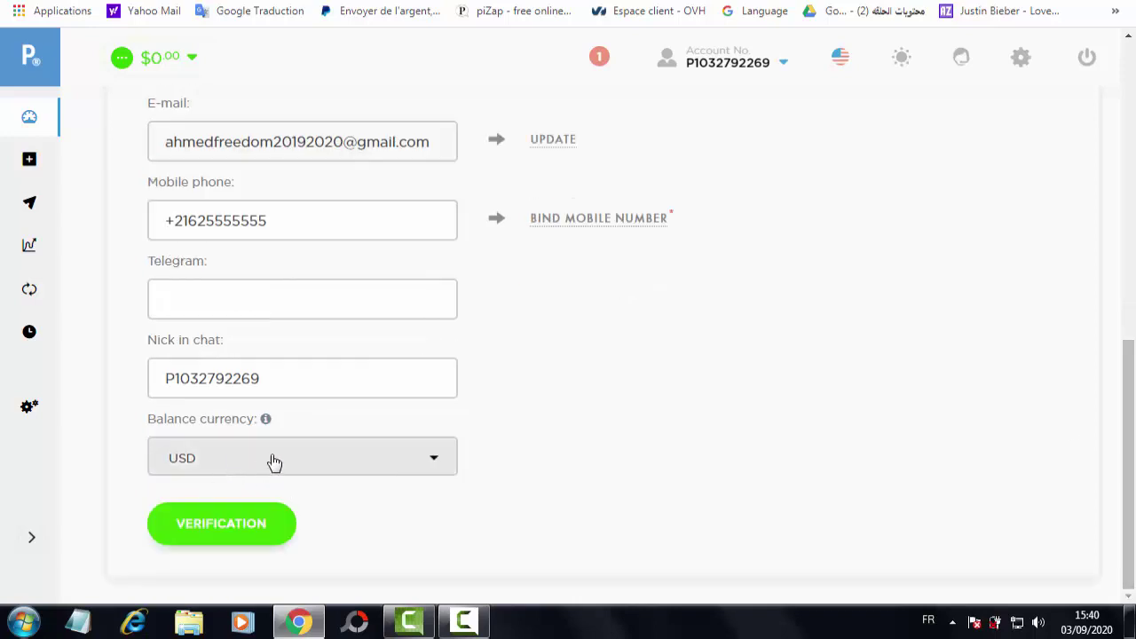
{"action": "left_click", "coordinate": [230, 533]}
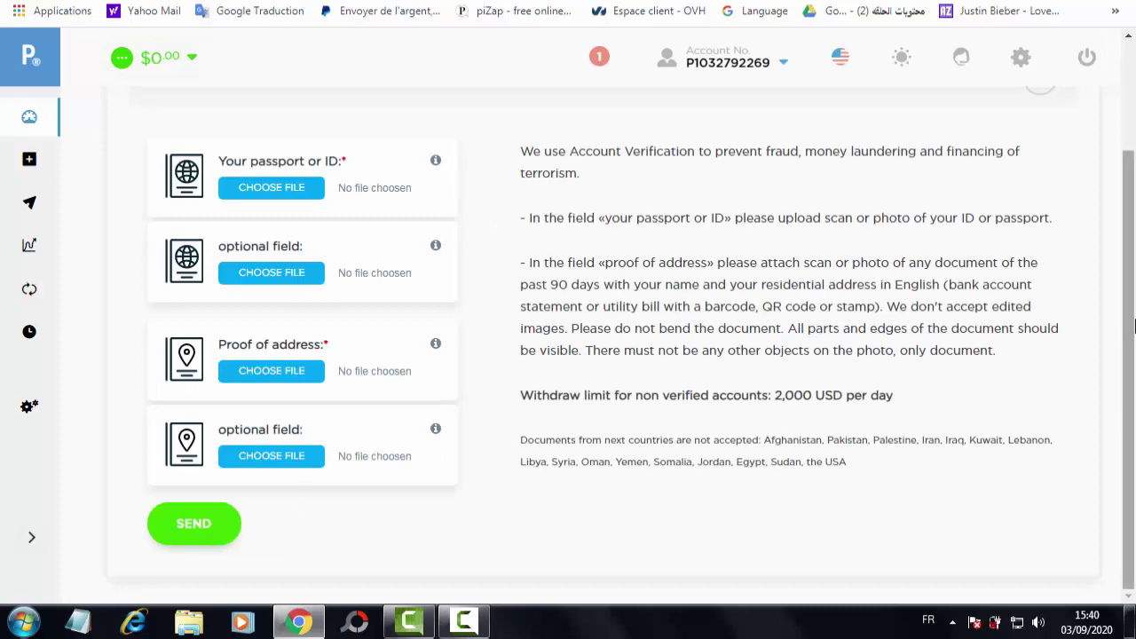
{"action": "scroll", "coordinate": [1132, 266], "scroll_direction": "up", "scroll_amount": 1}
{"action": "scroll", "coordinate": [1131, 266], "scroll_direction": "up", "scroll_amount": 1}
{"action": "scroll", "coordinate": [887, 292], "scroll_direction": "down", "scroll_amount": 2}
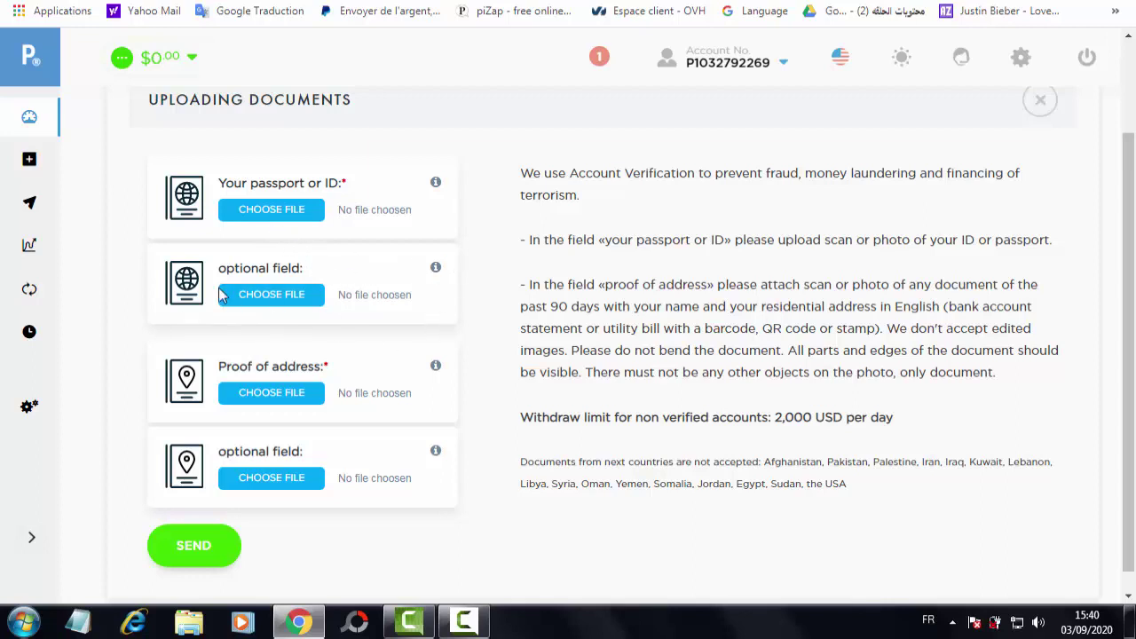
{"action": "mouse_move", "coordinate": [1134, 324]}
{"action": "left_mouse_down"}
{"action": "mouse_move", "coordinate": [1134, 308]}
{"action": "mouse_move", "coordinate": [1134, 330]}
{"action": "left_mouse_up"}
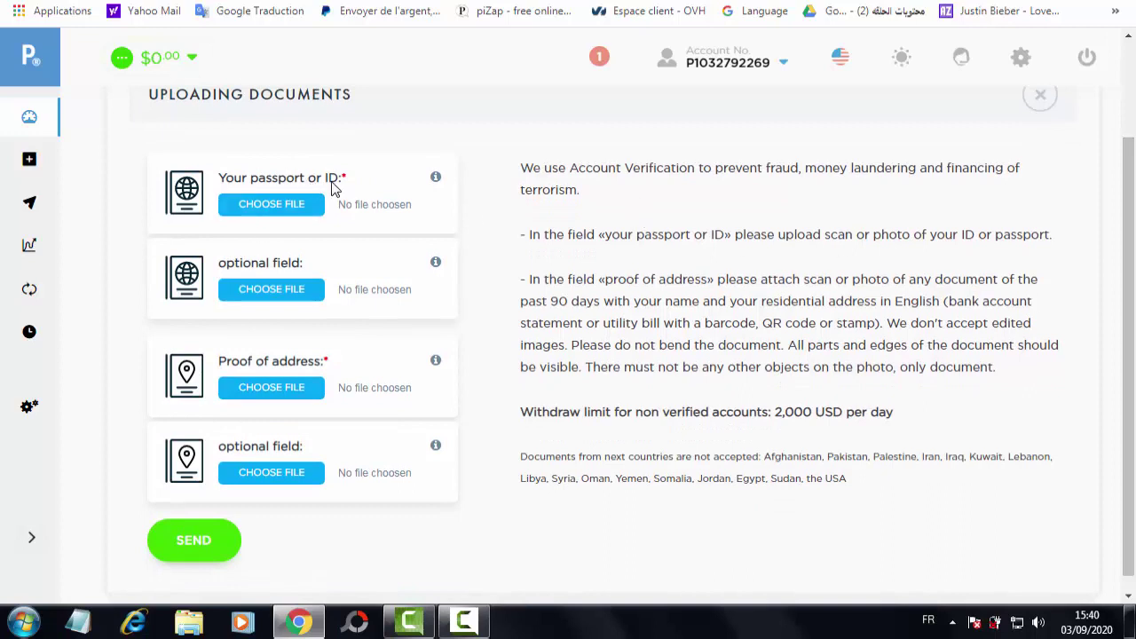
{"action": "left_click_drag", "start_coordinate": [337, 180], "coordinate": [224, 177]}
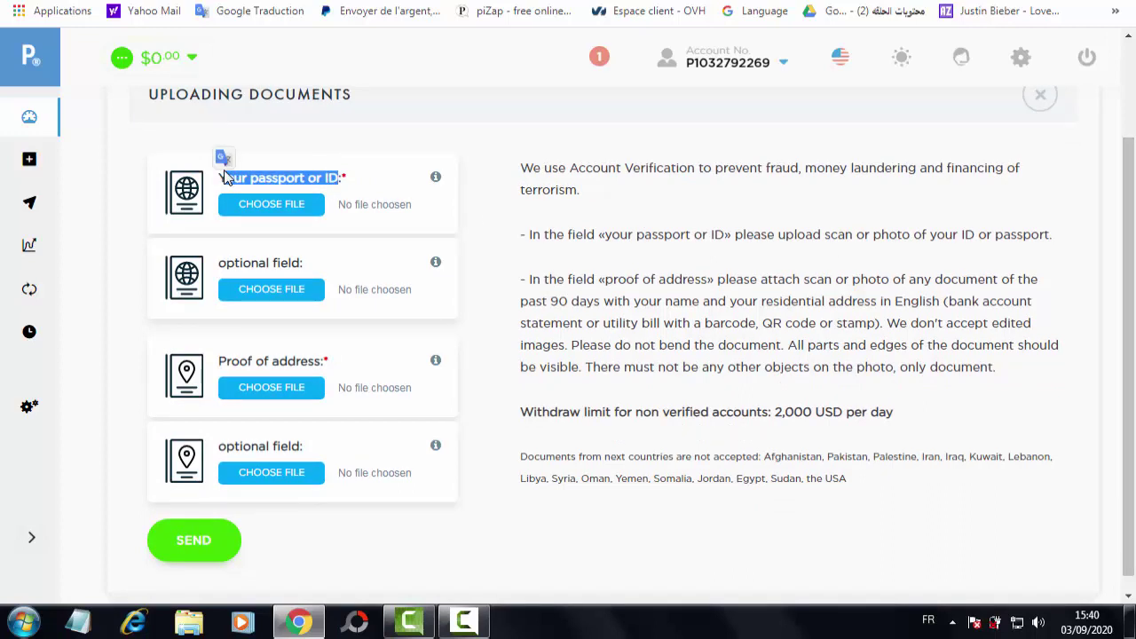
{"action": "left_click", "coordinate": [301, 125]}
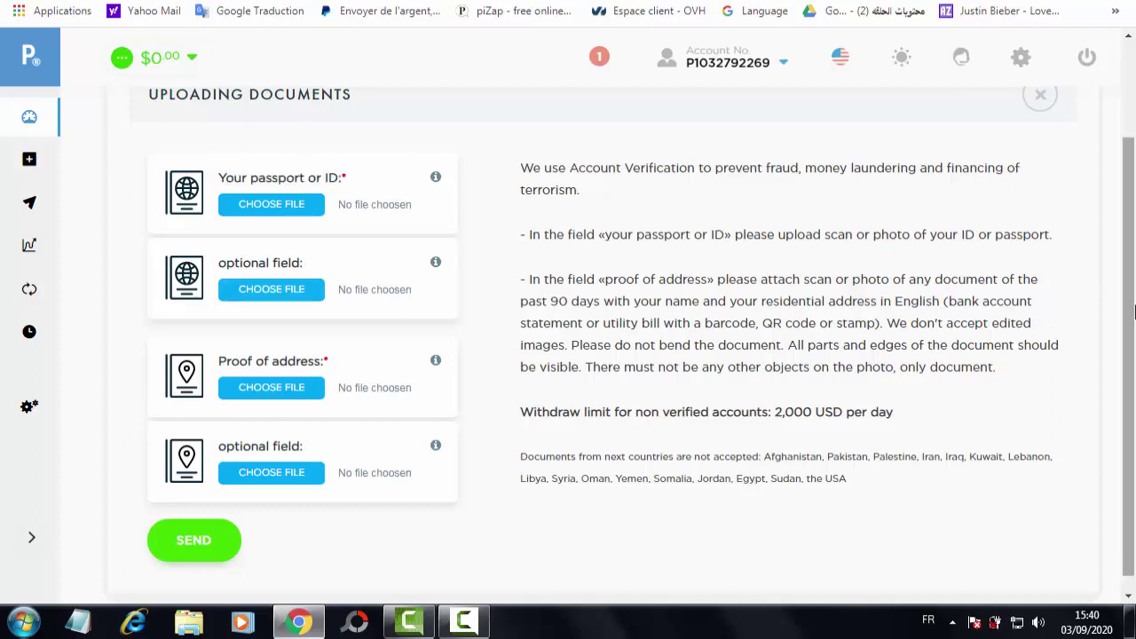
{"action": "scroll", "coordinate": [584, 316], "scroll_direction": "down", "scroll_amount": 1}
{"action": "left_click_drag", "start_coordinate": [303, 248], "coordinate": [222, 253]}
{"action": "left_click", "coordinate": [220, 226]}
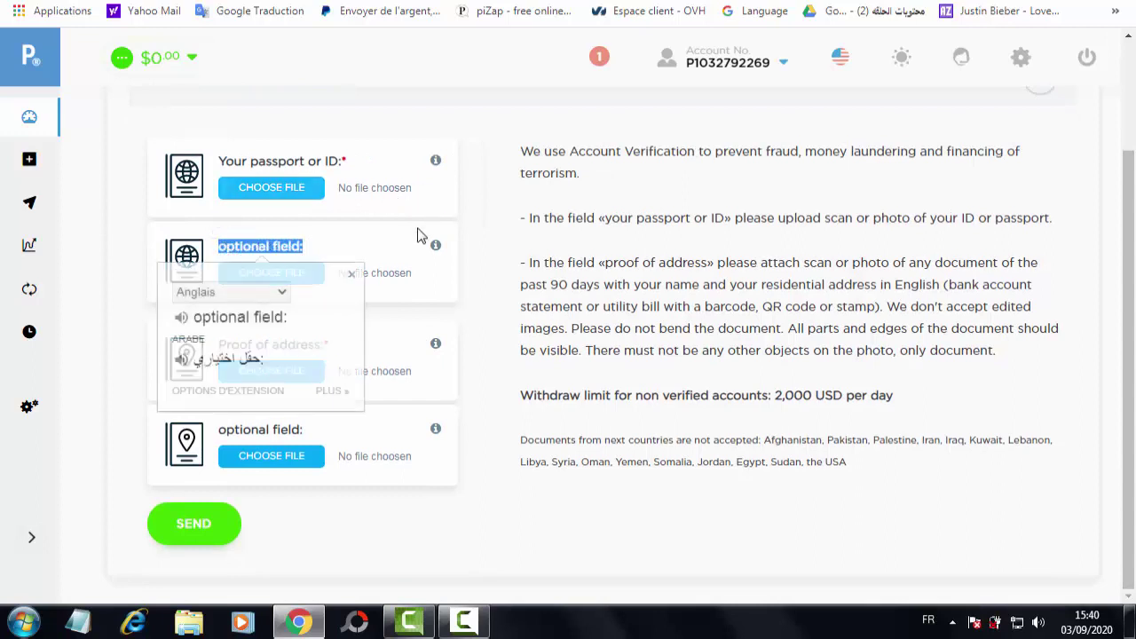
{"action": "left_click", "coordinate": [429, 120]}
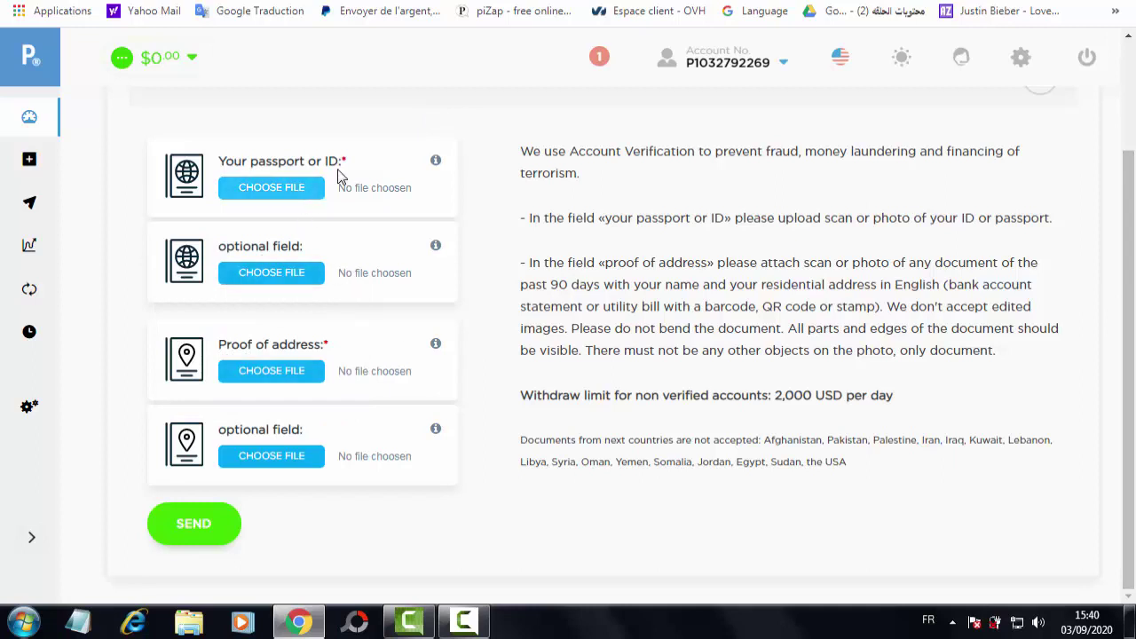
{"action": "left_click_drag", "start_coordinate": [342, 168], "coordinate": [223, 162]}
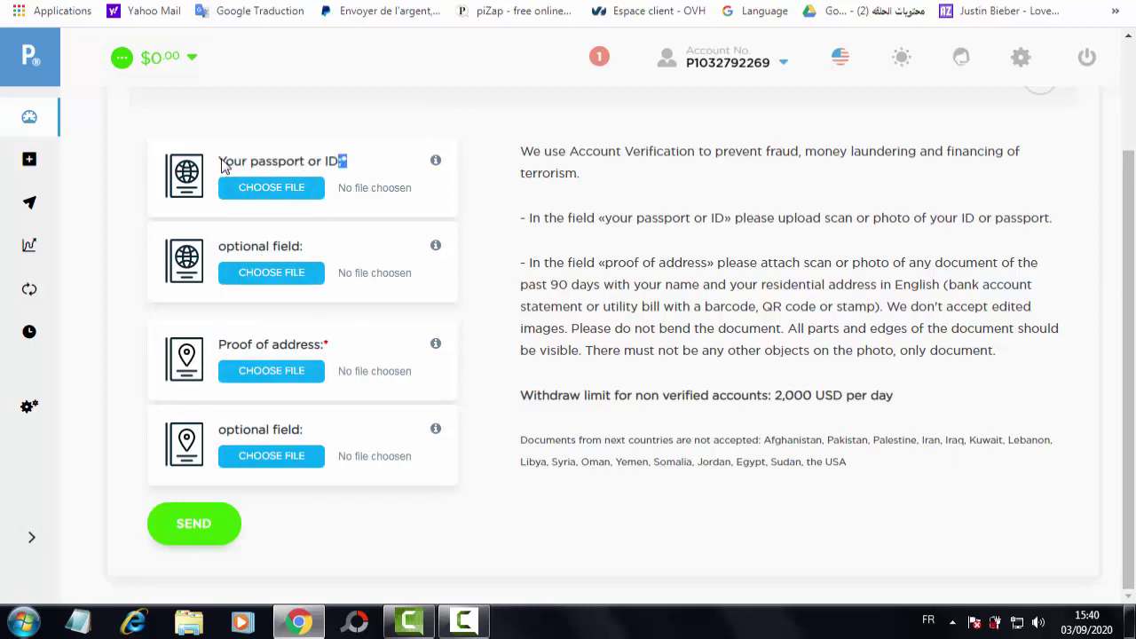
{"action": "left_click_drag", "start_coordinate": [337, 160], "coordinate": [229, 162]}
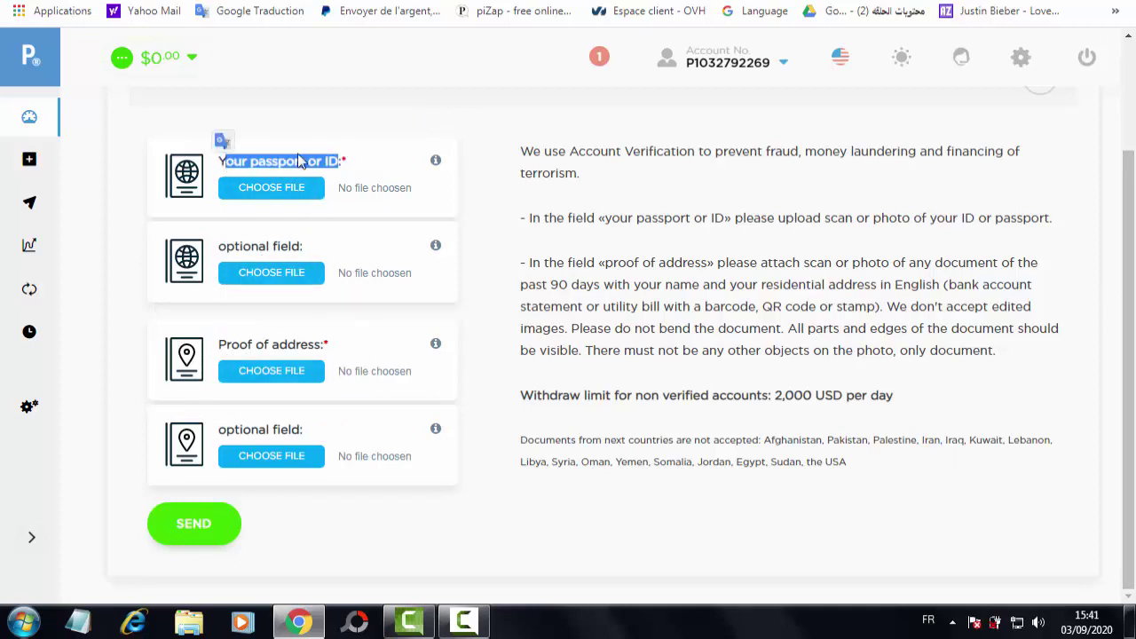
{"action": "left_click", "coordinate": [339, 159]}
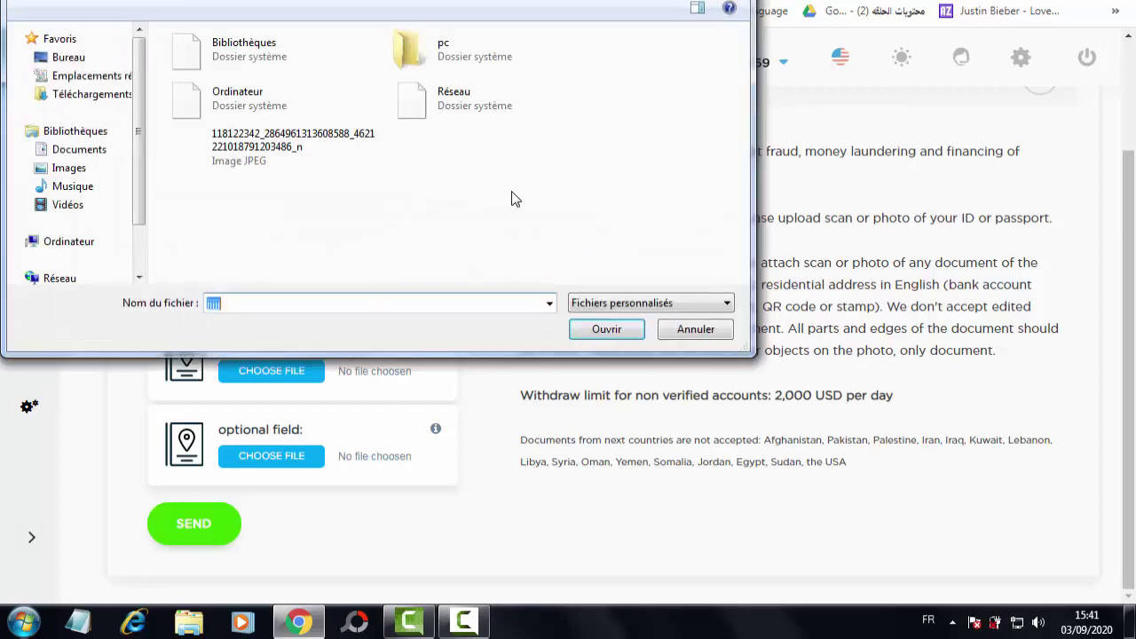
Cancel the passport or ID file picker twice, then reopen it and scroll to the image files.
{"action": "left_click", "coordinate": [693, 327]}
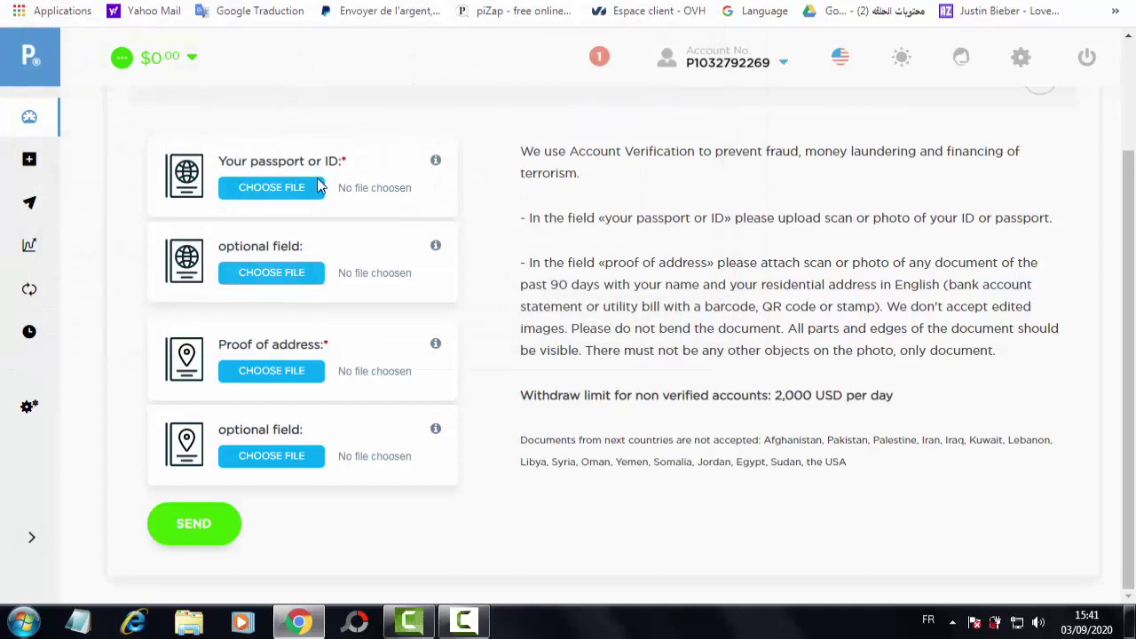
{"action": "left_click_drag", "start_coordinate": [340, 161], "coordinate": [333, 166]}
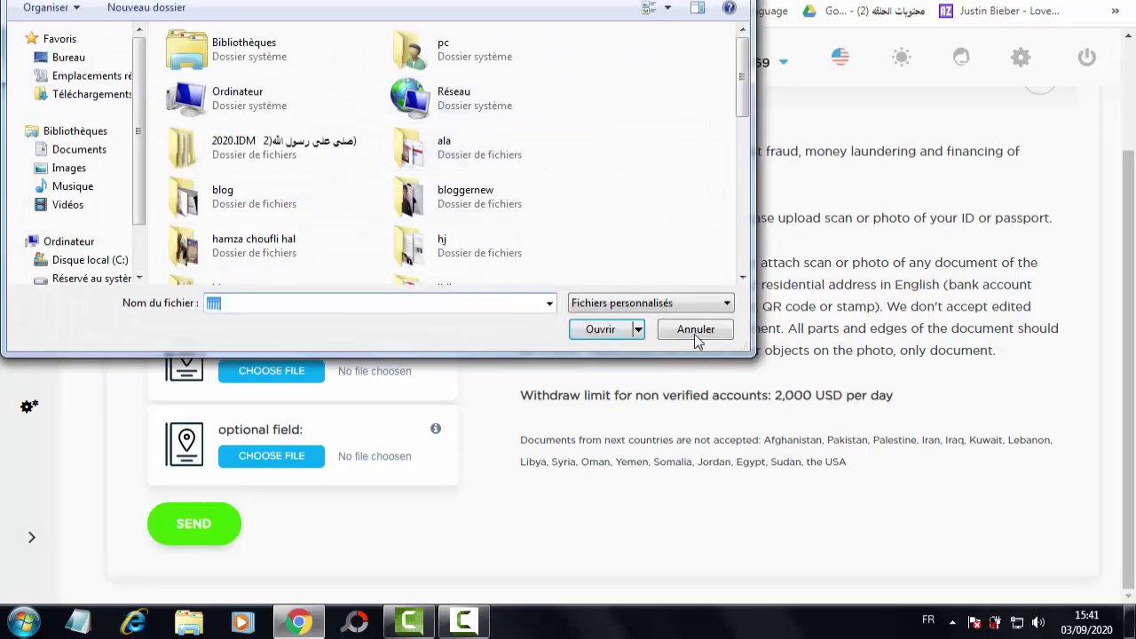
{"action": "left_click", "coordinate": [688, 328]}
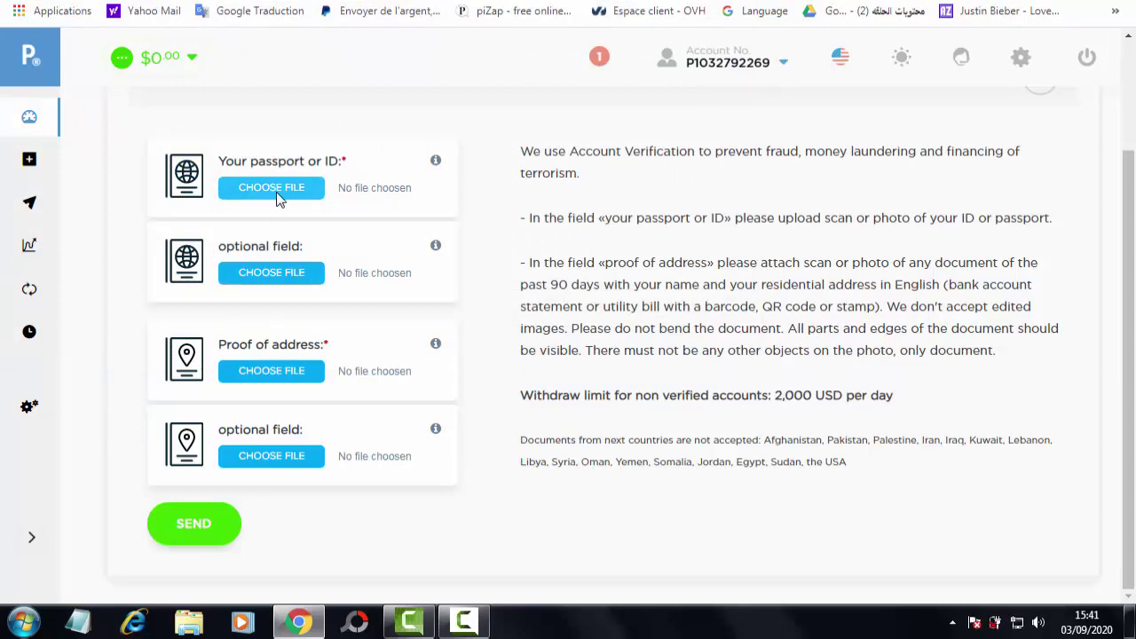
{"action": "left_click", "coordinate": [276, 192]}
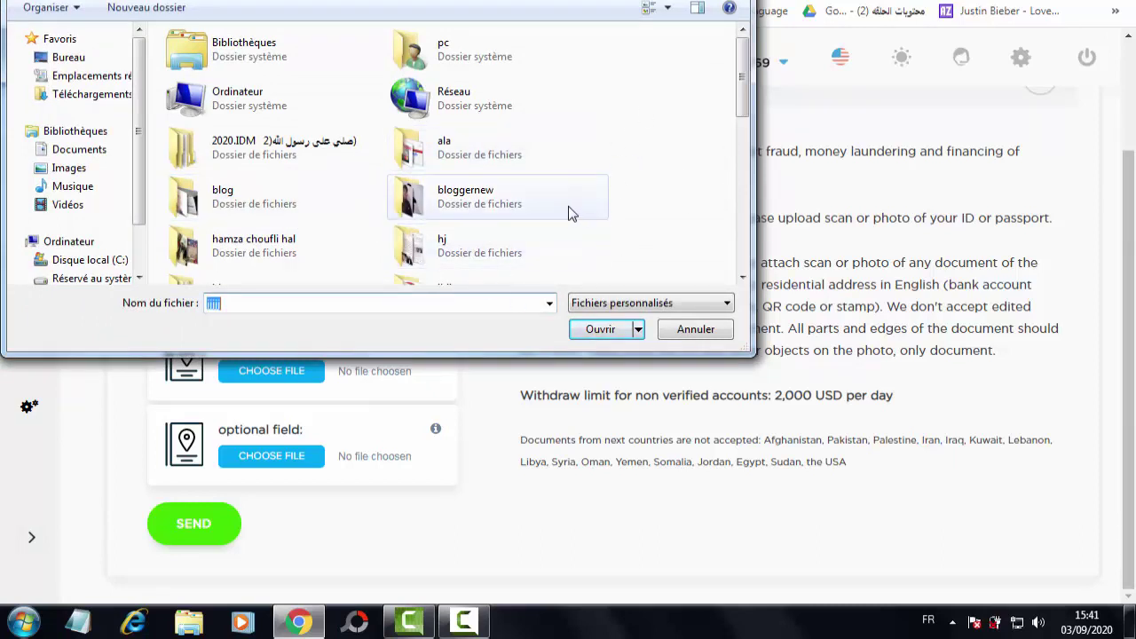
{"action": "left_click", "coordinate": [694, 328]}
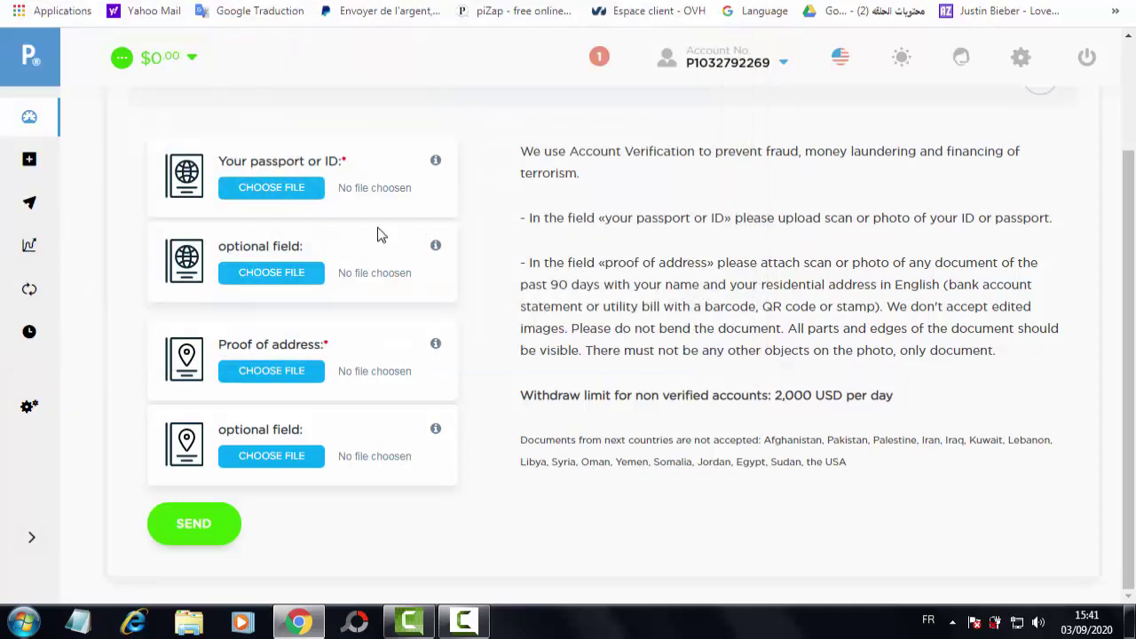
{"action": "left_click", "coordinate": [297, 187]}
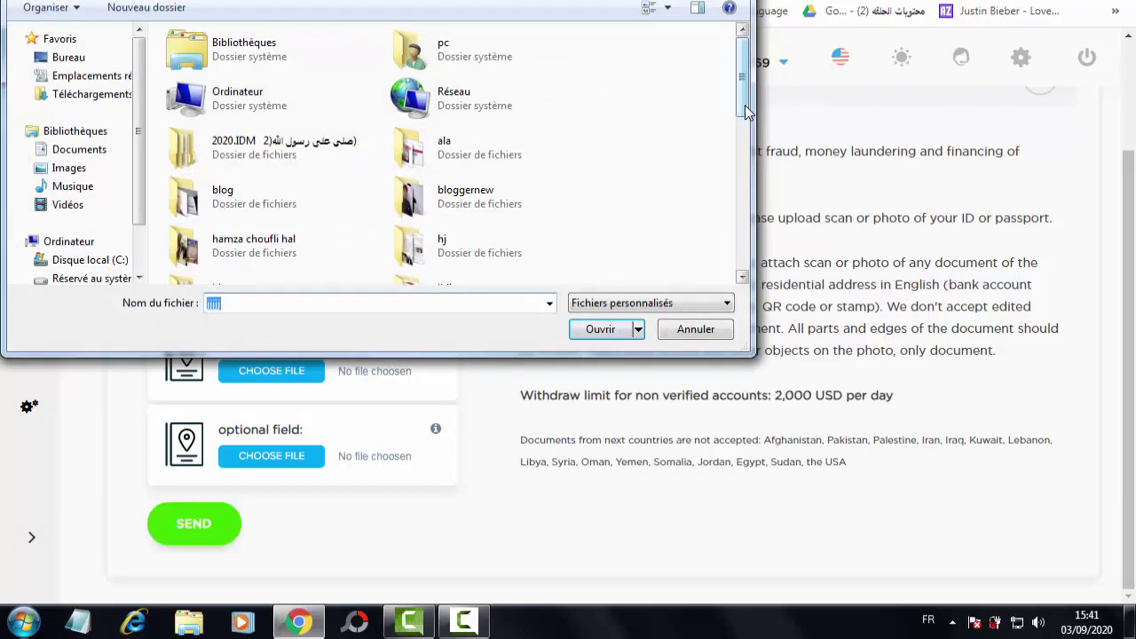
{"action": "left_click_drag", "start_coordinate": [745, 111], "coordinate": [745, 232]}
Try an image for the passport or ID, then cancel so the field stays empty.
{"action": "double_click", "coordinate": [484, 78]}
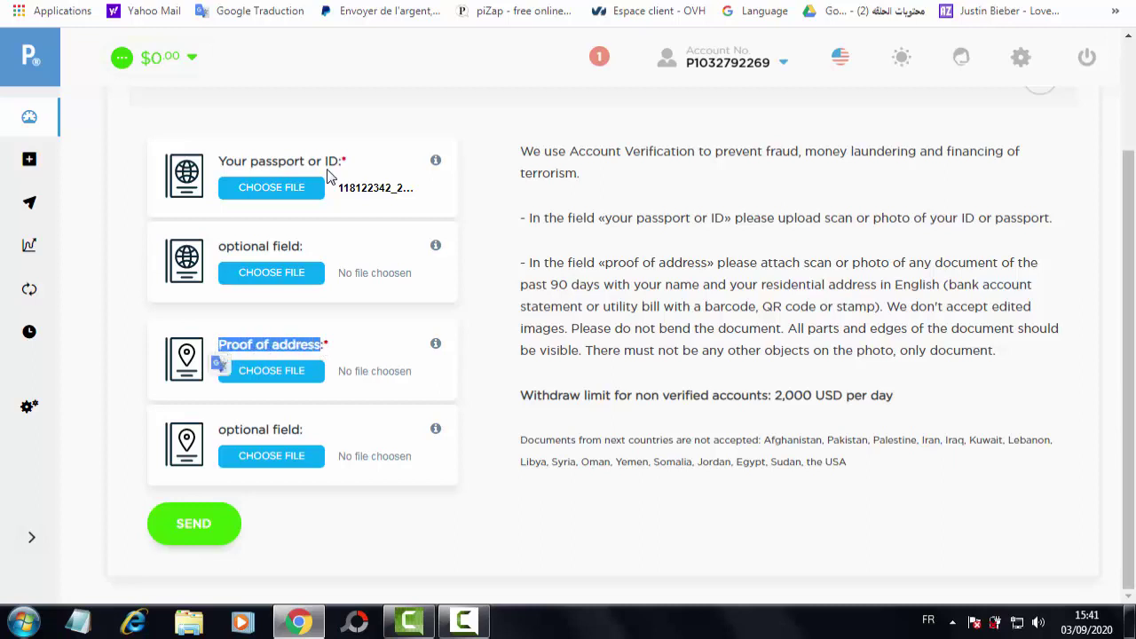
{"action": "left_click_drag", "start_coordinate": [342, 163], "coordinate": [219, 161]}
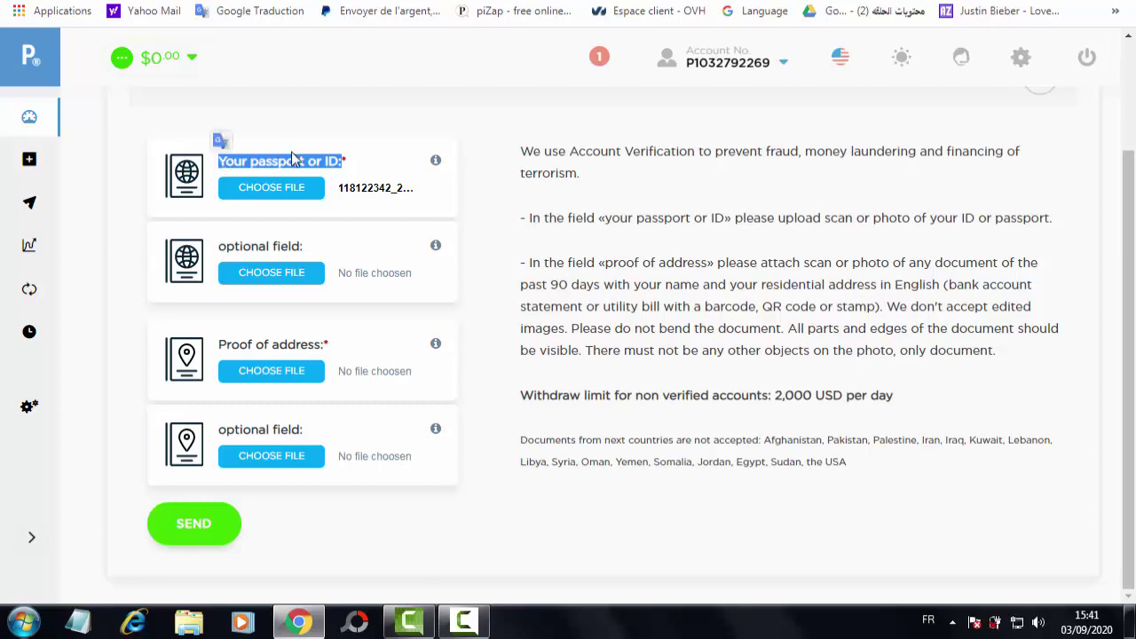
{"action": "left_click", "coordinate": [327, 166]}
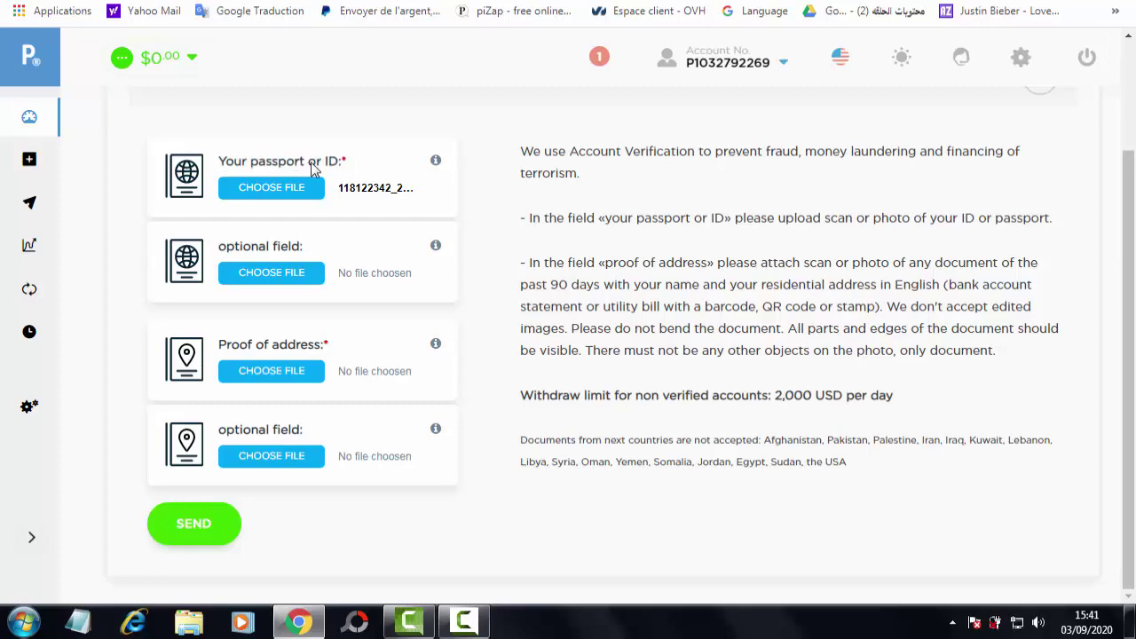
{"action": "left_click", "coordinate": [688, 325]}
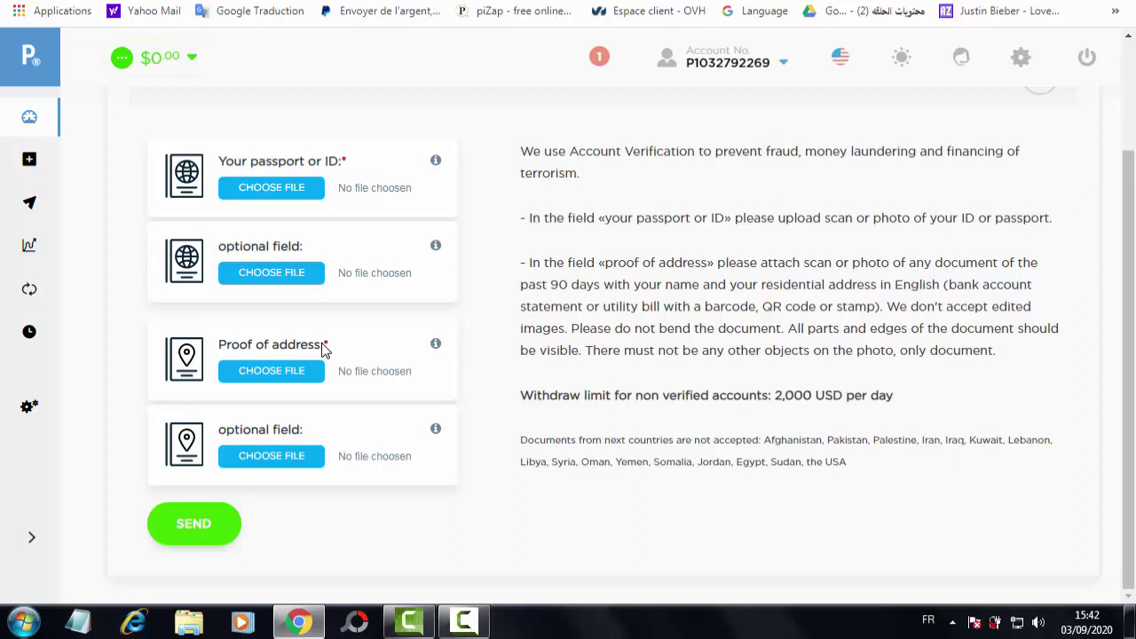
Bring up the file picker under the Proof of address label.
{"action": "left_click_drag", "start_coordinate": [236, 344], "coordinate": [217, 343]}
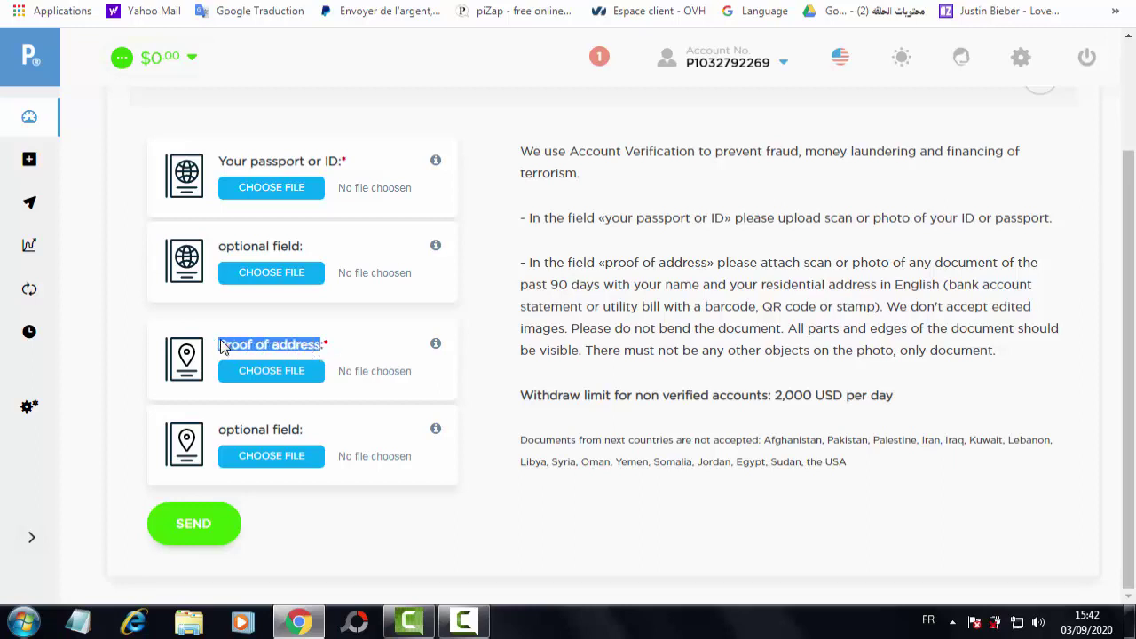
{"action": "left_click", "coordinate": [435, 115]}
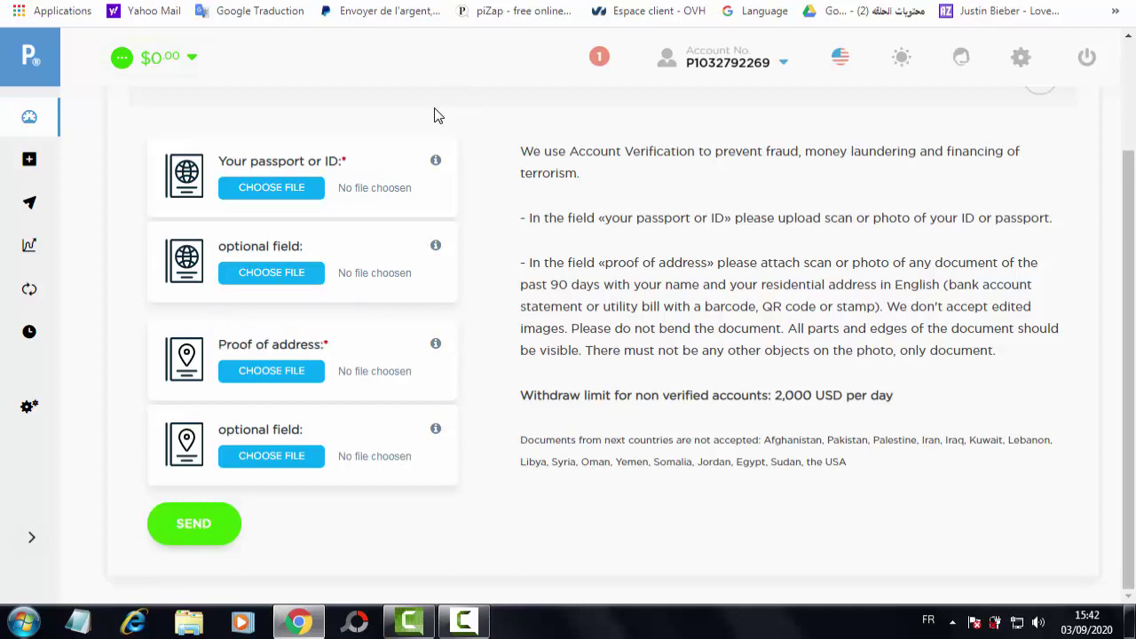
{"action": "left_click", "coordinate": [289, 377]}
{"action": "left_click", "coordinate": [278, 376]}
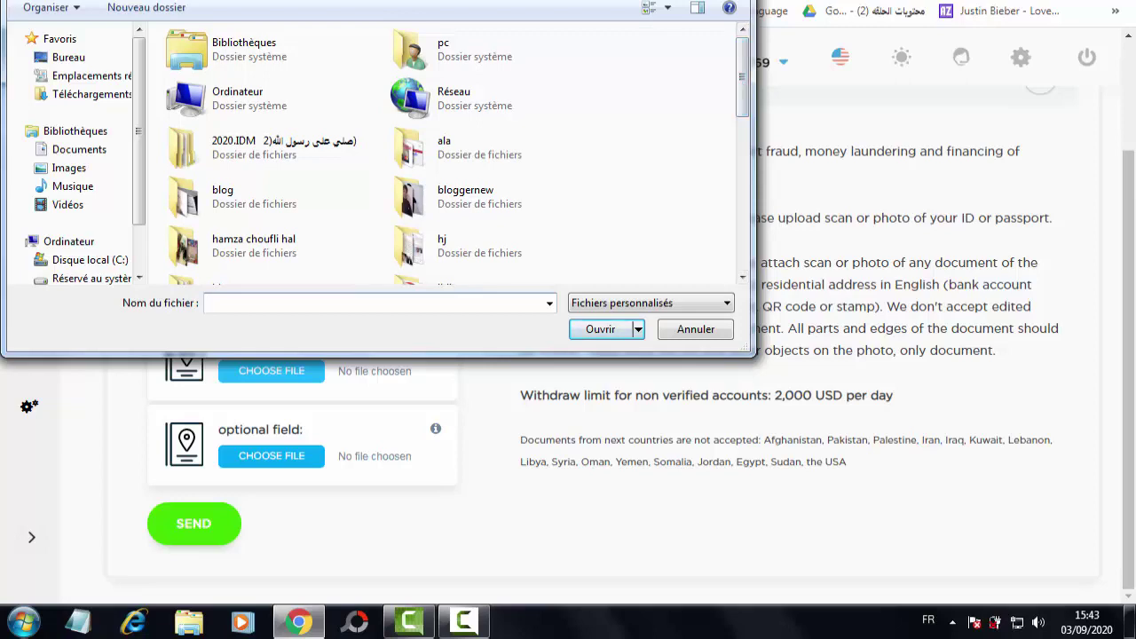
Reopen the proof-of-address picker and attach the JPEG image 118122342_2….
{"action": "key", "text": "Escape"}
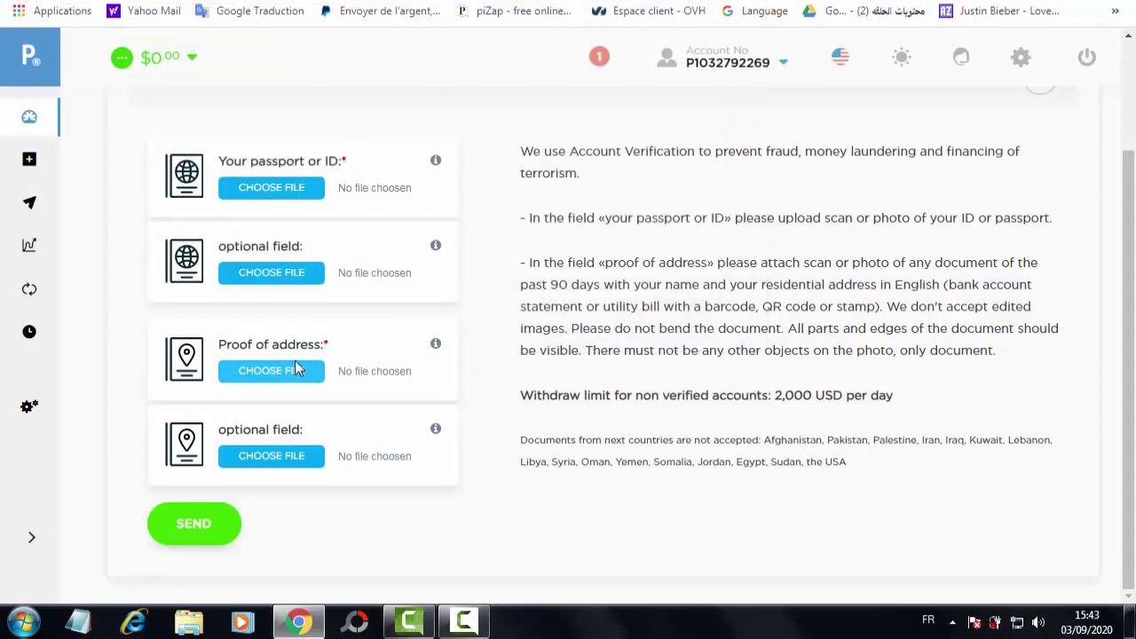
{"action": "left_click", "coordinate": [293, 371]}
{"action": "left_click_drag", "start_coordinate": [743, 98], "coordinate": [750, 210]}
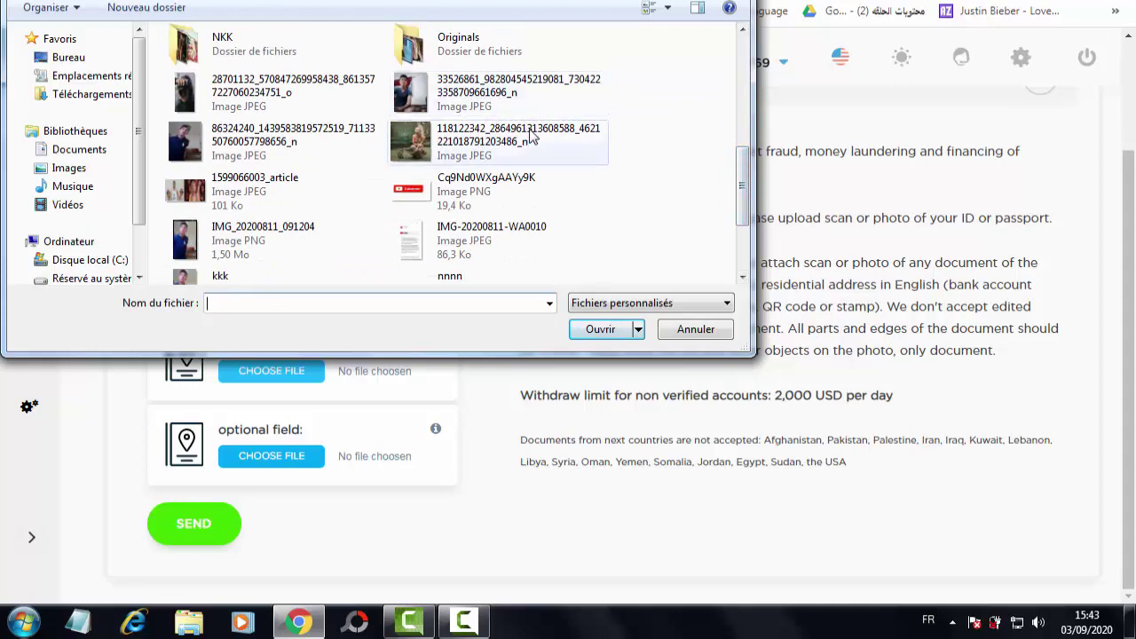
{"action": "double_click", "coordinate": [528, 131]}
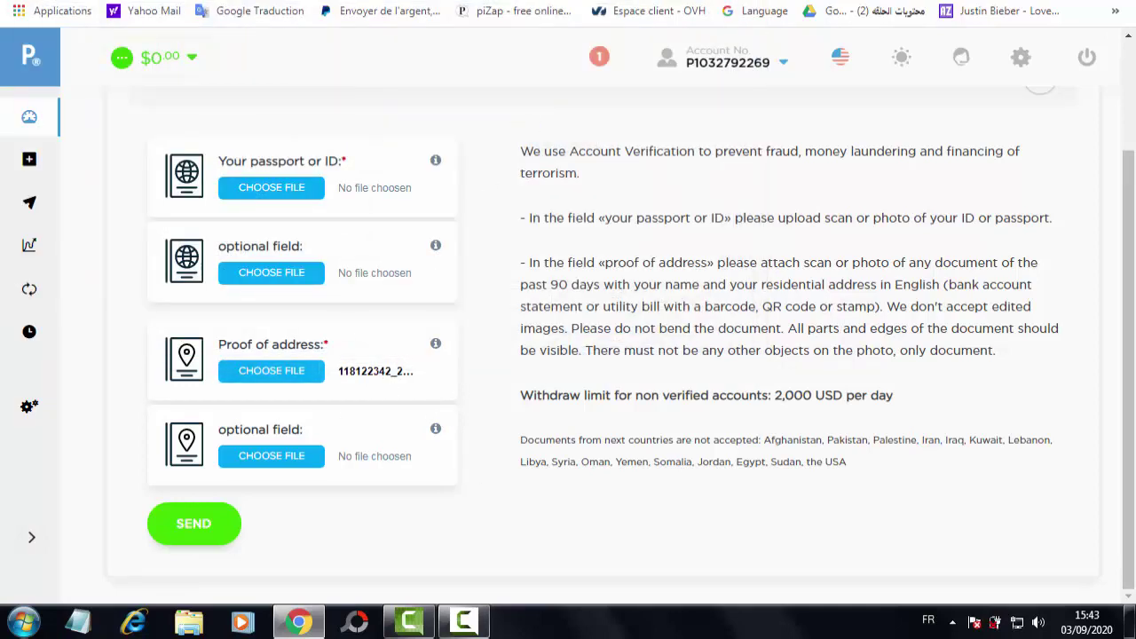
{"action": "left_click", "coordinate": [462, 621]}
Copy the whole proof-of-address instructions paragraph and open a new browser tab.
{"action": "left_click_drag", "start_coordinate": [1020, 368], "coordinate": [522, 263]}
{"action": "right_click", "coordinate": [522, 263]}
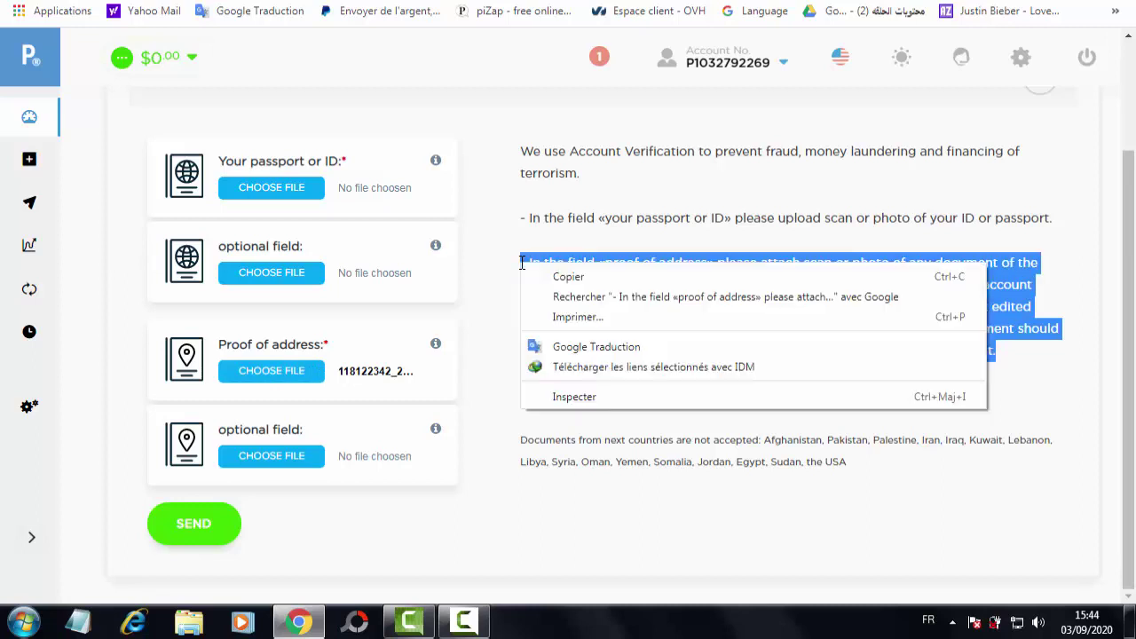
{"action": "left_click", "coordinate": [564, 277]}
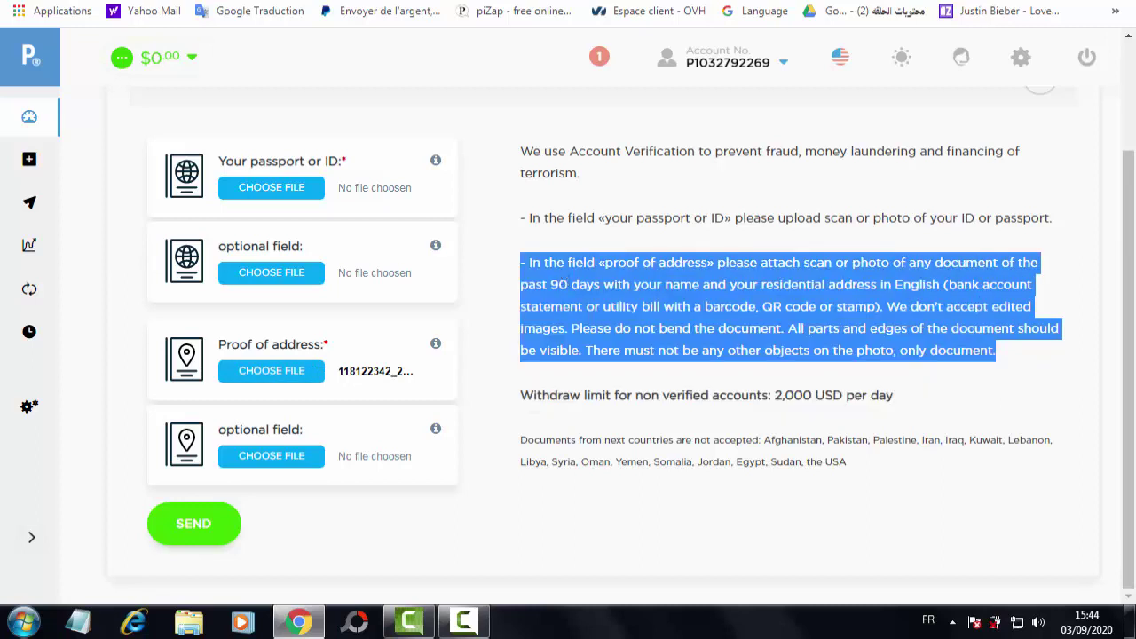
{"action": "key", "text": "ctrl+t"}
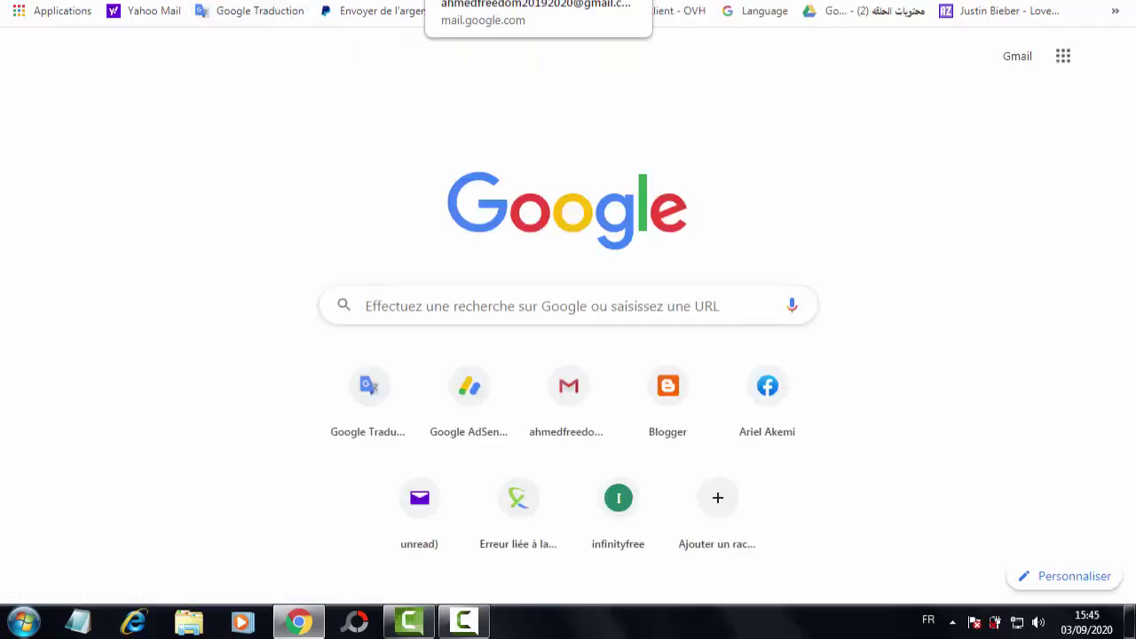
Paste the proof-of-address paragraph as plain text into Google Translate with Arabic as target.
{"action": "key", "text": "ctrl+w"}
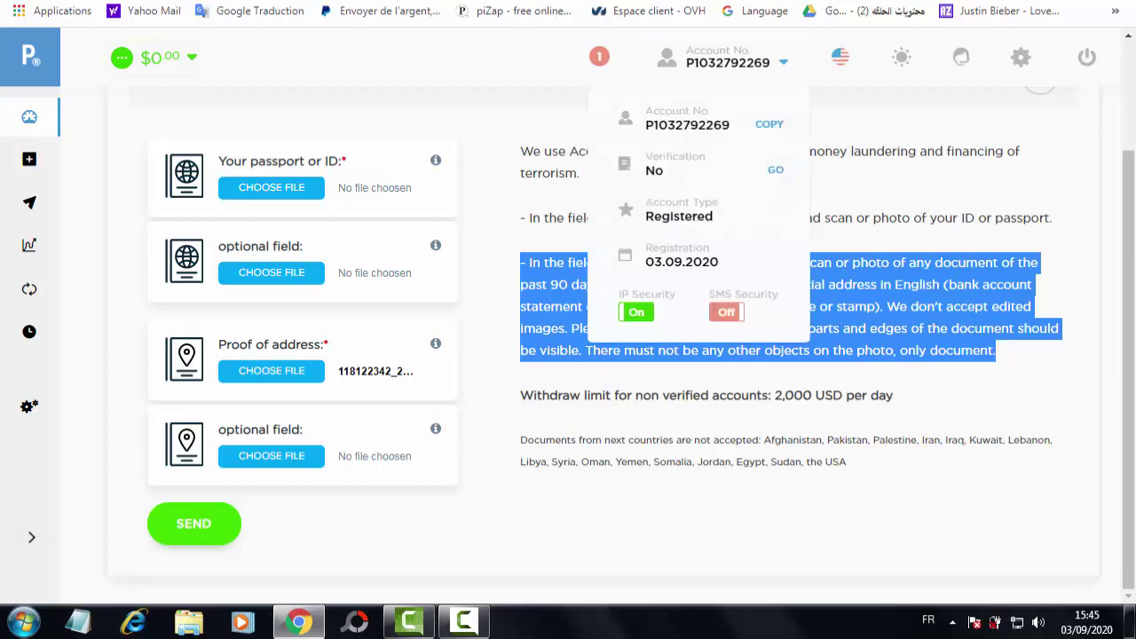
{"action": "left_click", "coordinate": [251, 11]}
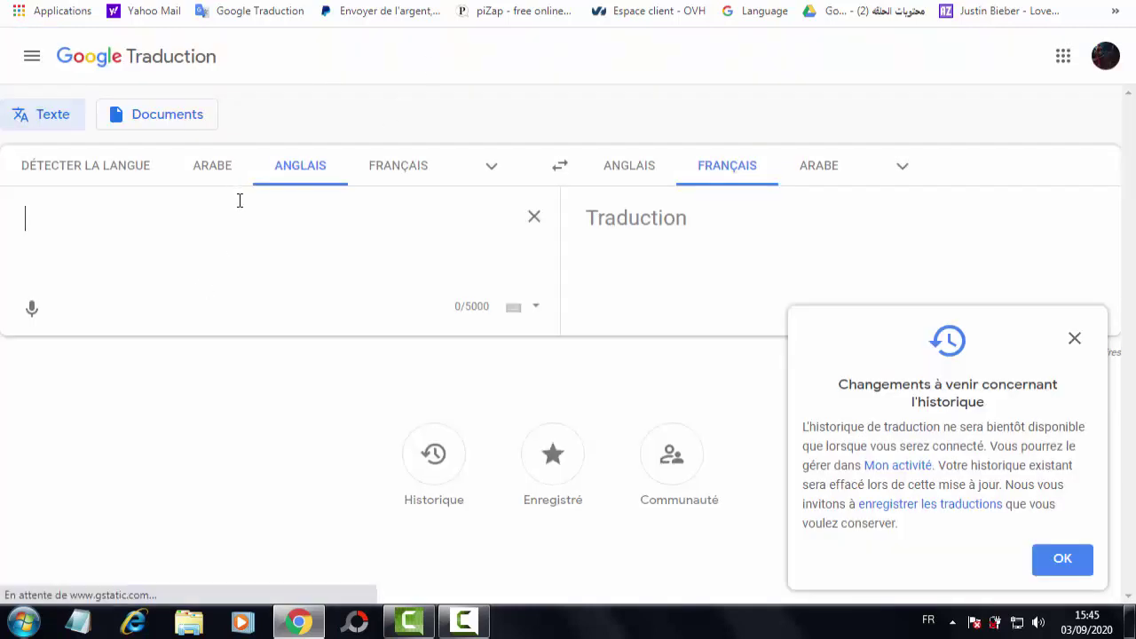
{"action": "right_click", "coordinate": [238, 202]}
{"action": "left_click", "coordinate": [302, 326]}
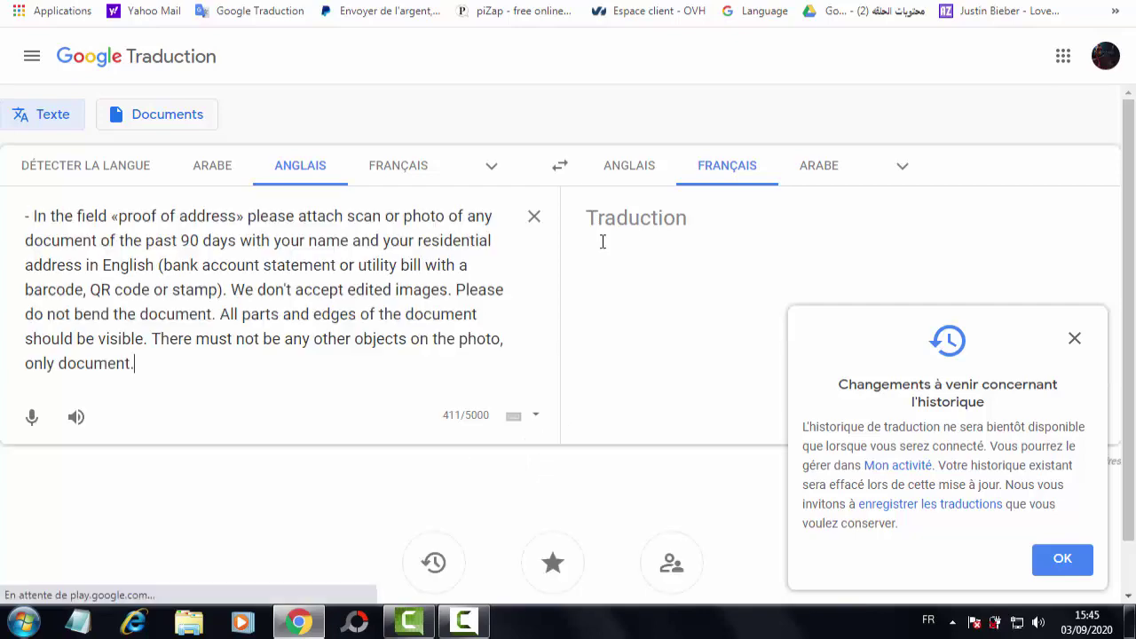
{"action": "left_click", "coordinate": [809, 168]}
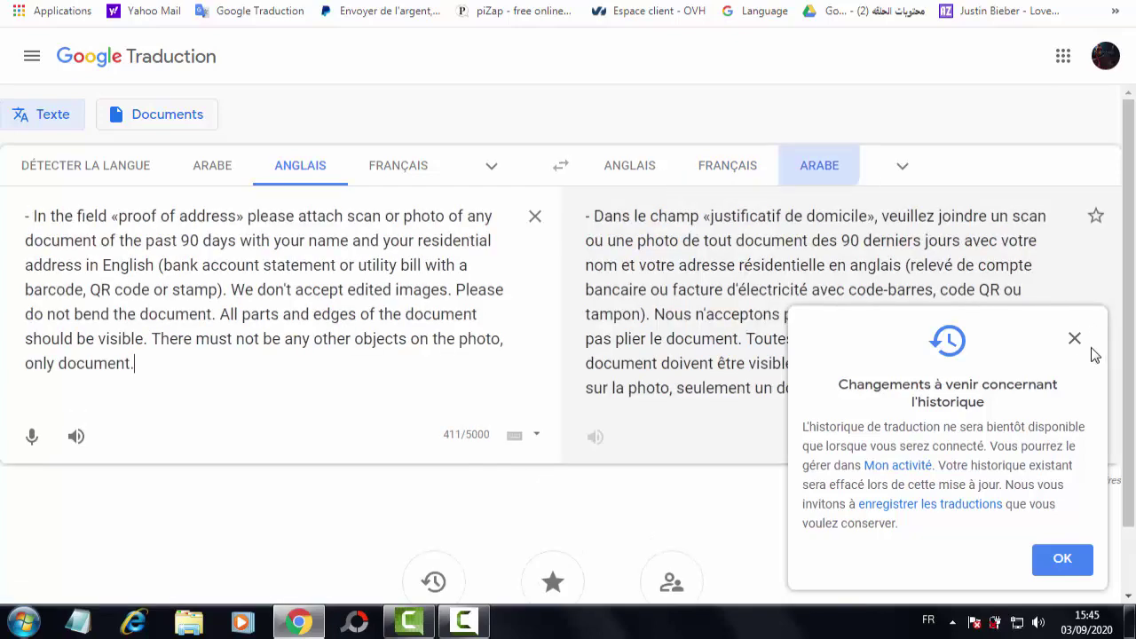
Read through the Arabic translation sentences, then return to the Payeer verification tab.
{"action": "left_click", "coordinate": [1074, 338]}
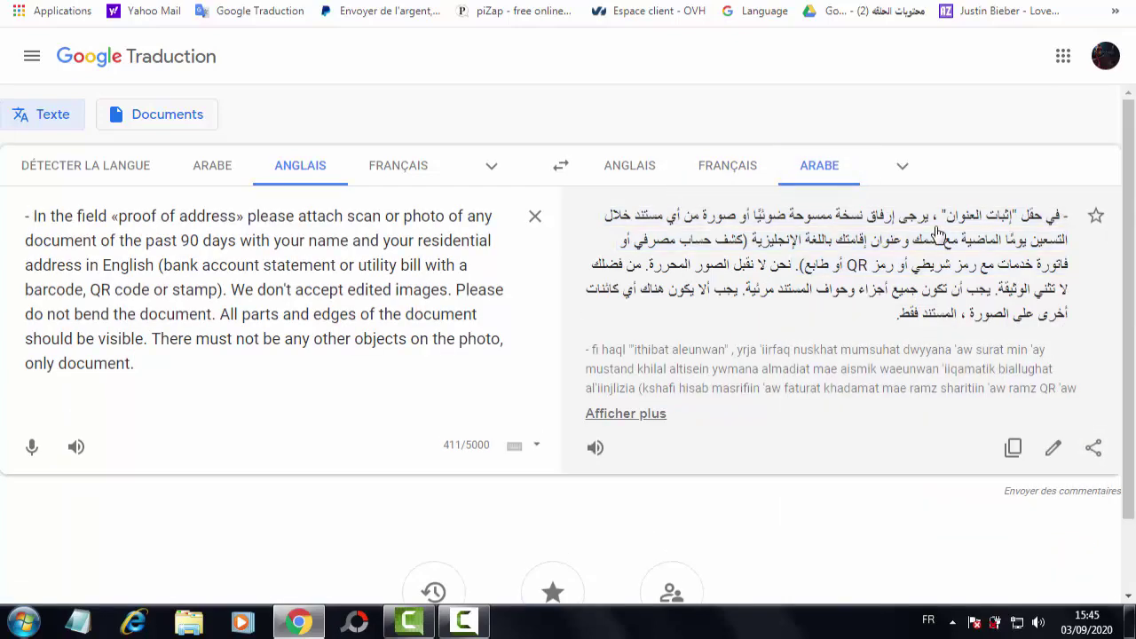
{"action": "left_click_drag", "start_coordinate": [1070, 215], "coordinate": [845, 255]}
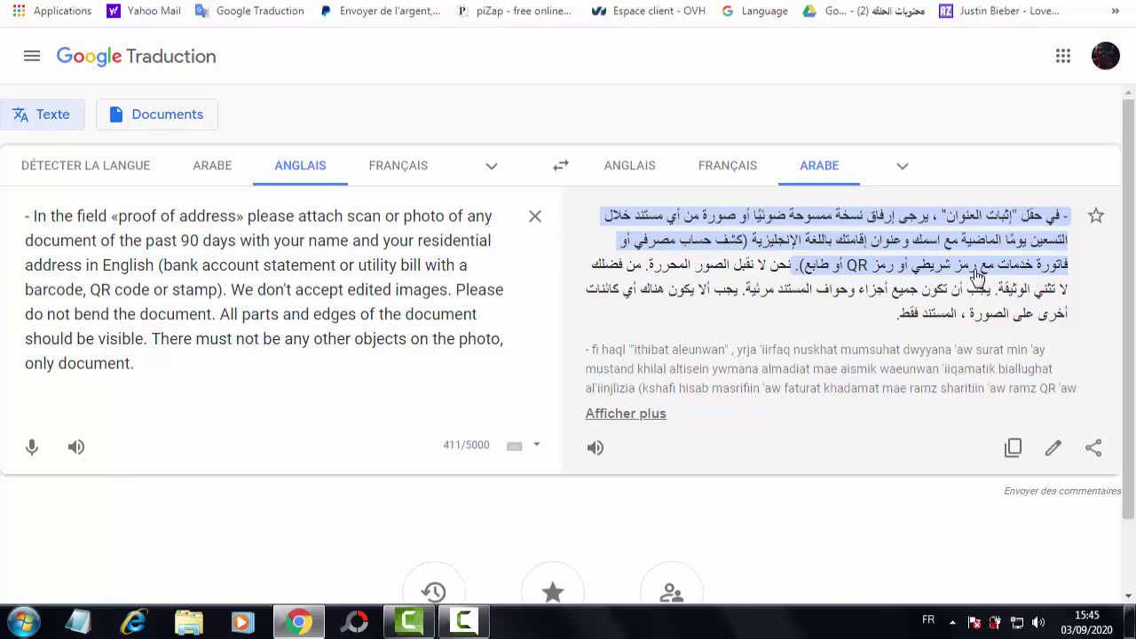
{"action": "left_click", "coordinate": [847, 312]}
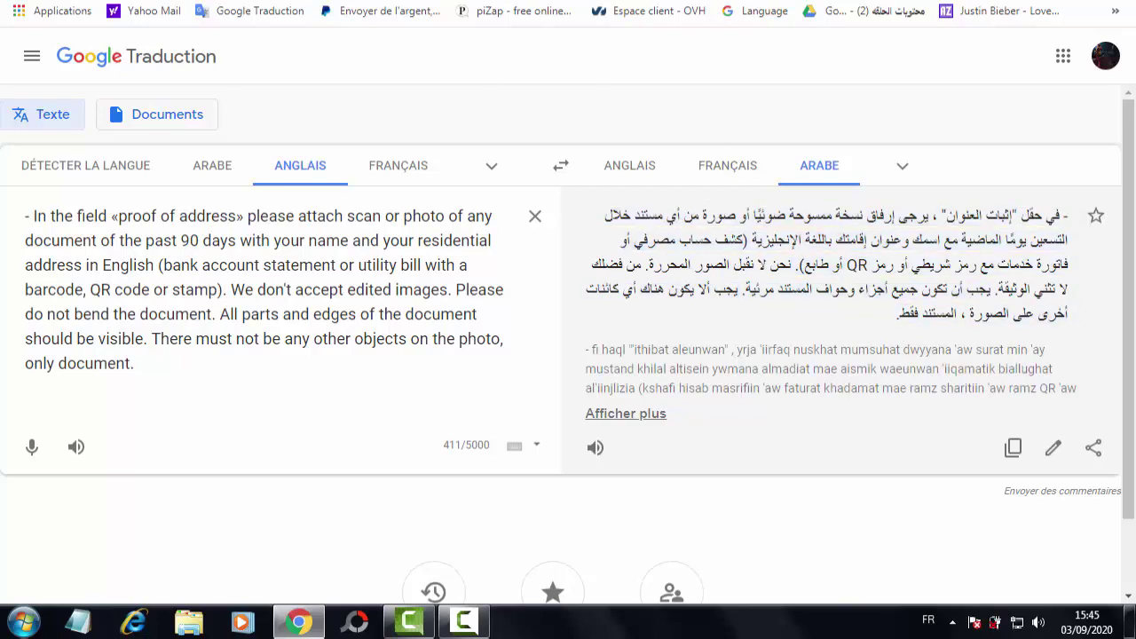
{"action": "key", "text": "ctrl+Tab"}
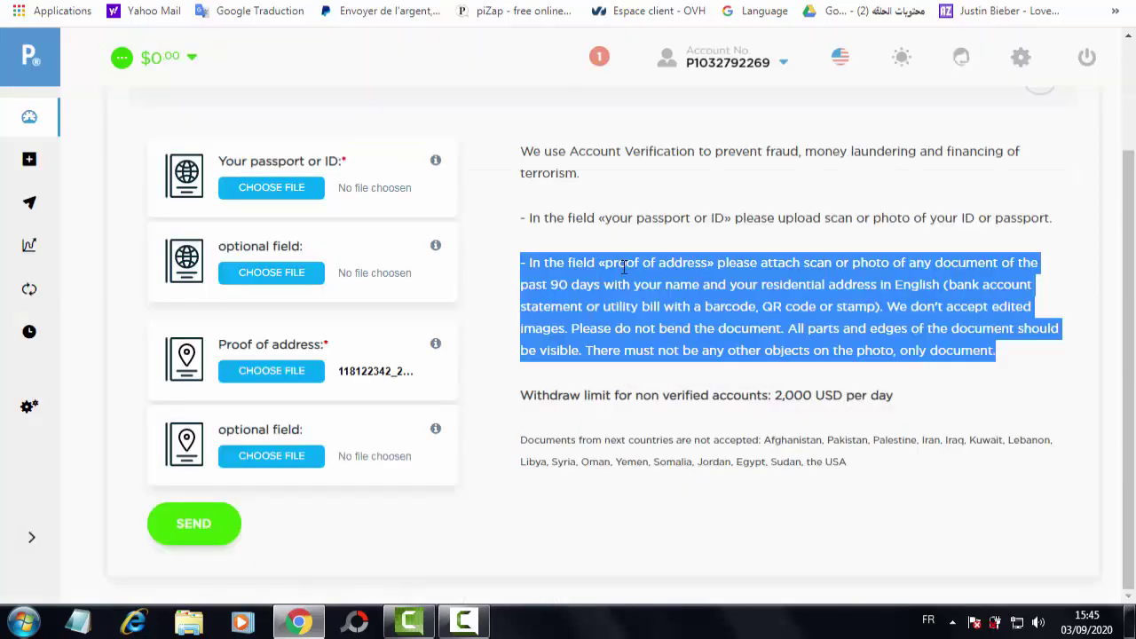
Cancel the proof-of-address file picker so its attached image is removed.
{"action": "left_click", "coordinate": [627, 274]}
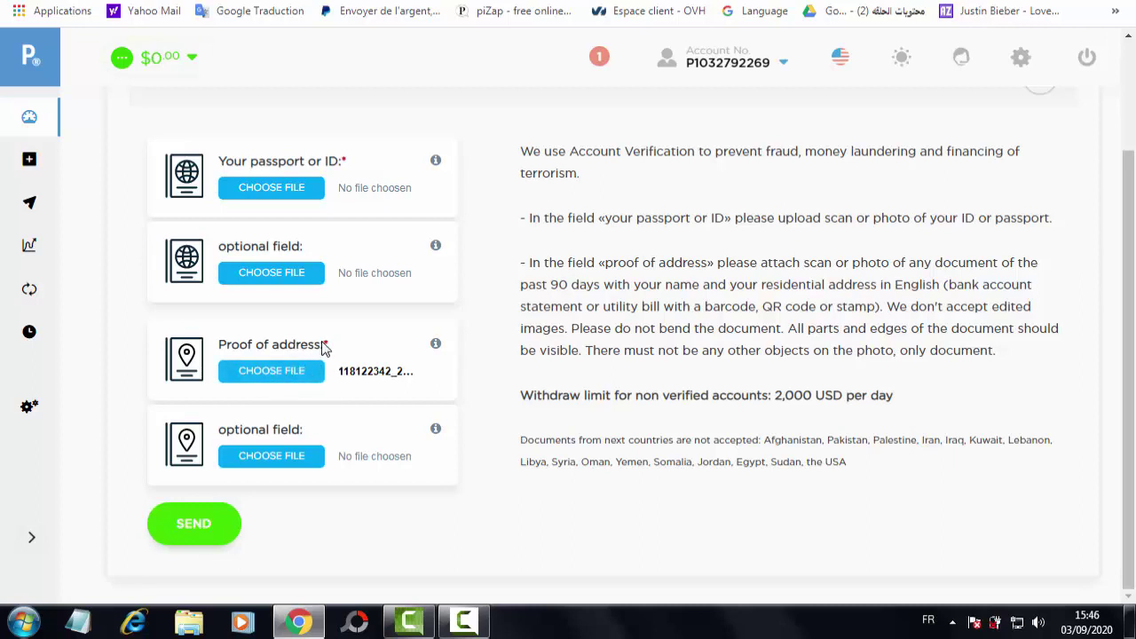
{"action": "mouse_move", "coordinate": [325, 346]}
{"action": "left_mouse_down"}
{"action": "mouse_move", "coordinate": [217, 353]}
{"action": "mouse_move", "coordinate": [320, 351]}
{"action": "mouse_move", "coordinate": [307, 353]}
{"action": "left_mouse_up"}
{"action": "left_click", "coordinate": [305, 373]}
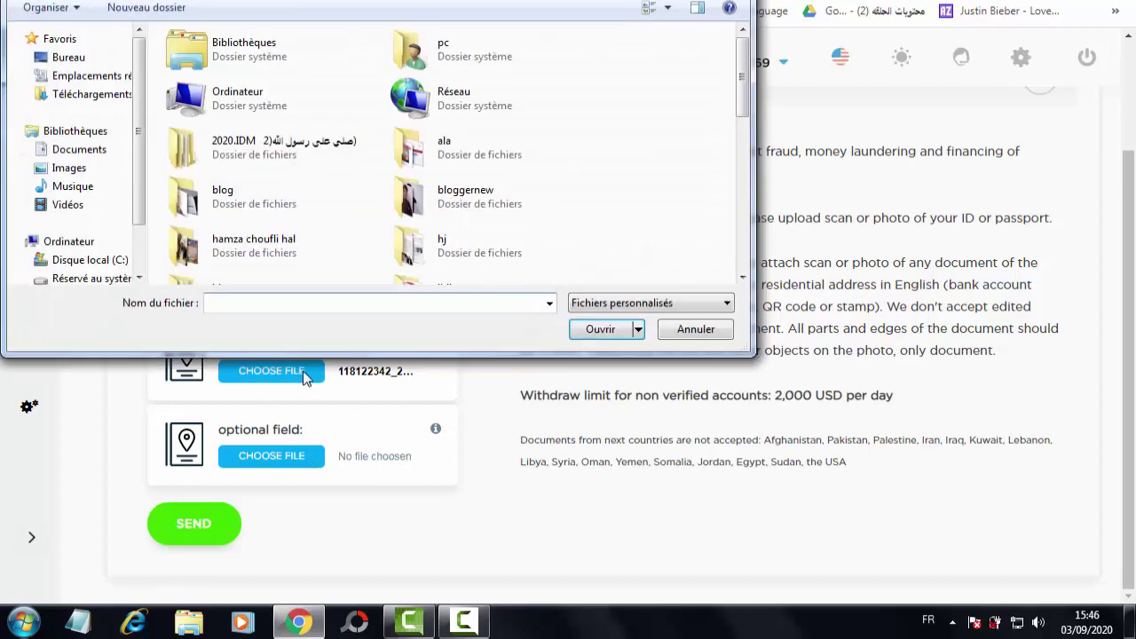
{"action": "left_click", "coordinate": [696, 329]}
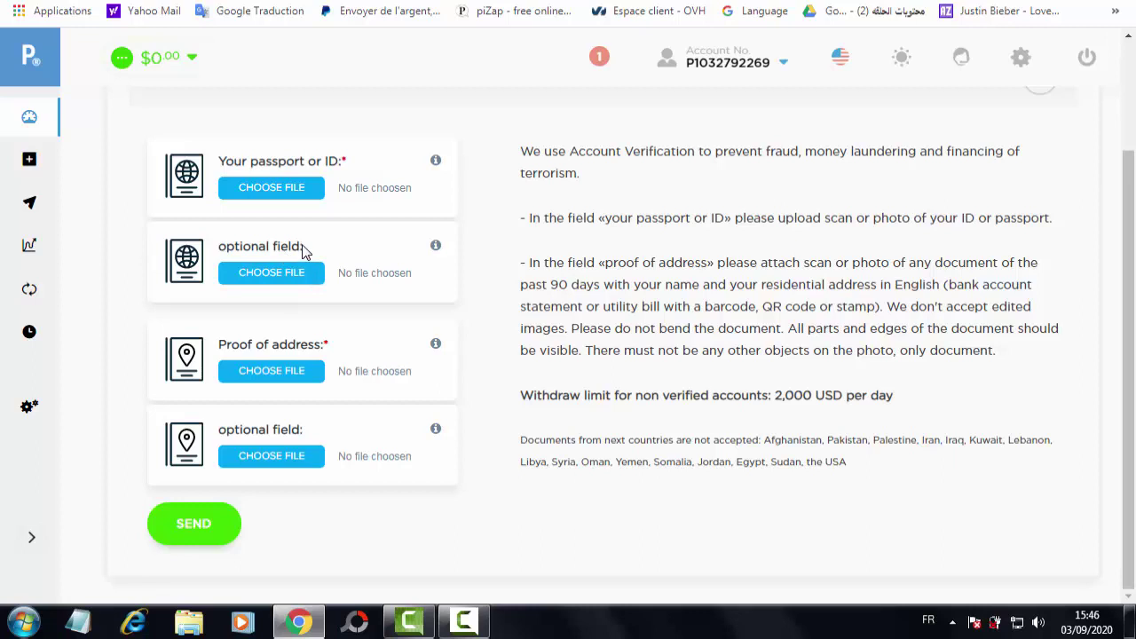
{"action": "left_click_drag", "start_coordinate": [303, 249], "coordinate": [257, 251]}
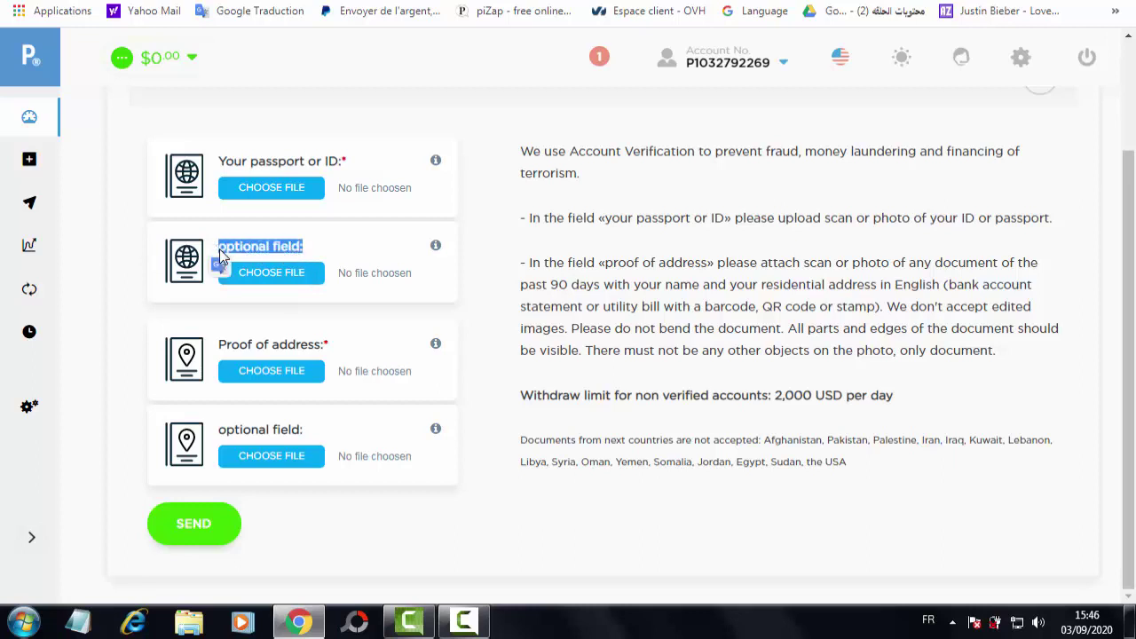
{"action": "left_click", "coordinate": [219, 265]}
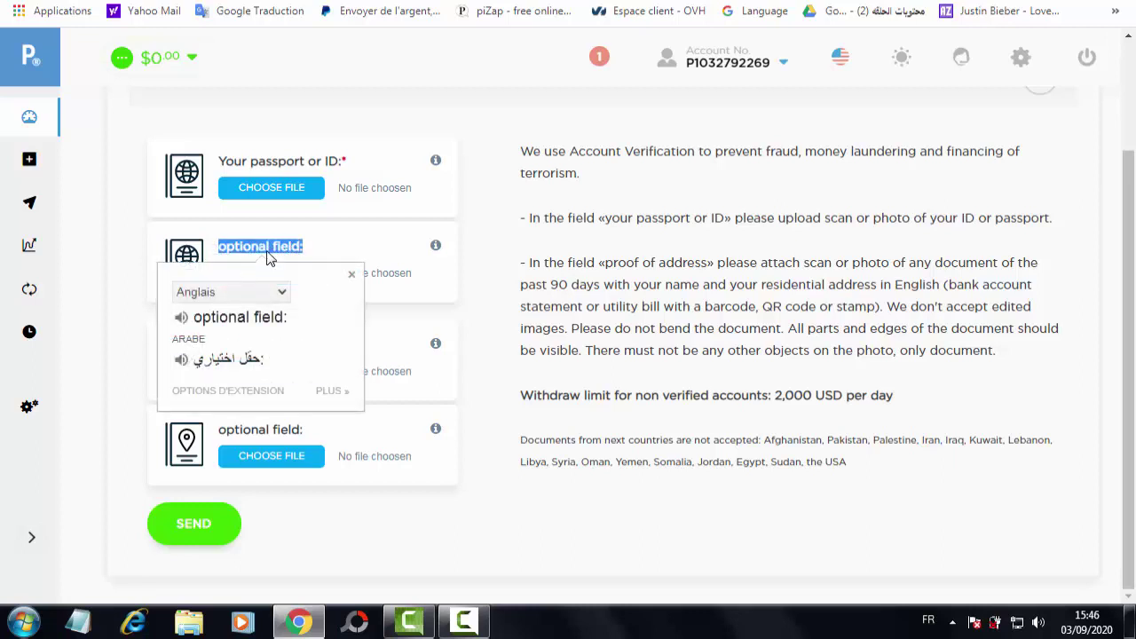
{"action": "left_click", "coordinate": [272, 248]}
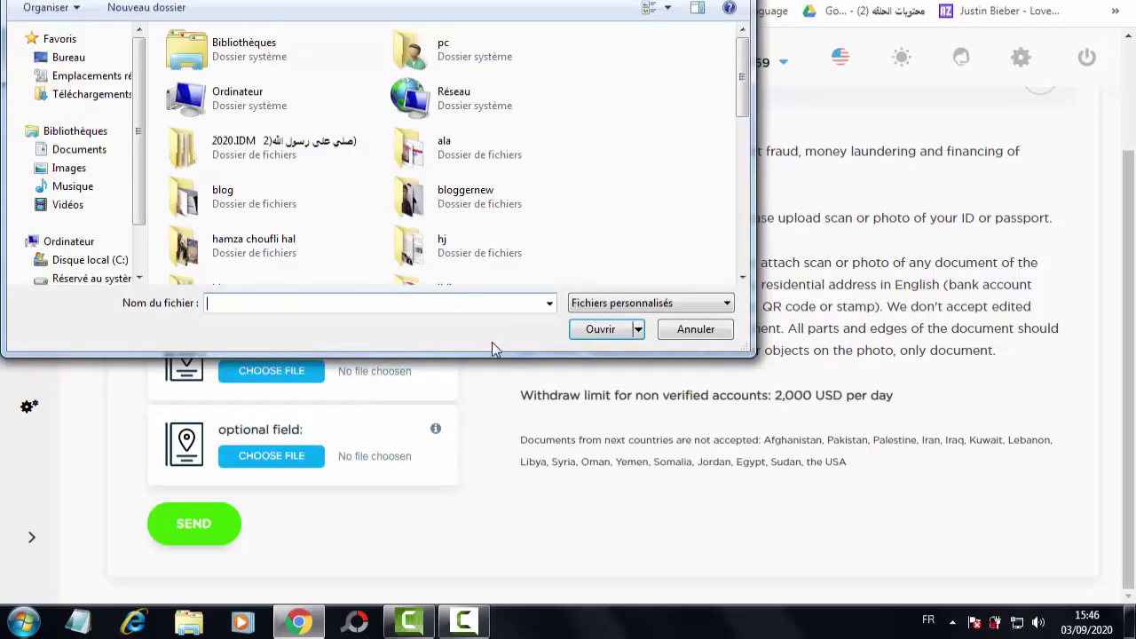
{"action": "left_click", "coordinate": [691, 329]}
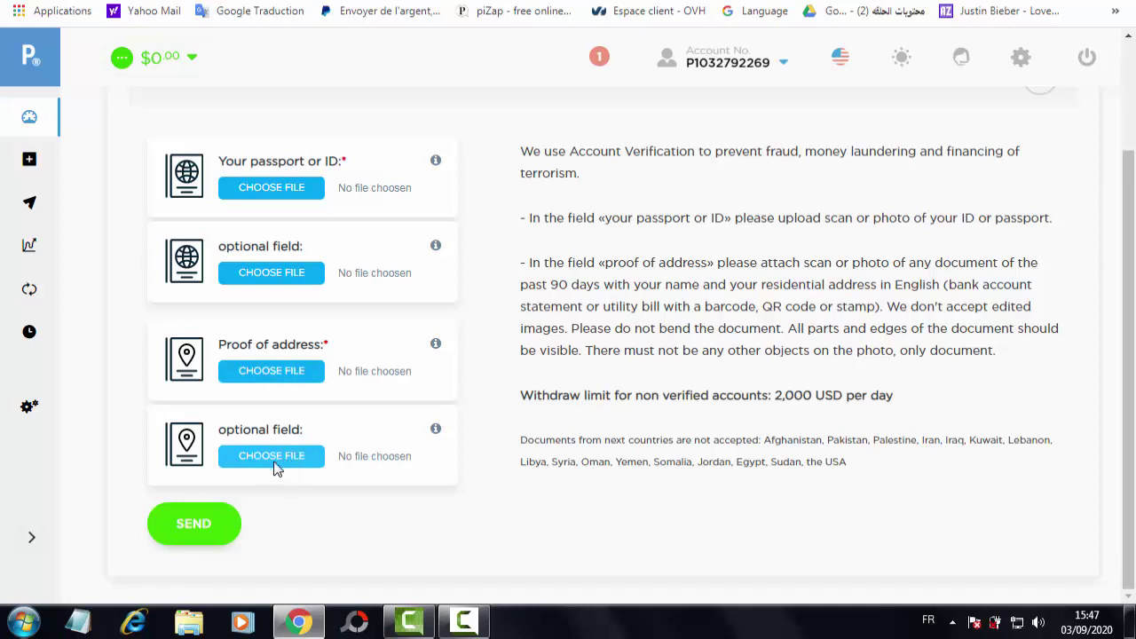
{"action": "left_click", "coordinate": [296, 373]}
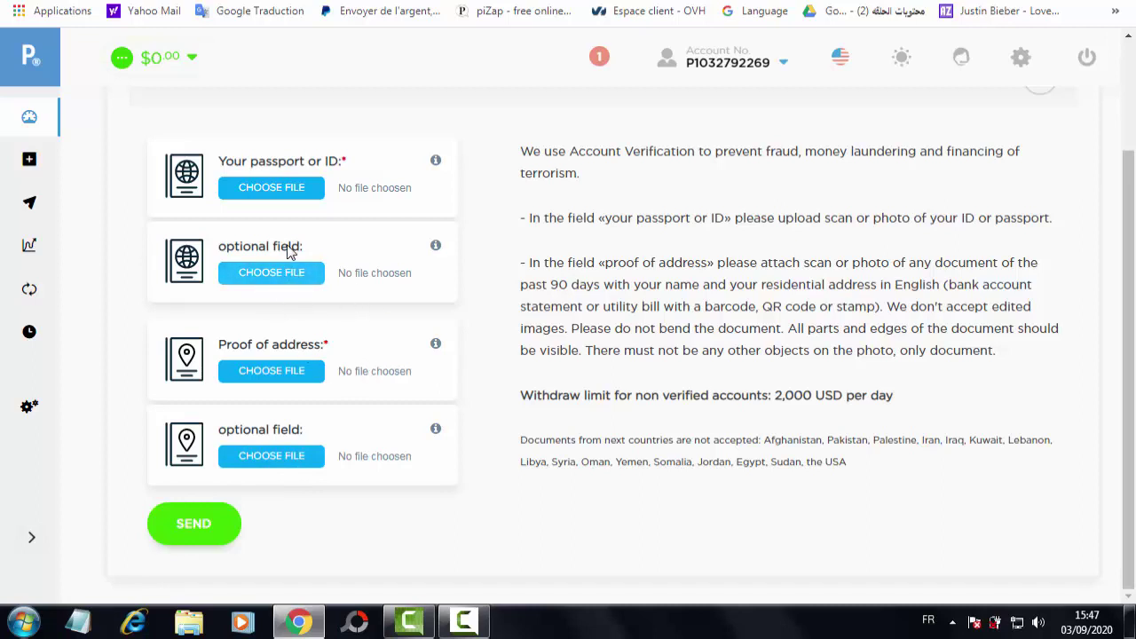
{"action": "left_click_drag", "start_coordinate": [299, 247], "coordinate": [226, 251]}
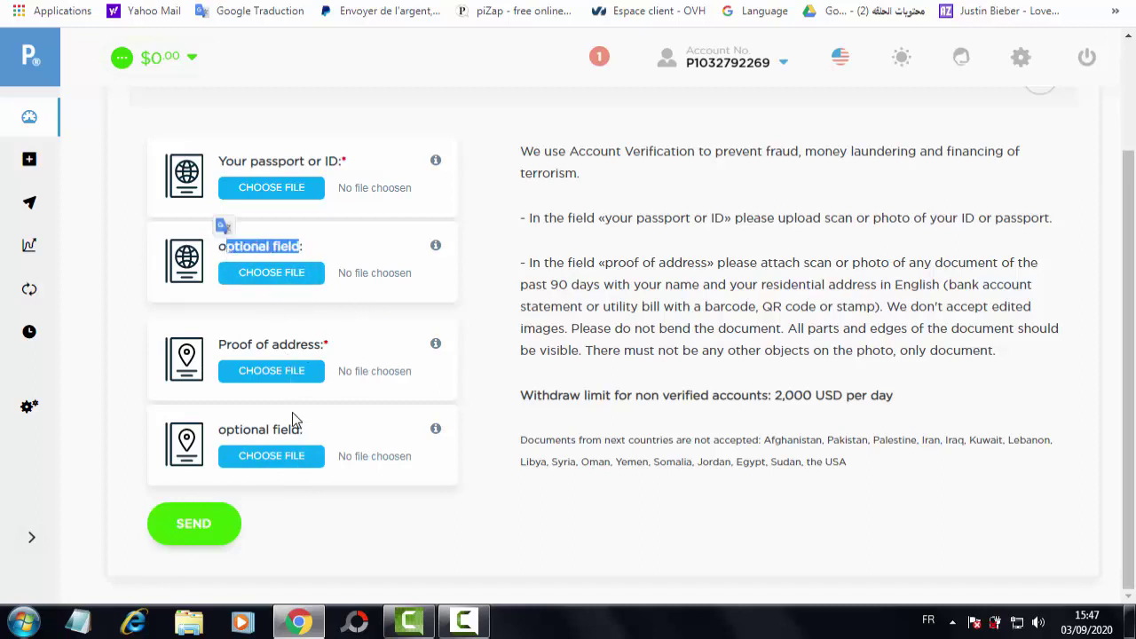
{"action": "left_click_drag", "start_coordinate": [302, 430], "coordinate": [234, 434]}
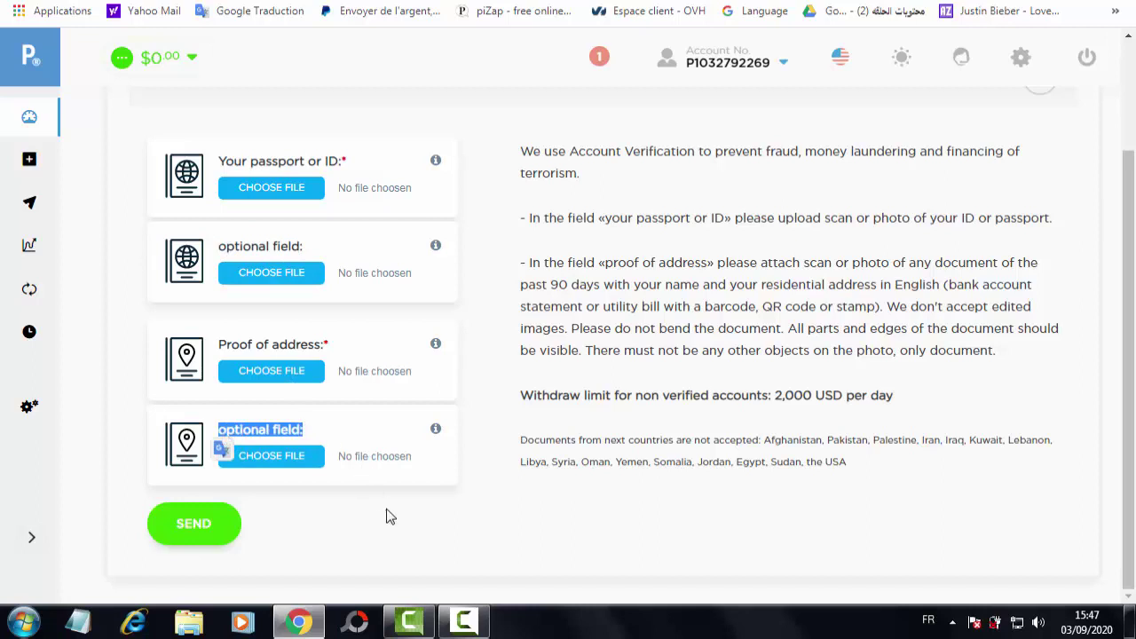
{"action": "left_click", "coordinate": [424, 529]}
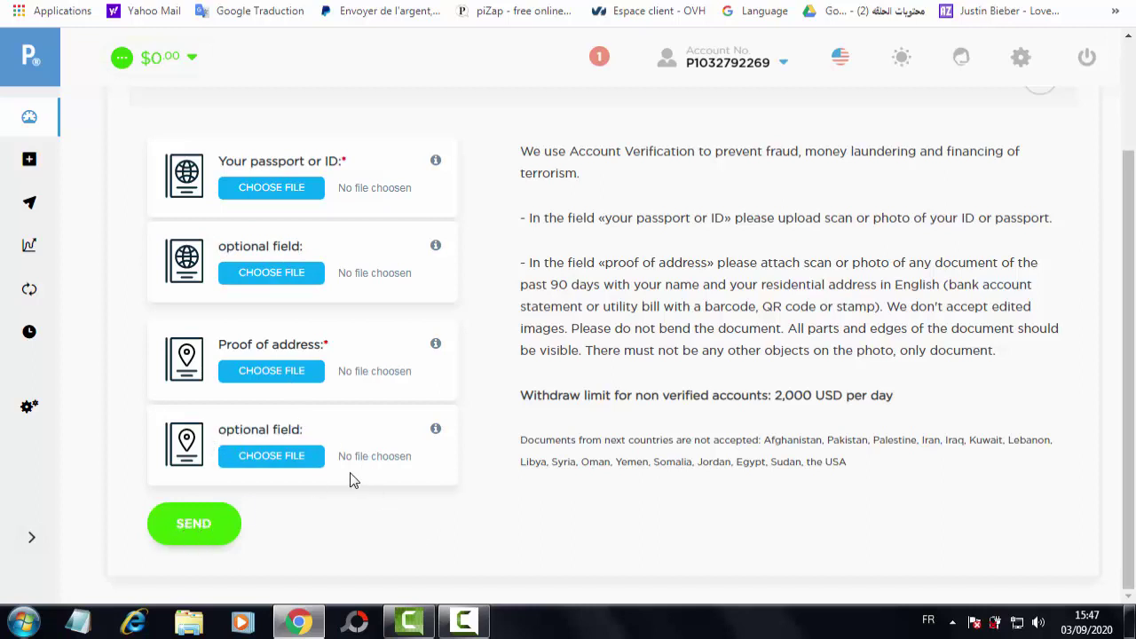
{"action": "left_click_drag", "start_coordinate": [1129, 276], "coordinate": [1134, 175]}
{"action": "scroll", "coordinate": [1134, 176], "scroll_direction": "down", "scroll_amount": 2}
{"action": "left_click_drag", "start_coordinate": [332, 353], "coordinate": [222, 353]}
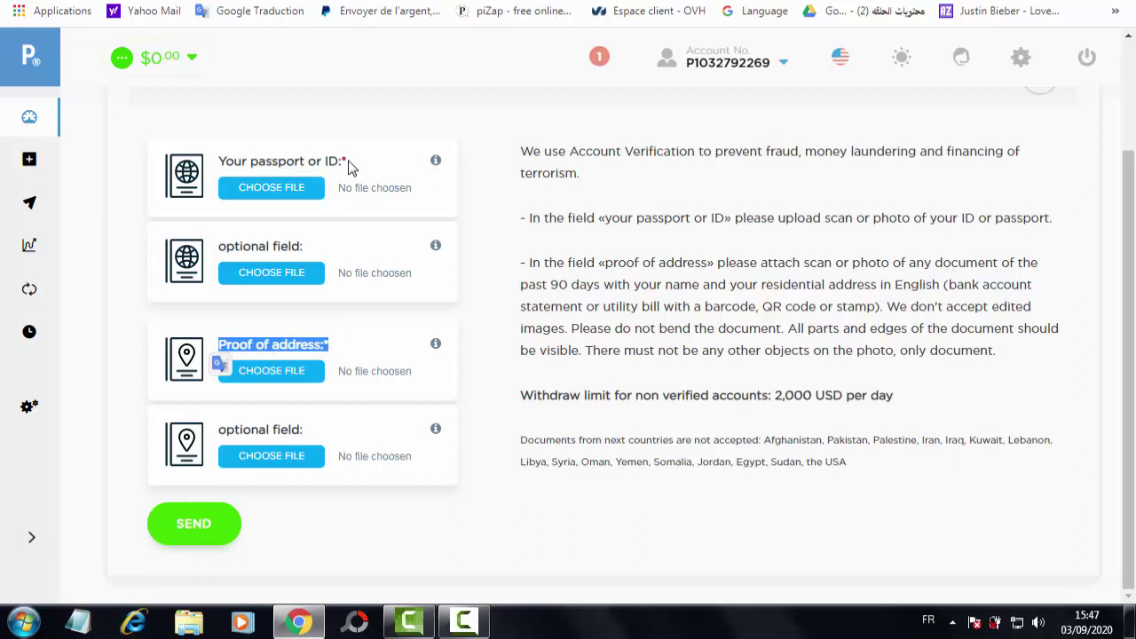
{"action": "left_click_drag", "start_coordinate": [351, 165], "coordinate": [226, 158]}
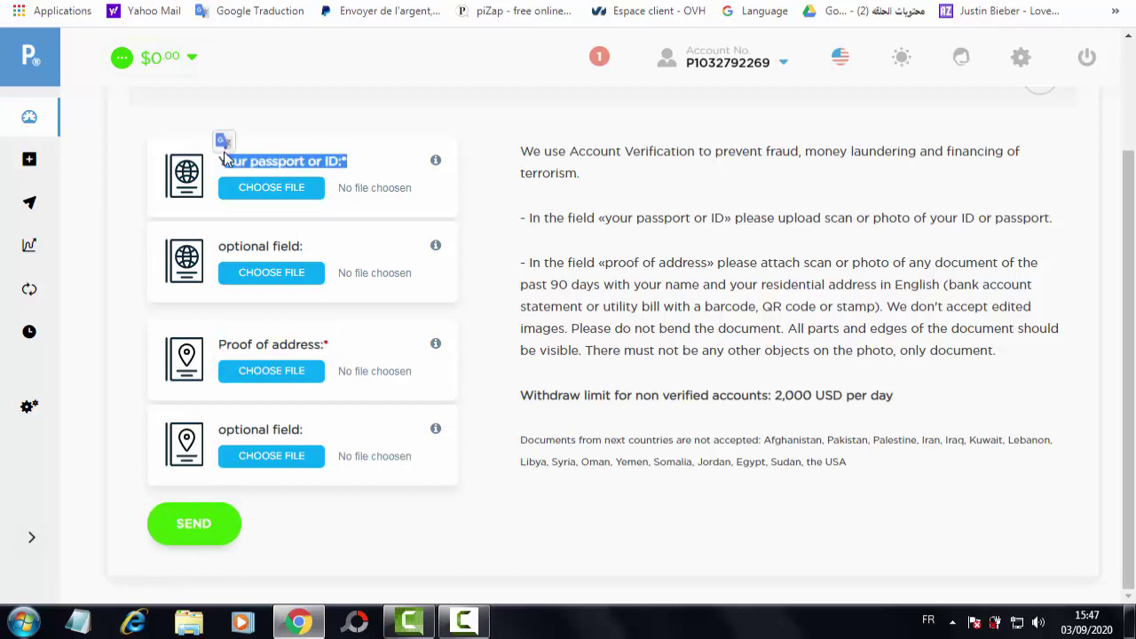
{"action": "left_click", "coordinate": [342, 163]}
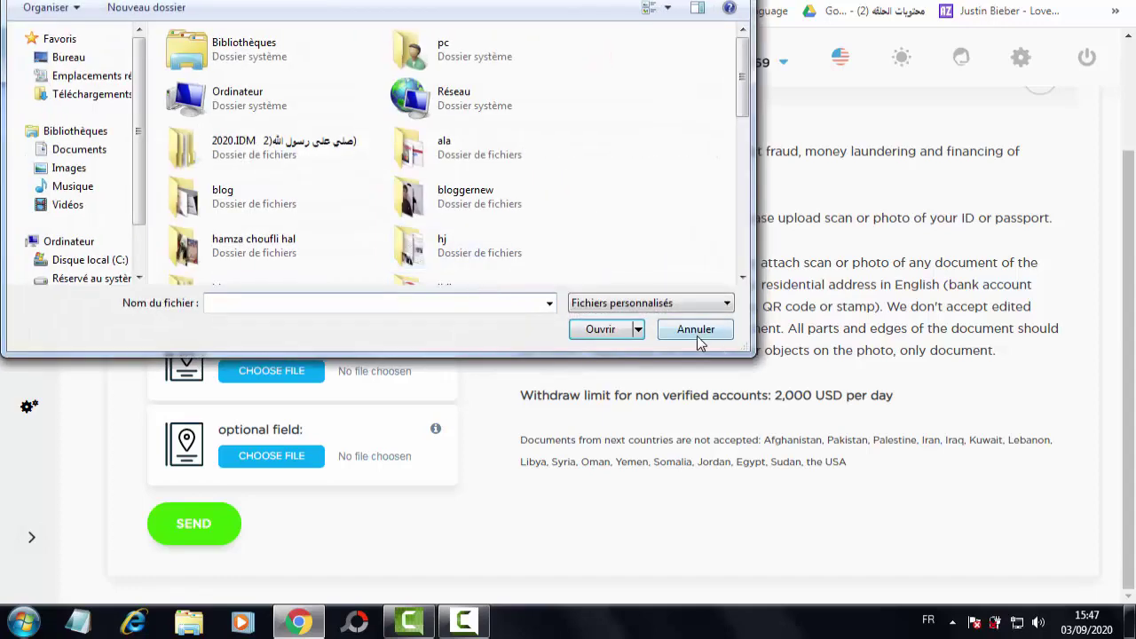
{"action": "left_click", "coordinate": [697, 335]}
{"action": "scroll", "coordinate": [1133, 250], "scroll_direction": "up", "scroll_amount": 2}
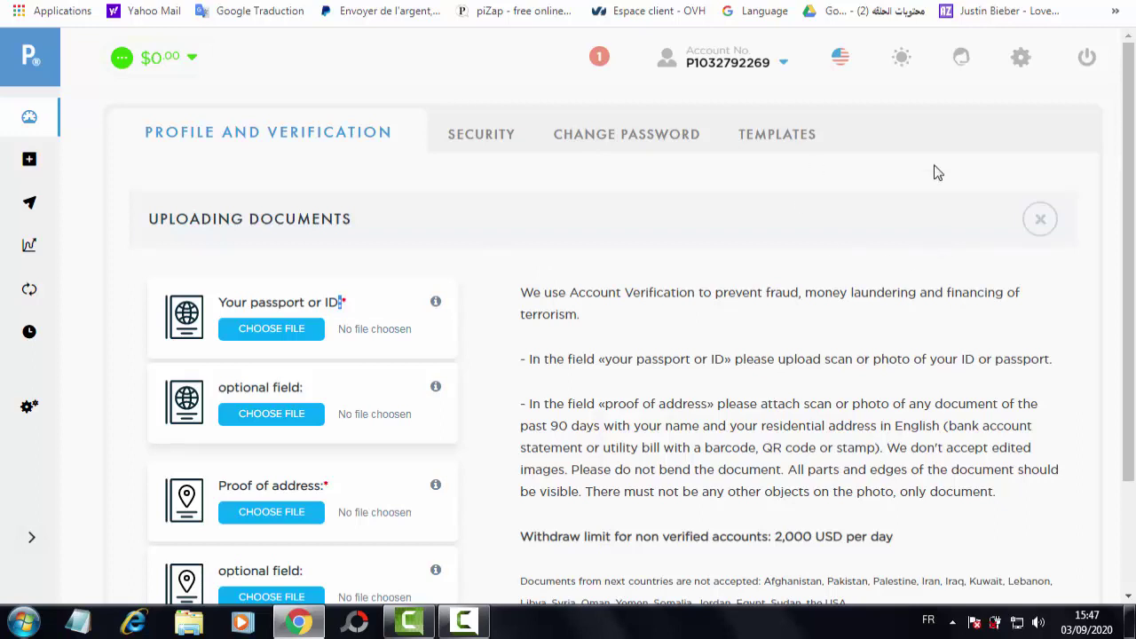
Go to the Balance dashboard showing zero USD and RUB balances.
{"action": "left_click", "coordinate": [30, 122]}
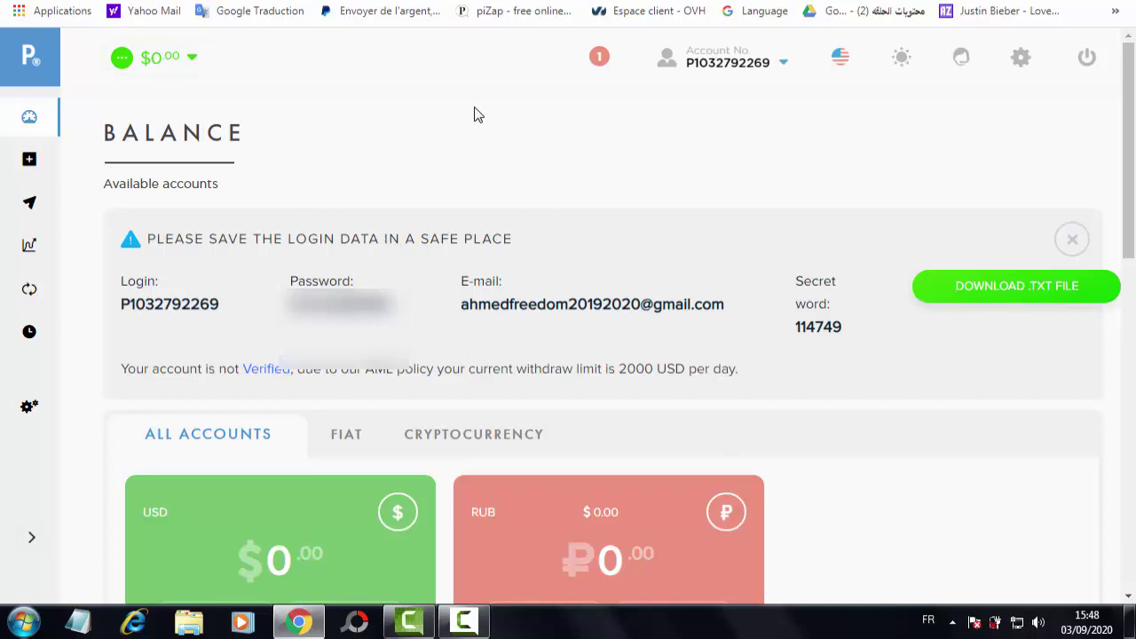
{"action": "left_click", "coordinate": [464, 621]}
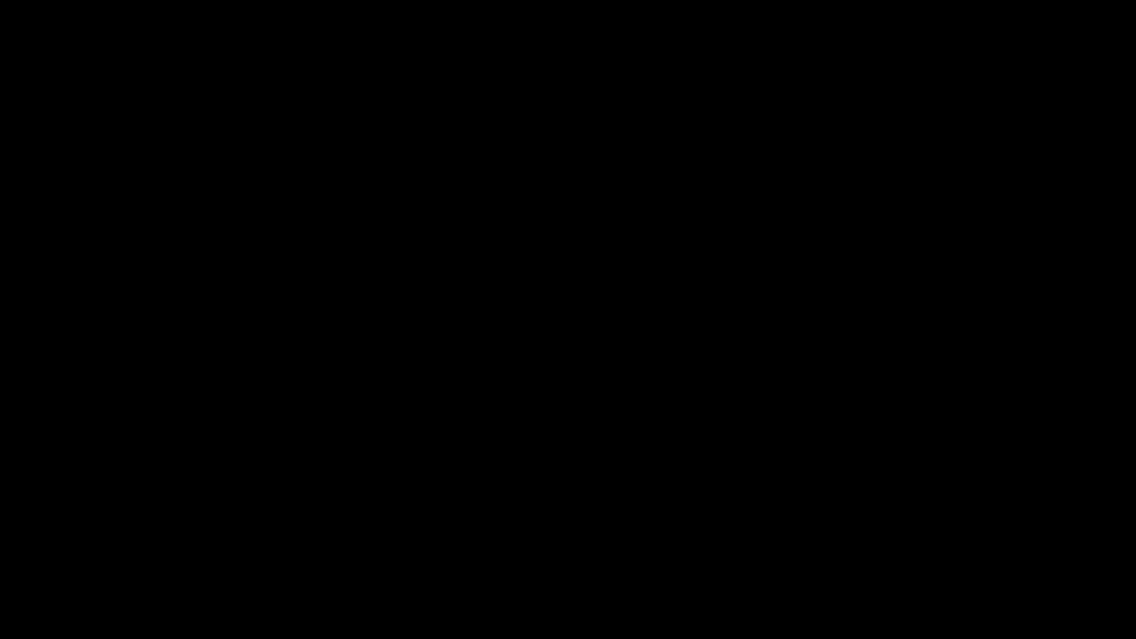